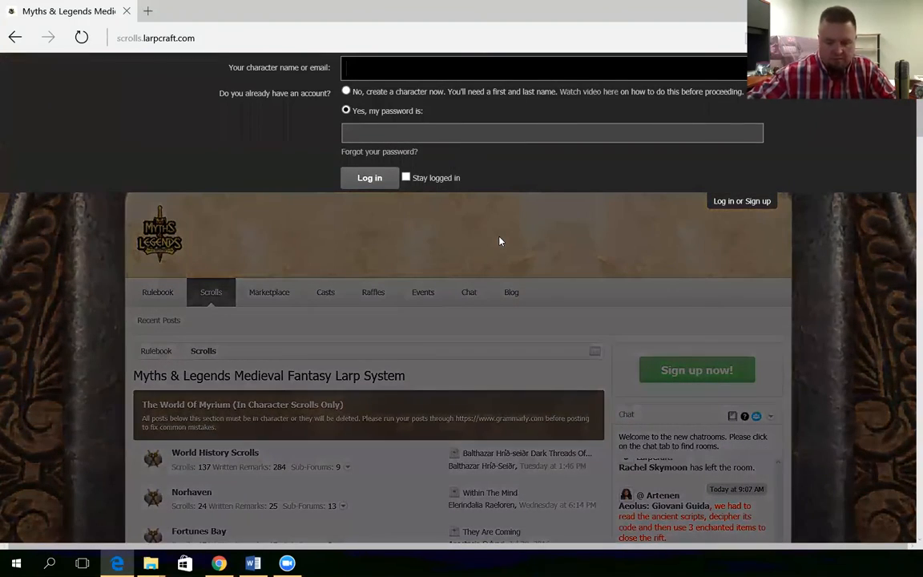
Log in with the saved account chosen from the login autocomplete list
{"action": "type", "text": "l"}
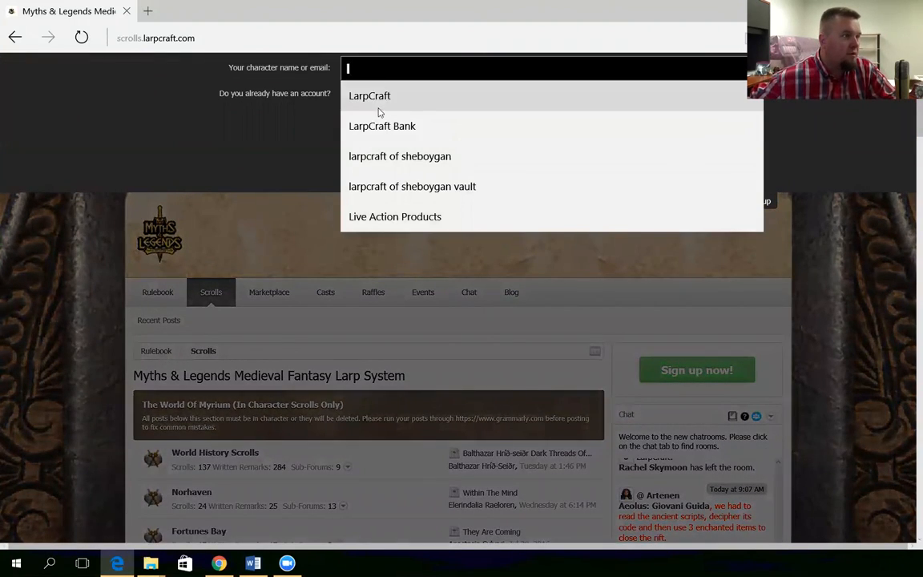
{"action": "left_click", "coordinate": [343, 149]}
{"action": "left_click", "coordinate": [365, 182]}
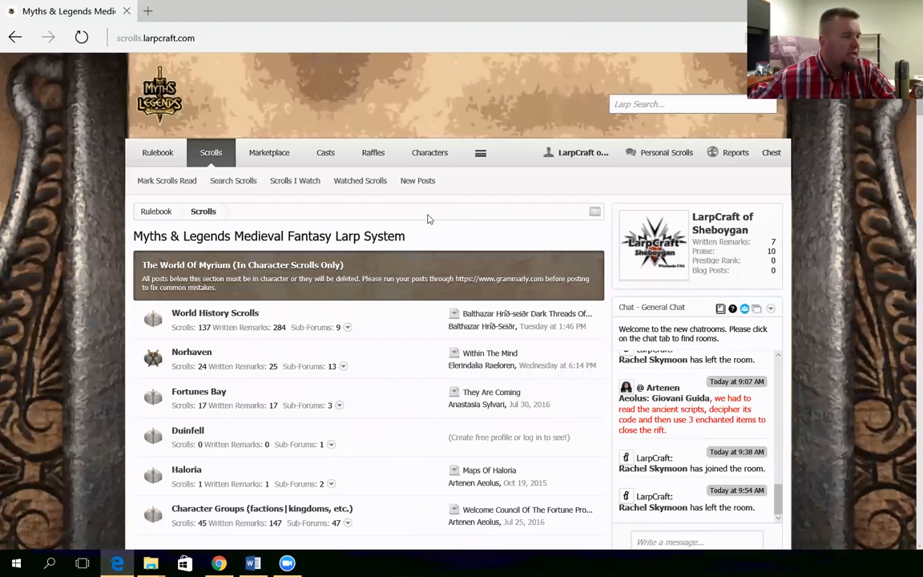
Go to the Events calendar from the ☰ menu and start a new event
{"action": "left_click", "coordinate": [480, 154]}
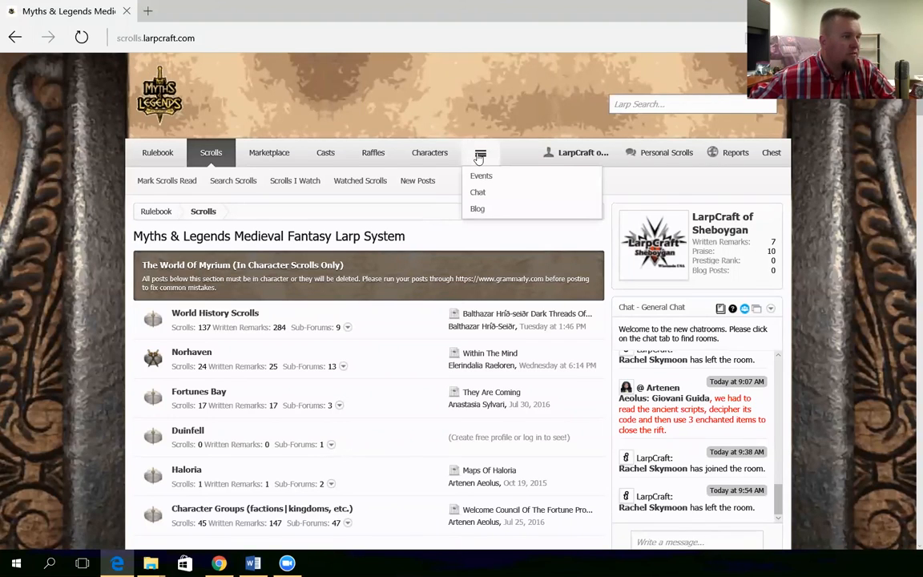
{"action": "left_click", "coordinate": [480, 176]}
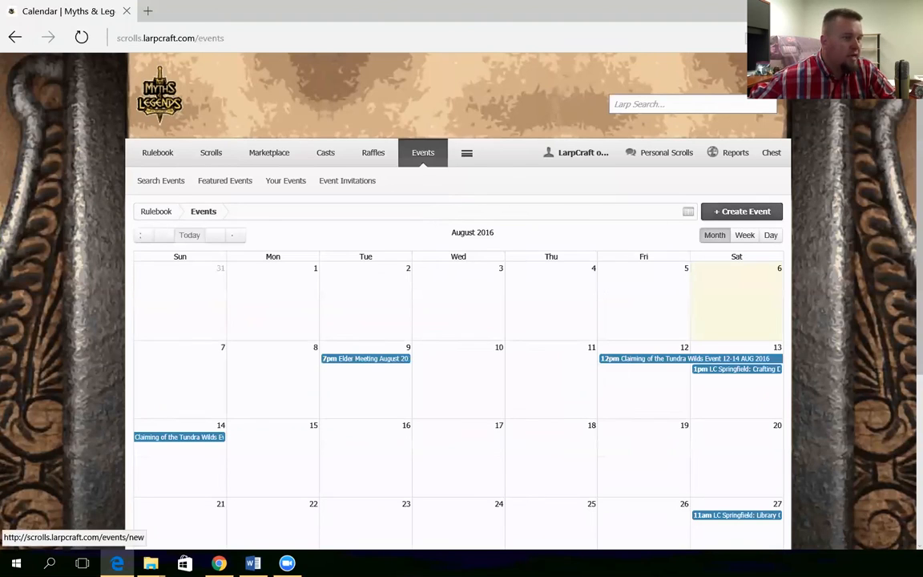
{"action": "left_click", "coordinate": [741, 211]}
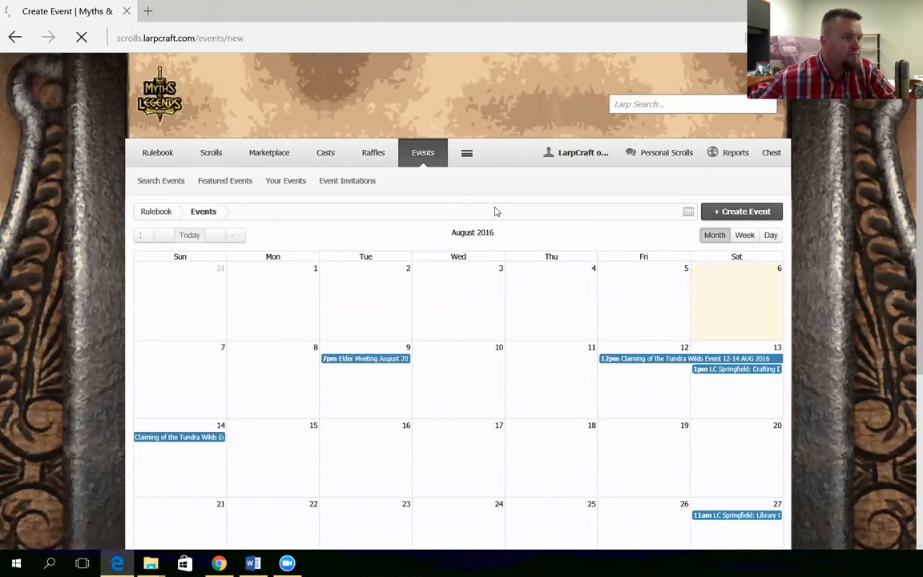
{"action": "scroll", "coordinate": [336, 280], "scroll_direction": "down", "scroll_amount": 2}
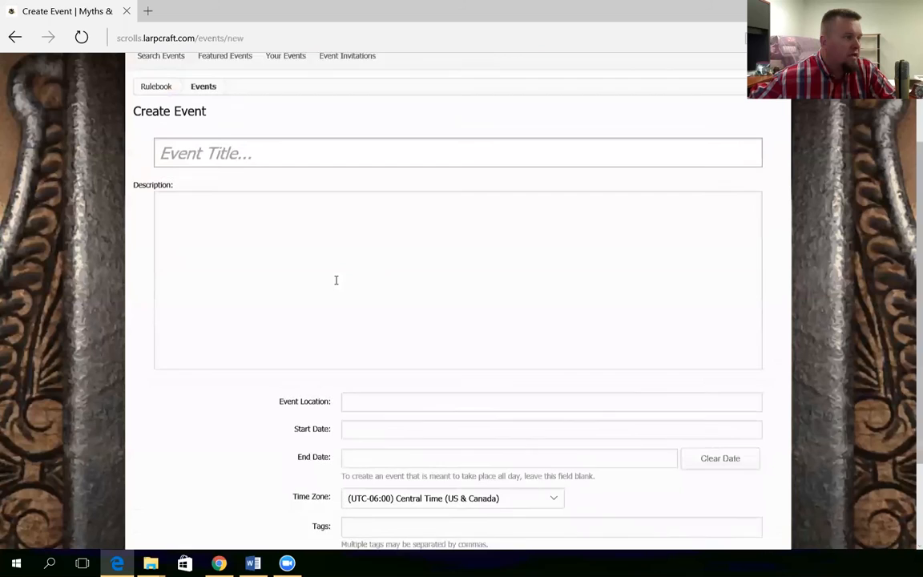
Paste the Woodlands of Esker write-up from Word into the Description box
{"action": "left_click", "coordinate": [322, 260]}
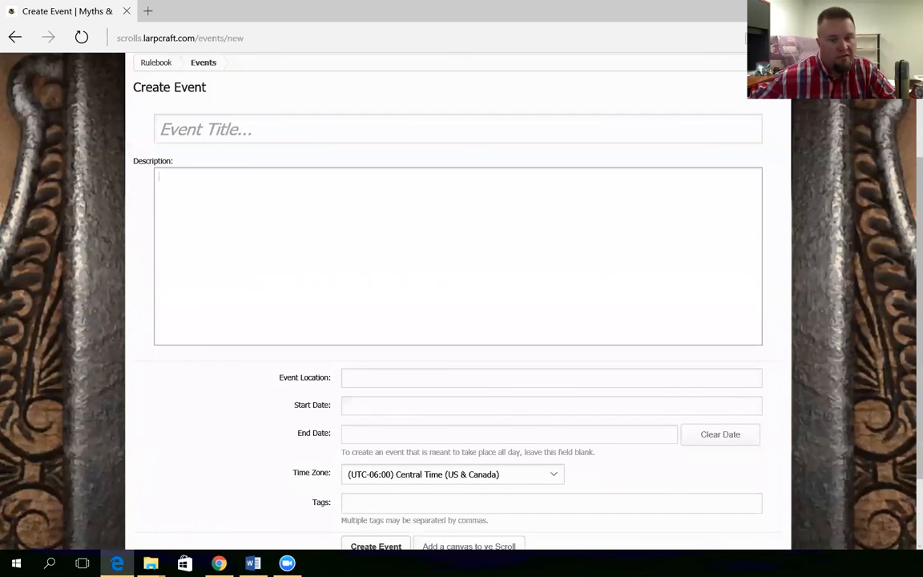
{"action": "key", "text": "alt+Tab"}
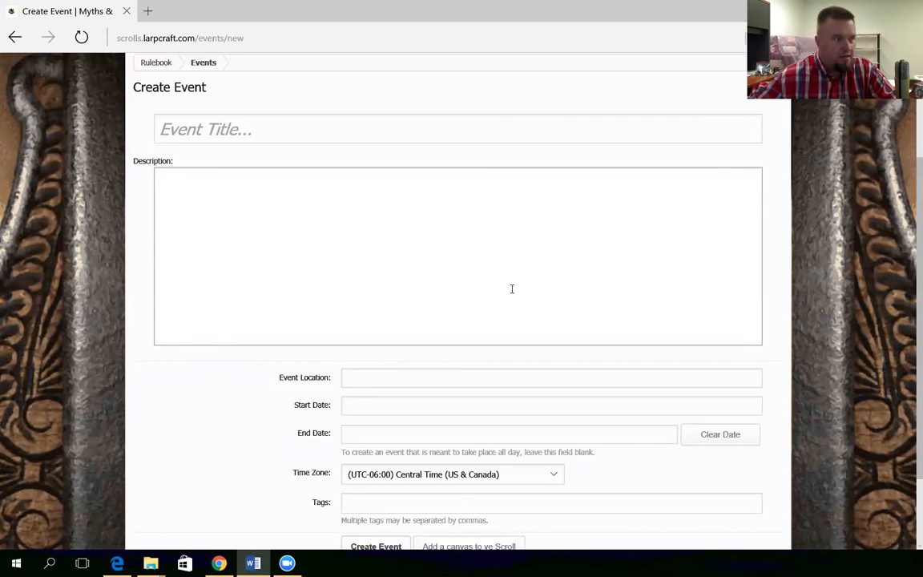
{"action": "left_click", "coordinate": [231, 256]}
{"action": "key", "text": "ctrl+v"}
Insert blank lines around the After Game Post, Recording, Tournaments, Character Vs Character, Food, Showers and camping paragraphs
{"action": "left_click", "coordinate": [486, 270]}
{"action": "key", "text": "Return"}
{"action": "scroll", "coordinate": [627, 249], "scroll_direction": "up", "scroll_amount": 1}
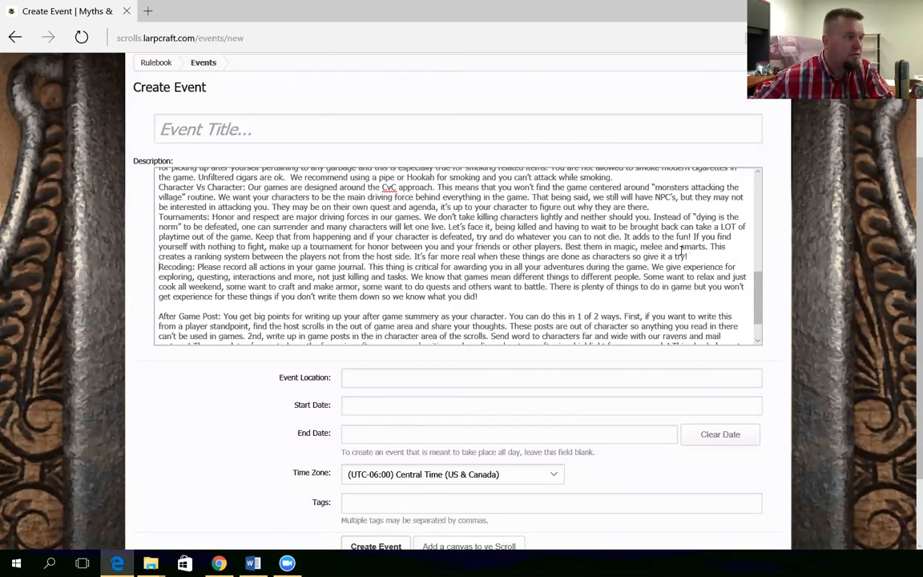
{"action": "key", "text": "Return"}
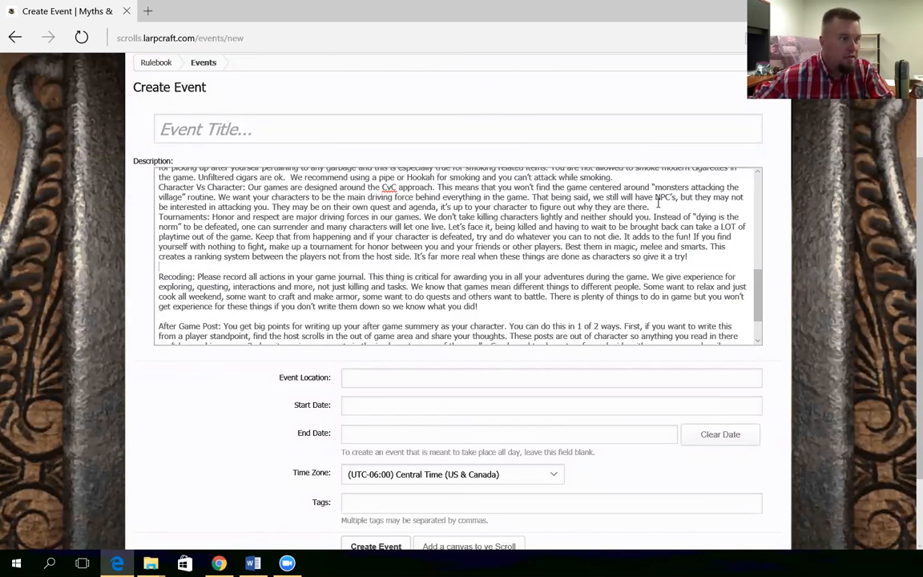
{"action": "key", "text": "Return"}
{"action": "scroll", "coordinate": [633, 212], "scroll_direction": "up", "scroll_amount": 1}
{"action": "key", "text": "Return"}
{"action": "scroll", "coordinate": [630, 204], "scroll_direction": "up", "scroll_amount": 5}
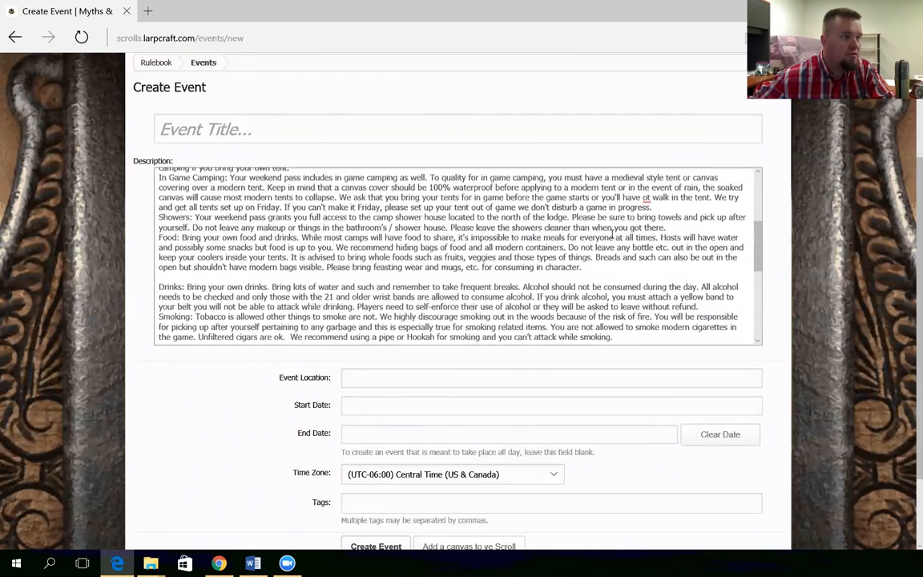
{"action": "left_click", "coordinate": [668, 229]}
{"action": "key", "text": "Return"}
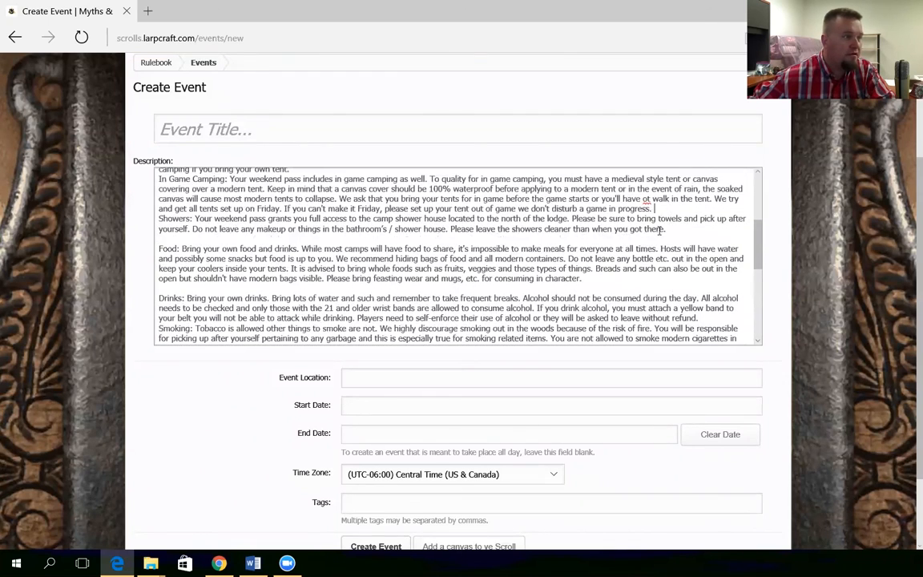
{"action": "key", "text": "Return"}
{"action": "scroll", "coordinate": [497, 235], "scroll_direction": "up", "scroll_amount": 1}
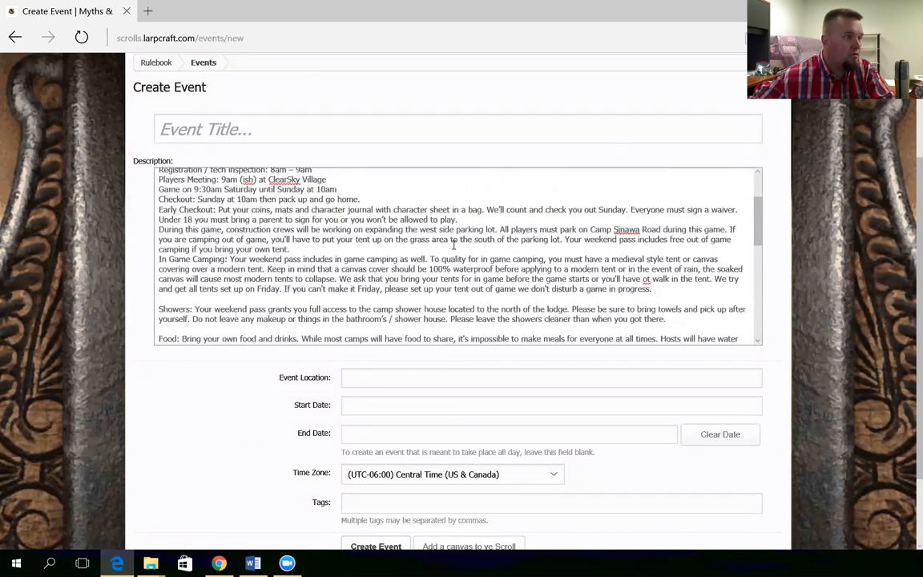
{"action": "key", "text": "Return"}
Add blank lines before the construction paragraph, Itinerary, Date and Location, then copy the event name
{"action": "left_click", "coordinate": [480, 220]}
{"action": "key", "text": "Return"}
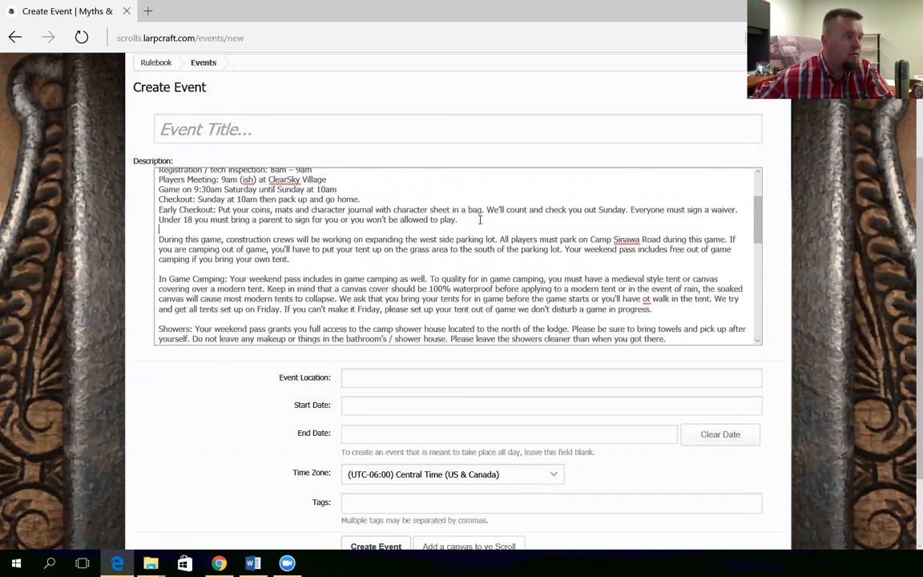
{"action": "scroll", "coordinate": [453, 238], "scroll_direction": "up", "scroll_amount": 2}
{"action": "scroll", "coordinate": [414, 268], "scroll_direction": "up", "scroll_amount": 2}
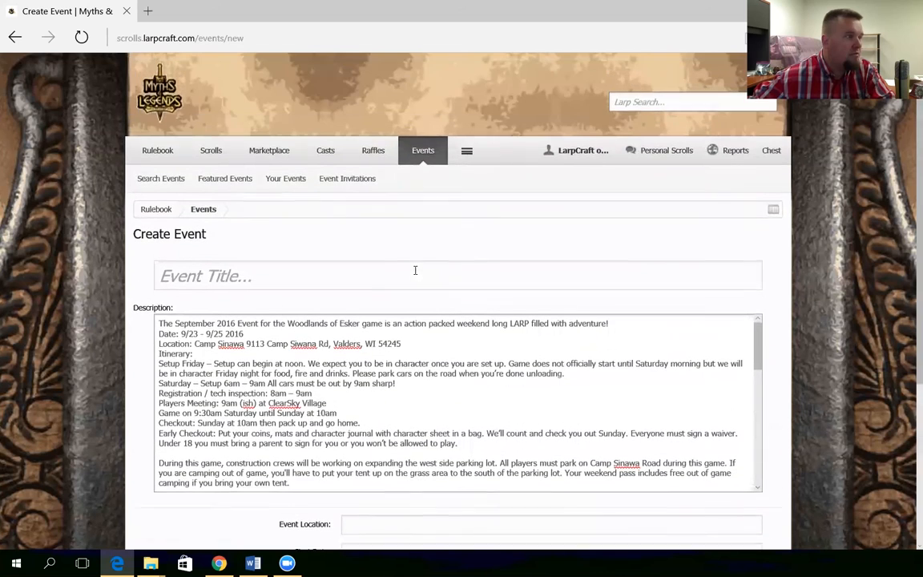
{"action": "left_click", "coordinate": [158, 356]}
{"action": "key", "text": "Return"}
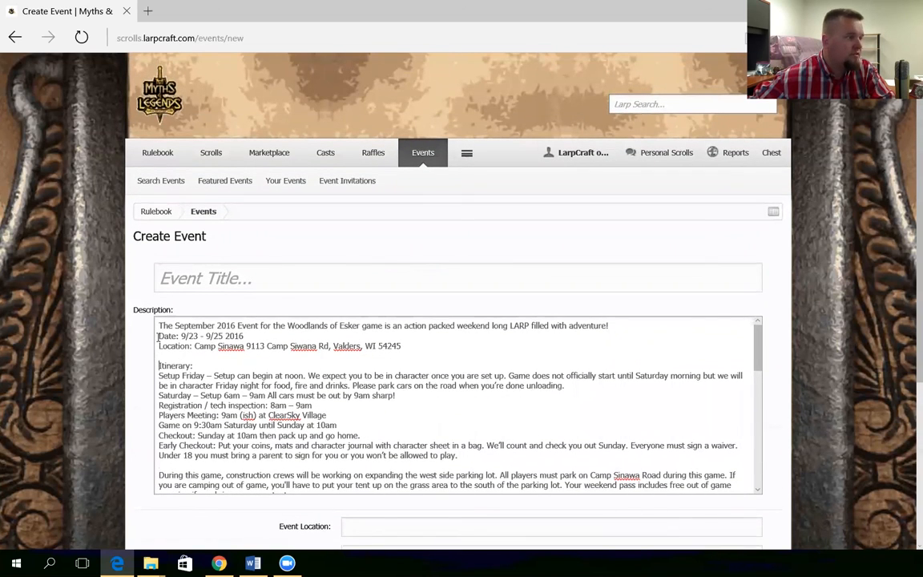
{"action": "key", "text": "Return"}
{"action": "left_click", "coordinate": [158, 356]}
{"action": "key", "text": "Return"}
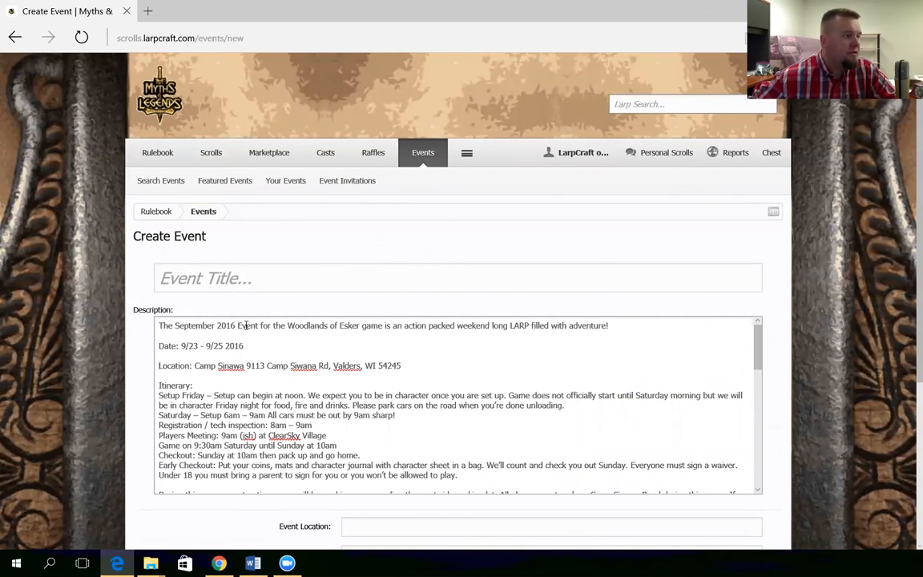
{"action": "left_click_drag", "start_coordinate": [175, 326], "coordinate": [378, 322]}
{"action": "key", "text": "ctrl+c"}
Paste 'September 2016 Event for the Woodlands of Esker game' as the Event Title
{"action": "left_click", "coordinate": [307, 278]}
{"action": "key", "text": "ctrl+v"}
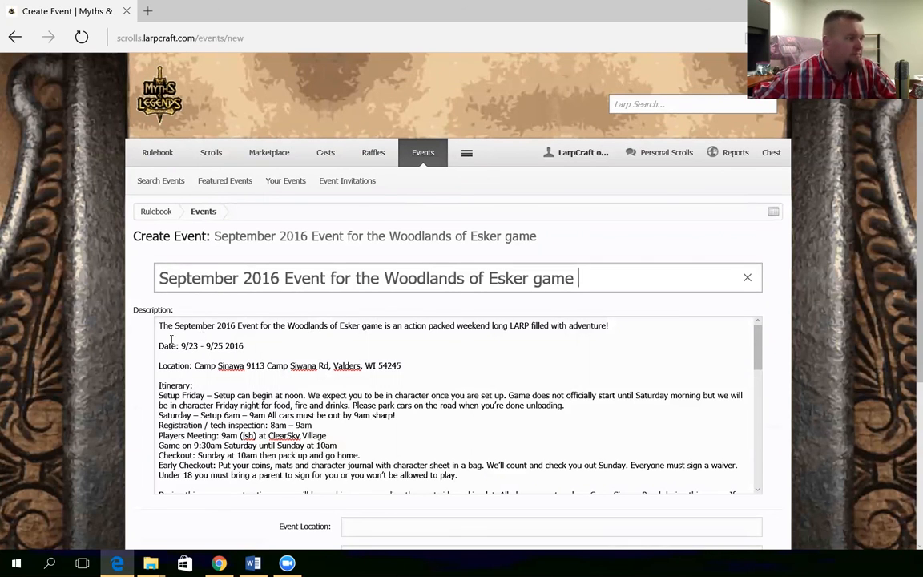
{"action": "scroll", "coordinate": [171, 339], "scroll_direction": "down", "scroll_amount": 5}
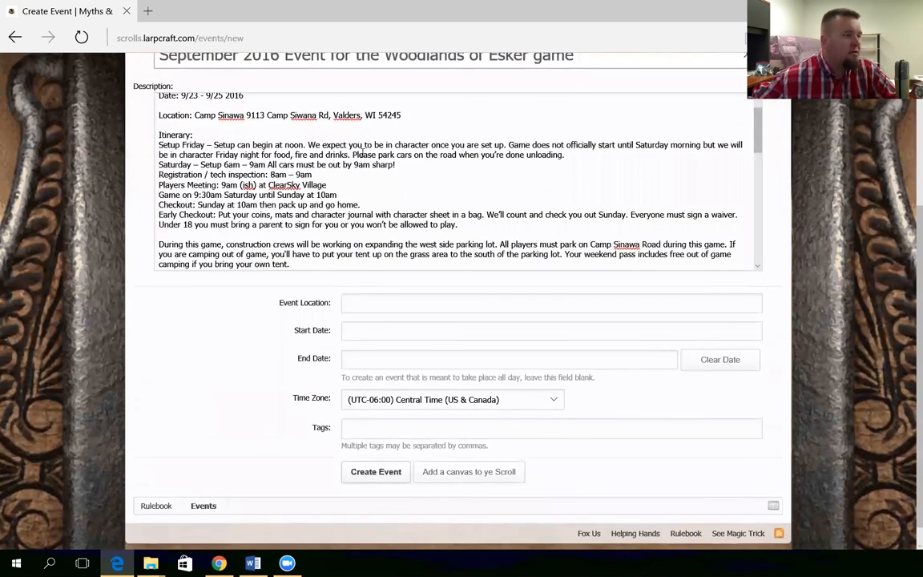
{"action": "scroll", "coordinate": [362, 146], "scroll_direction": "up", "scroll_amount": 1}
Copy the camp's address from the description into the Event Location field
{"action": "left_click_drag", "start_coordinate": [401, 141], "coordinate": [216, 144]}
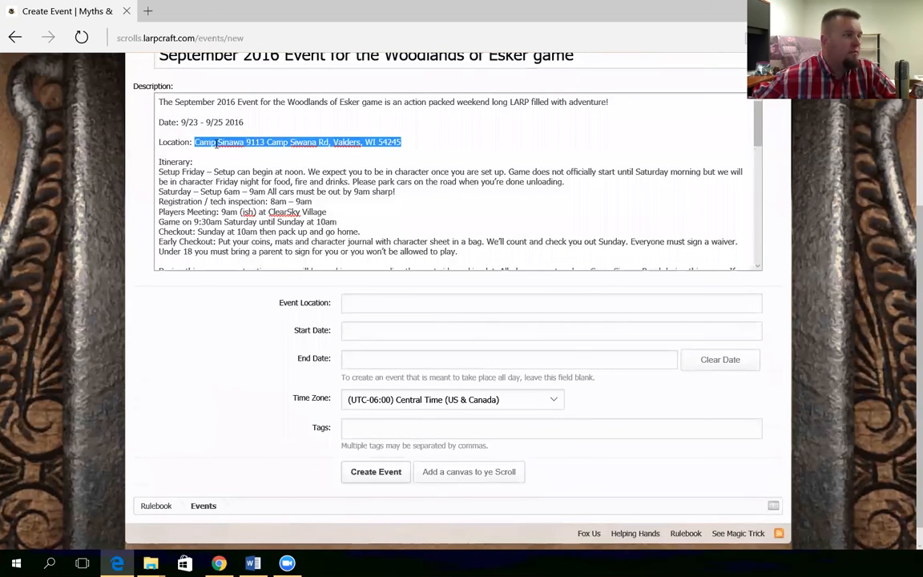
{"action": "left_click", "coordinate": [368, 305]}
{"action": "key", "text": "ctrl+v"}
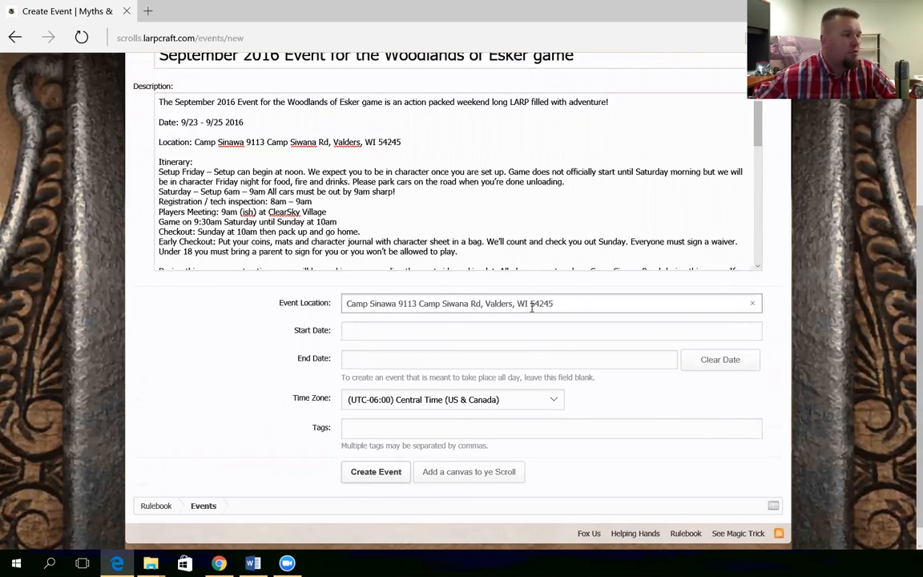
Set the event start to Sep 23, 2016 at 12:00 PM
{"action": "left_click", "coordinate": [406, 331]}
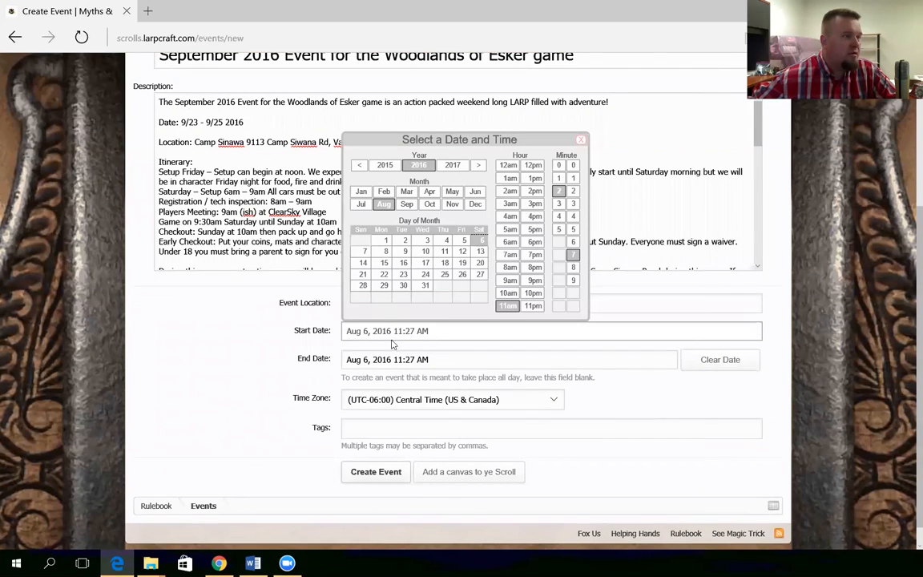
{"action": "left_click", "coordinate": [406, 205]}
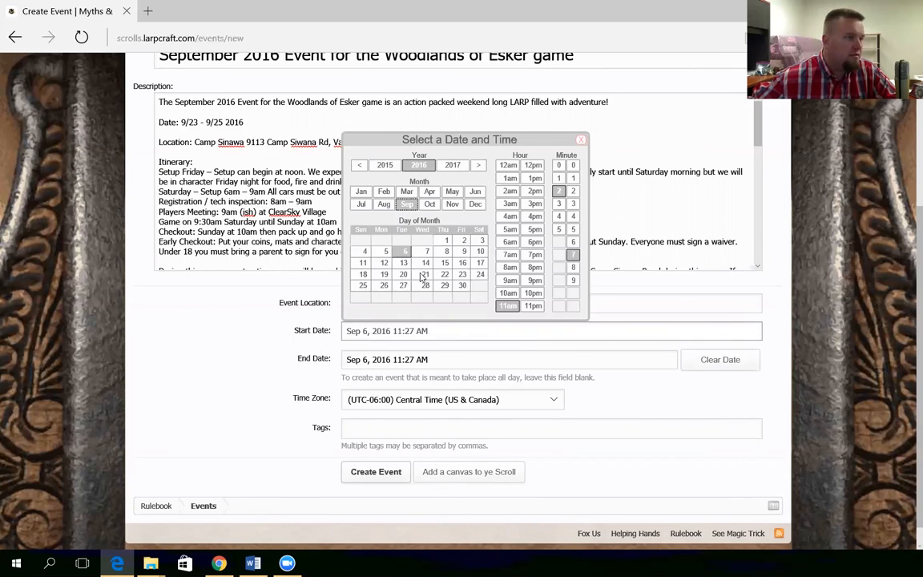
{"action": "left_click", "coordinate": [462, 274]}
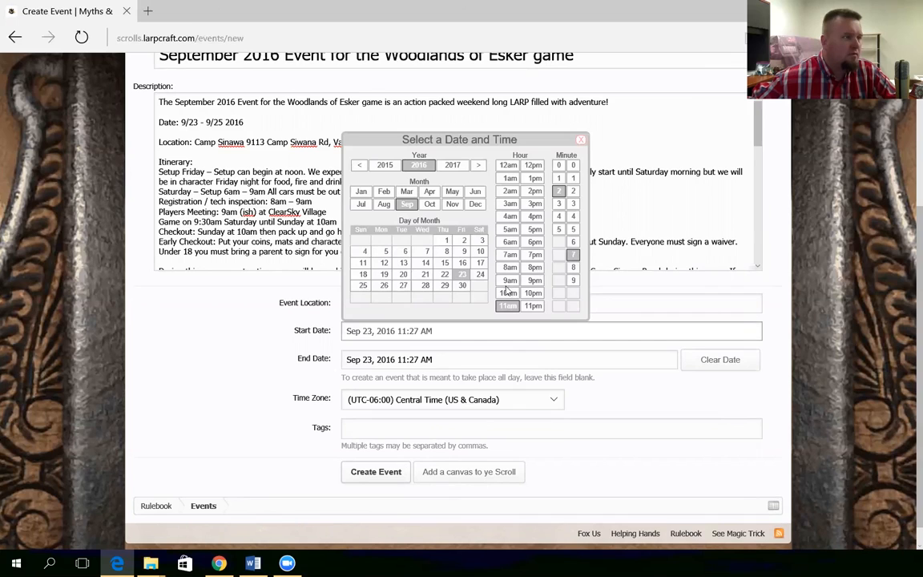
{"action": "left_click", "coordinate": [534, 166]}
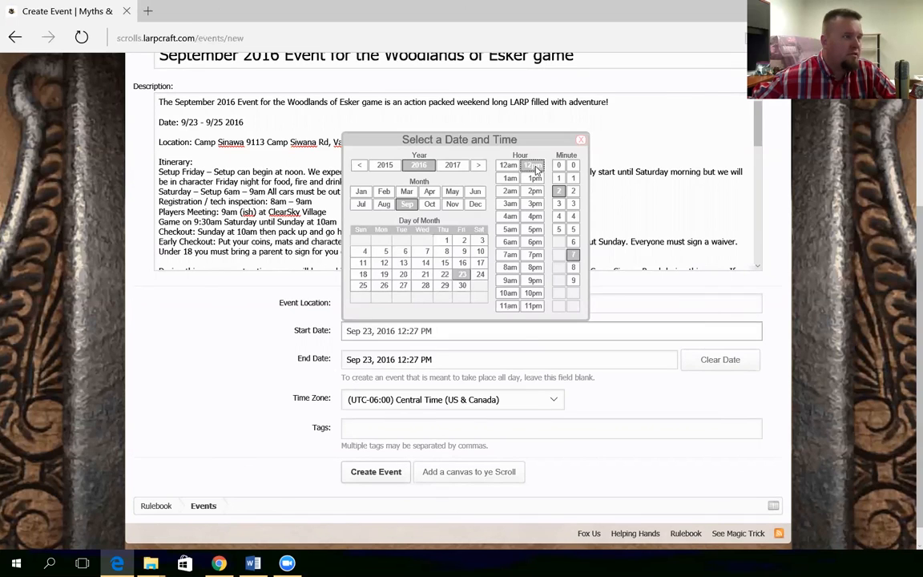
{"action": "left_click", "coordinate": [558, 165]}
{"action": "left_click", "coordinate": [573, 165]}
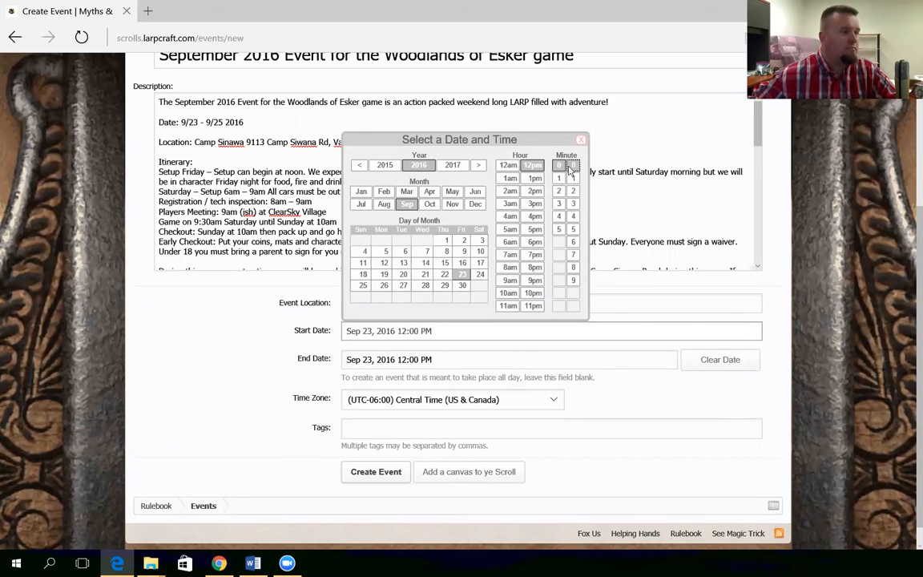
Set the event end to Sep 25, 2016 at 10:00 AM and close the picker
{"action": "left_click", "coordinate": [387, 359]}
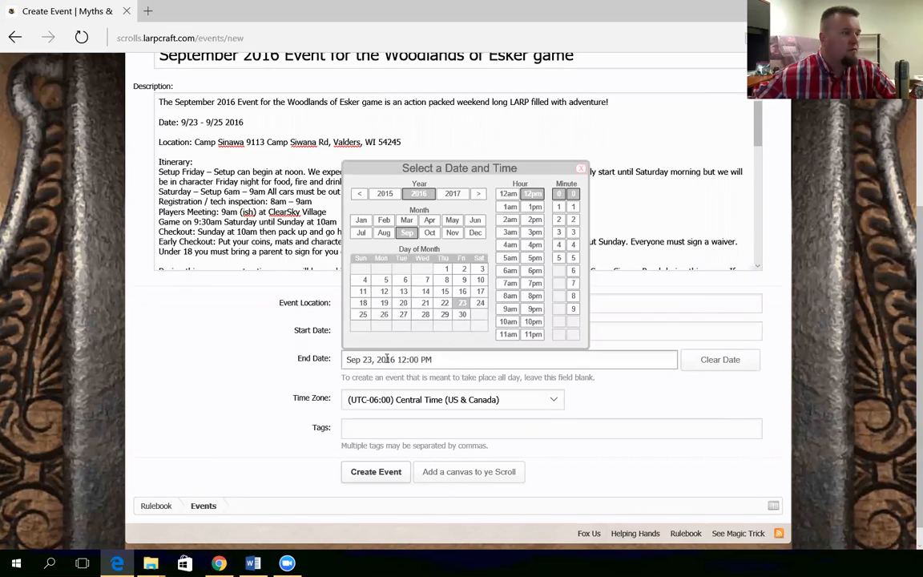
{"action": "left_click", "coordinate": [363, 314]}
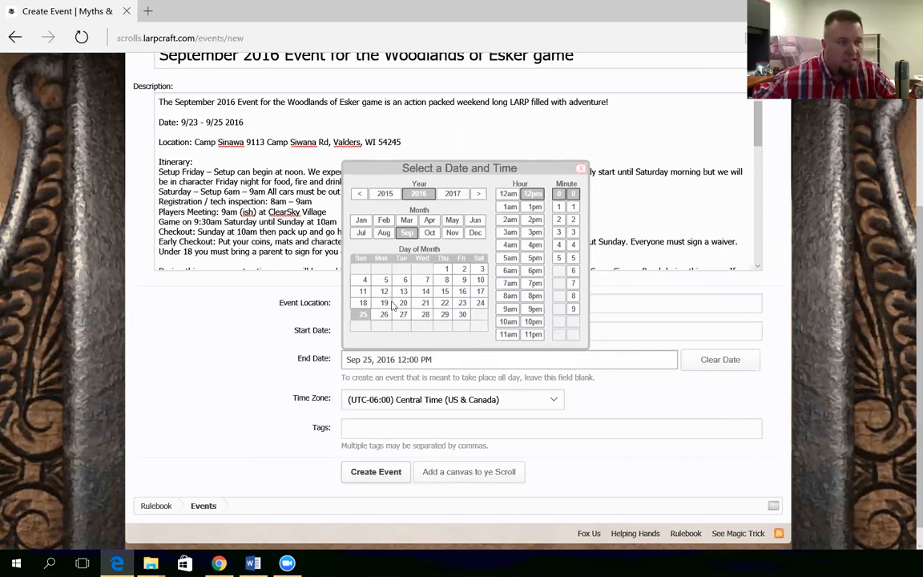
{"action": "left_click", "coordinate": [508, 321]}
{"action": "left_click", "coordinate": [573, 194]}
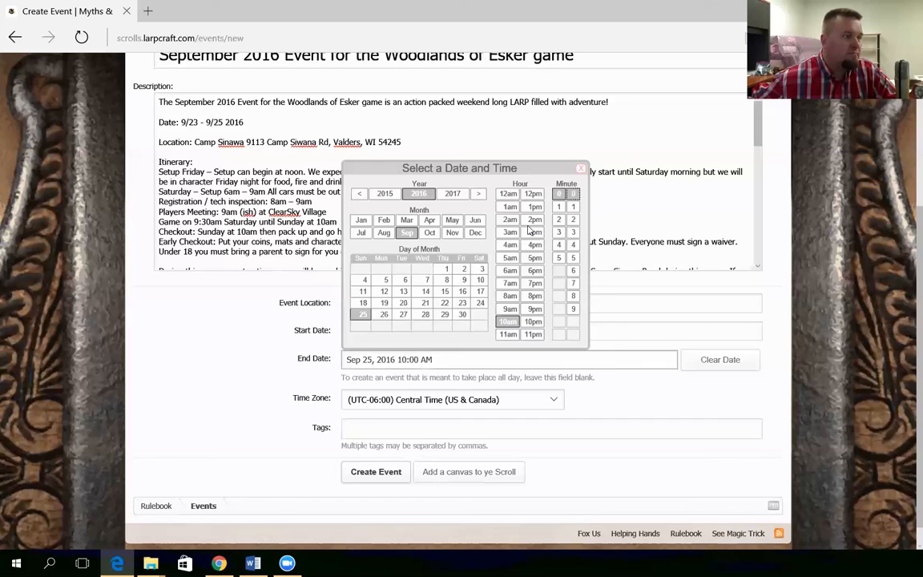
{"action": "left_click", "coordinate": [581, 167]}
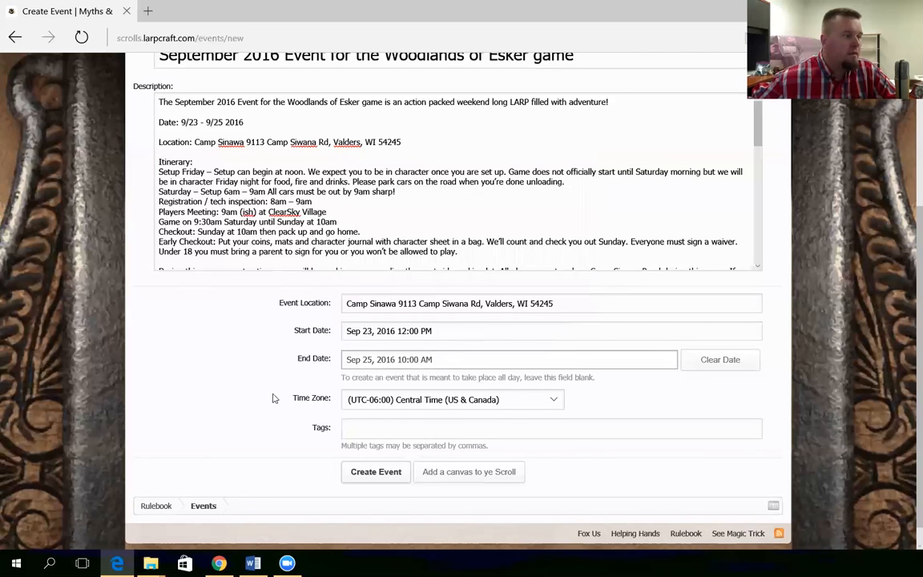
{"action": "scroll", "coordinate": [273, 398], "scroll_direction": "down", "scroll_amount": 1}
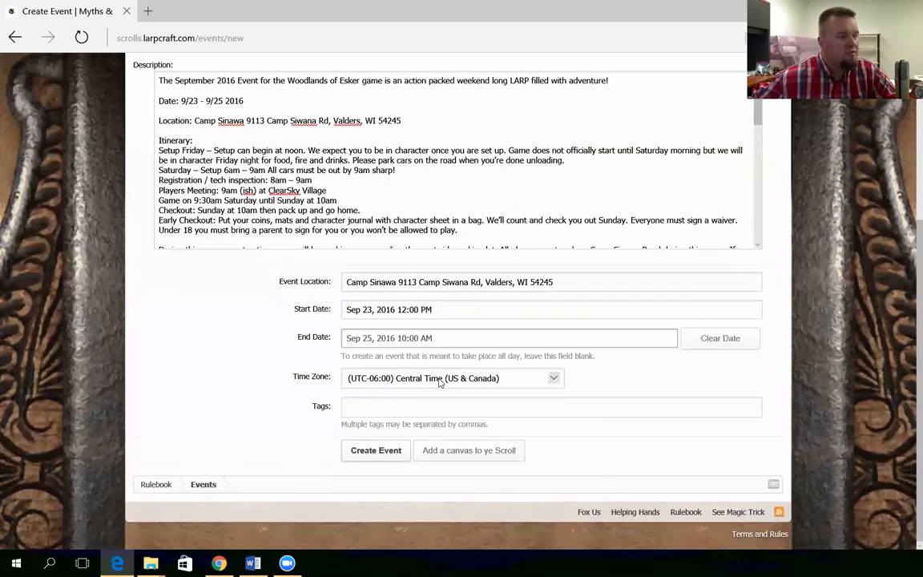
Enter the tags larp, game, wisconsin and norhaven, separated by commas
{"action": "left_click", "coordinate": [317, 406]}
{"action": "type", "text": "larp,game,wisconsin,"}
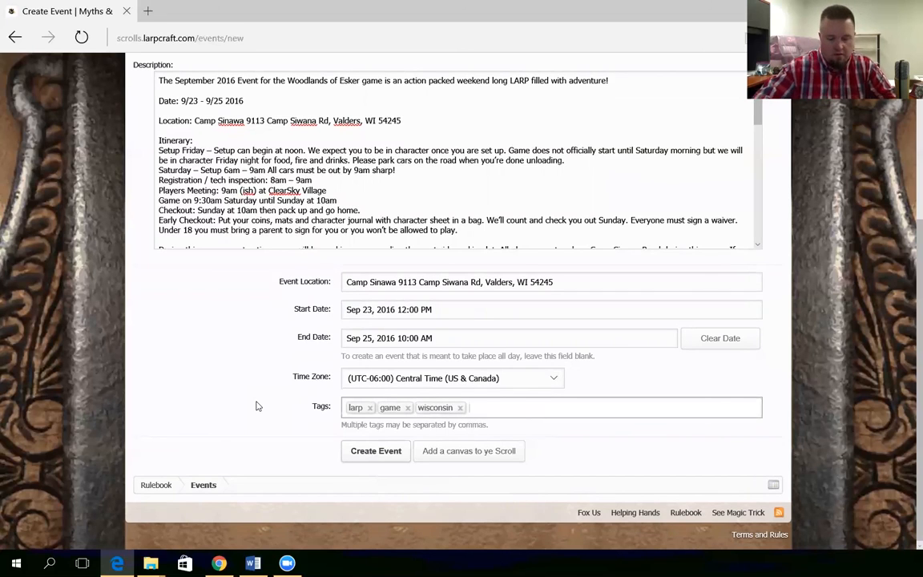
{"action": "type", "text": "norhaven,"}
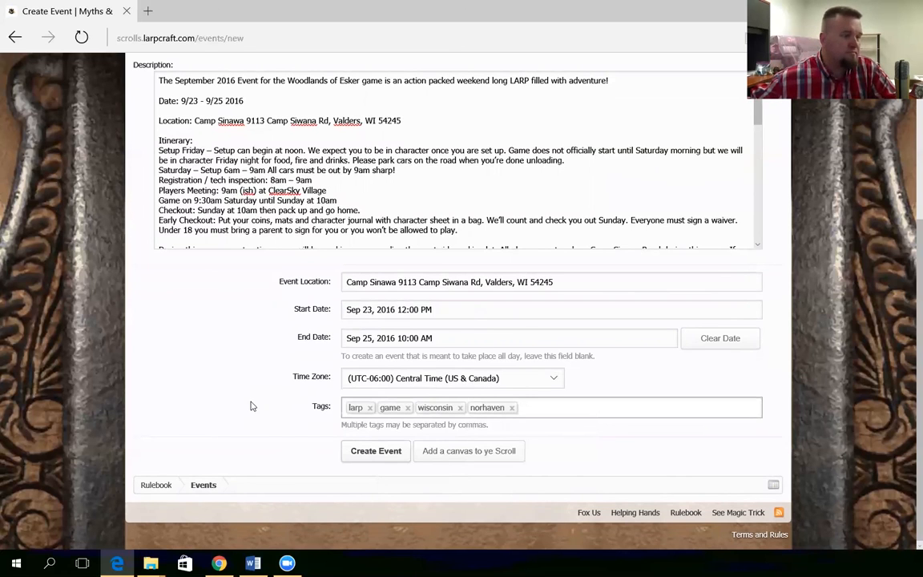
{"action": "scroll", "coordinate": [238, 414], "scroll_direction": "up", "scroll_amount": 2}
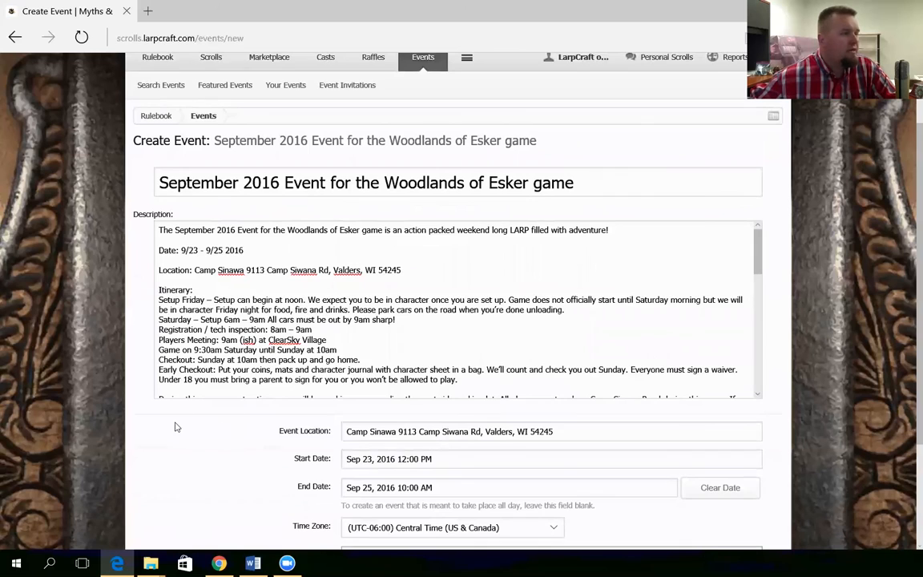
{"action": "scroll", "coordinate": [148, 426], "scroll_direction": "down", "scroll_amount": 2}
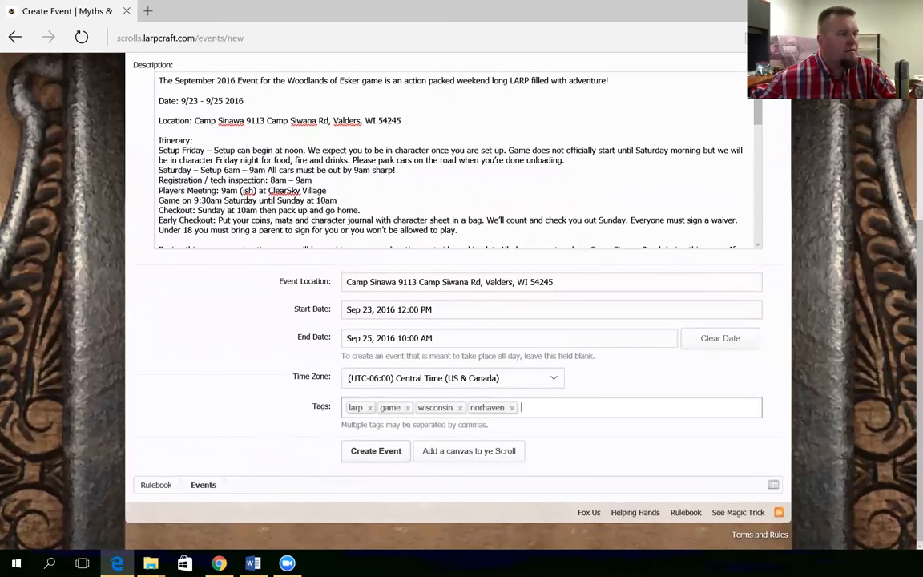
Attach female-elf-with-a-bow-in-the-forest.jpg from the LarpCraft > game media folder
{"action": "left_click", "coordinate": [469, 451]}
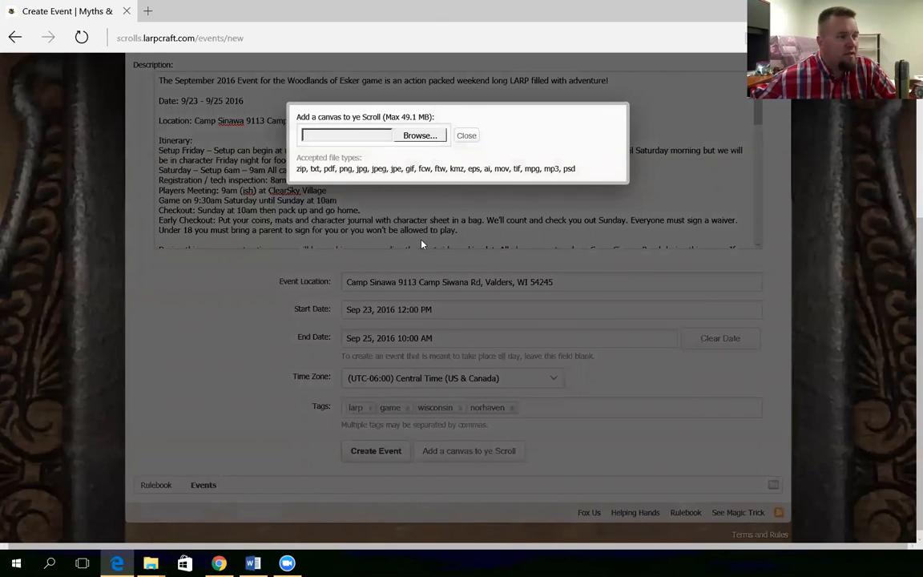
{"action": "left_click", "coordinate": [419, 136]}
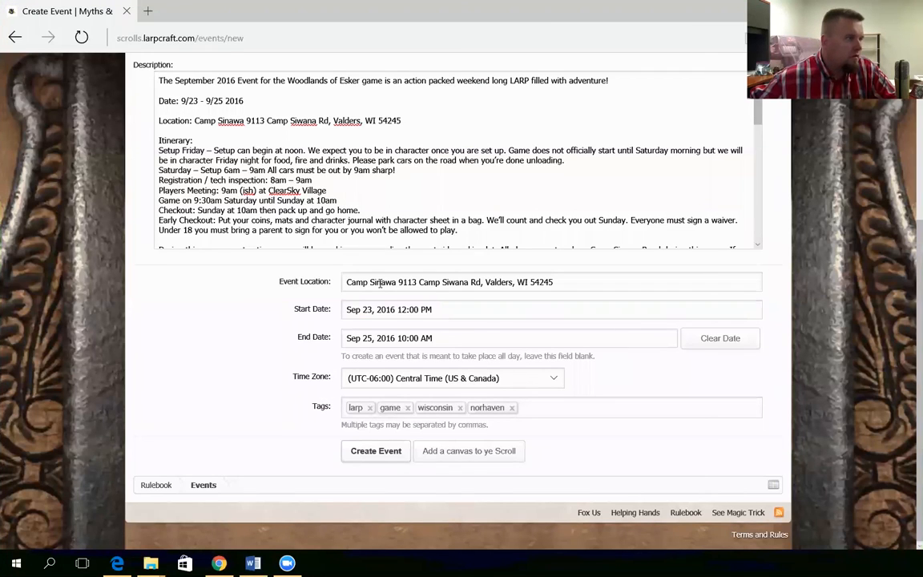
{"action": "left_click", "coordinate": [507, 452]}
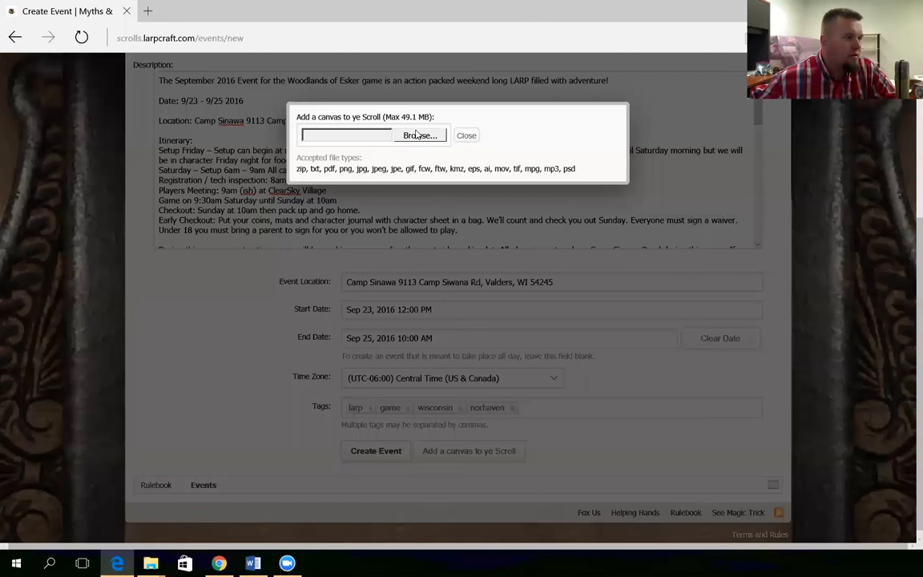
{"action": "left_click", "coordinate": [418, 140]}
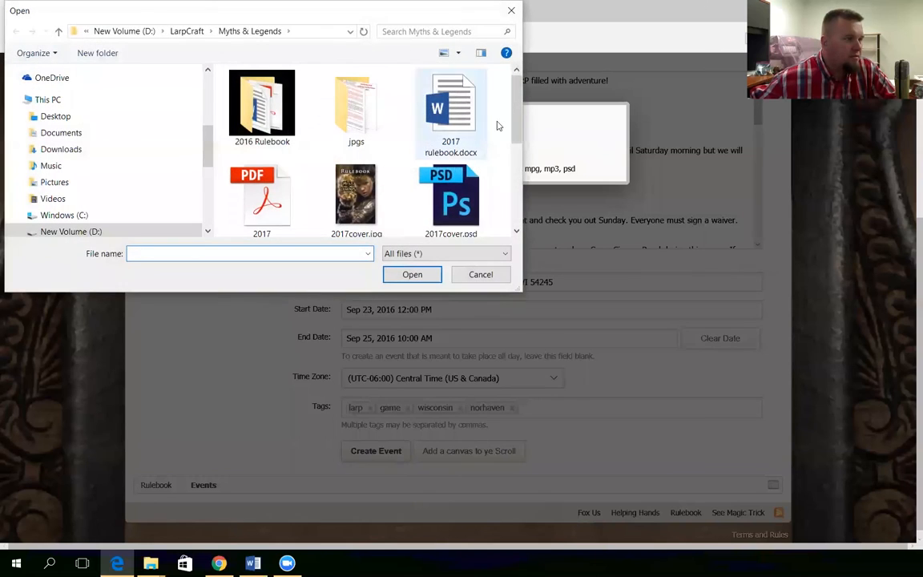
{"action": "left_click", "coordinate": [168, 33]}
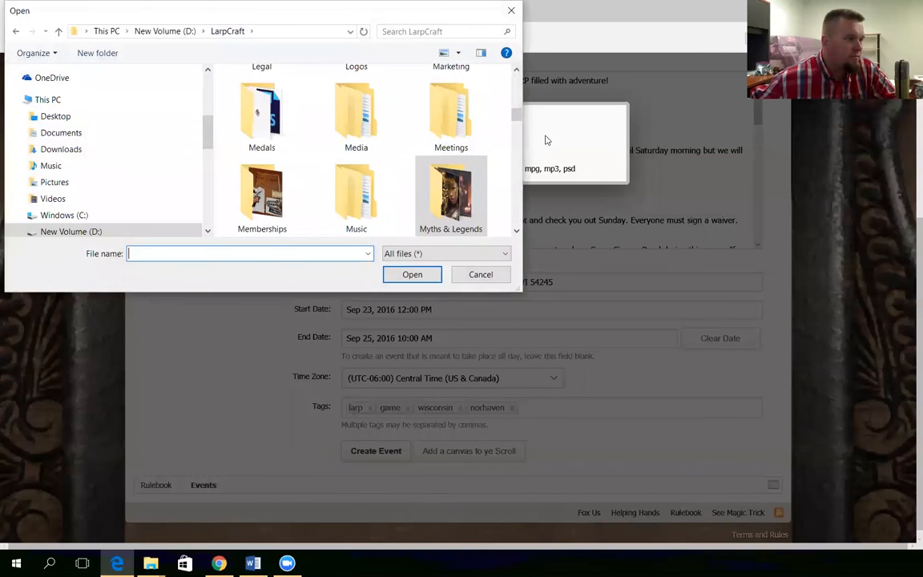
{"action": "scroll", "coordinate": [431, 176], "scroll_direction": "up", "scroll_amount": 1}
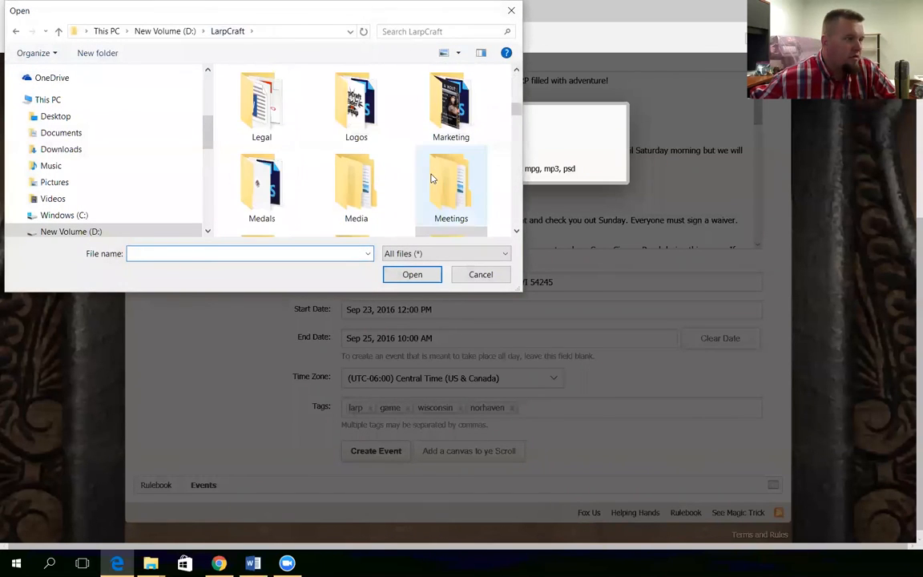
{"action": "scroll", "coordinate": [430, 176], "scroll_direction": "down", "scroll_amount": 2}
{"action": "mouse_move", "coordinate": [514, 125]}
{"action": "left_mouse_down"}
{"action": "mouse_move", "coordinate": [516, 161]}
{"action": "mouse_move", "coordinate": [525, 67]}
{"action": "mouse_move", "coordinate": [517, 109]}
{"action": "left_mouse_up"}
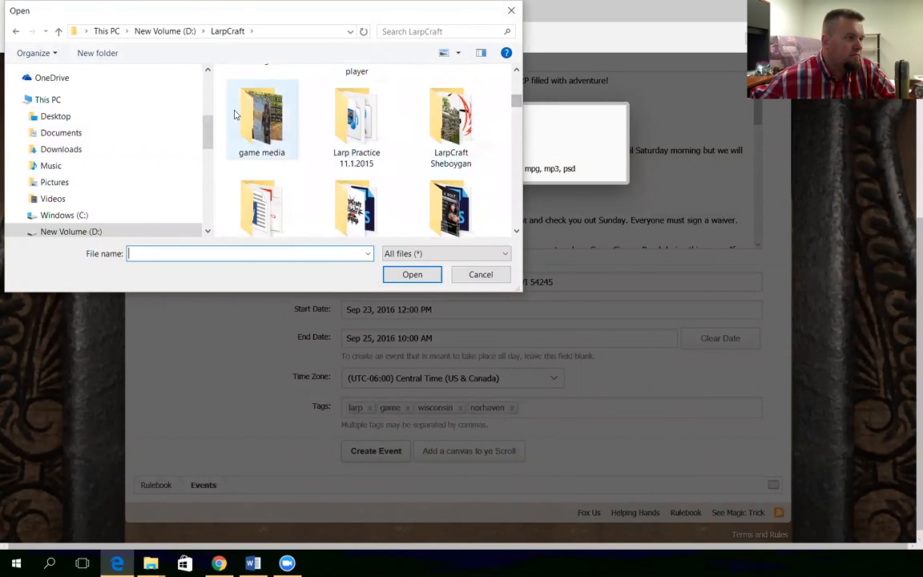
{"action": "double_click", "coordinate": [261, 108]}
{"action": "scroll", "coordinate": [463, 95], "scroll_direction": "down", "scroll_amount": 10}
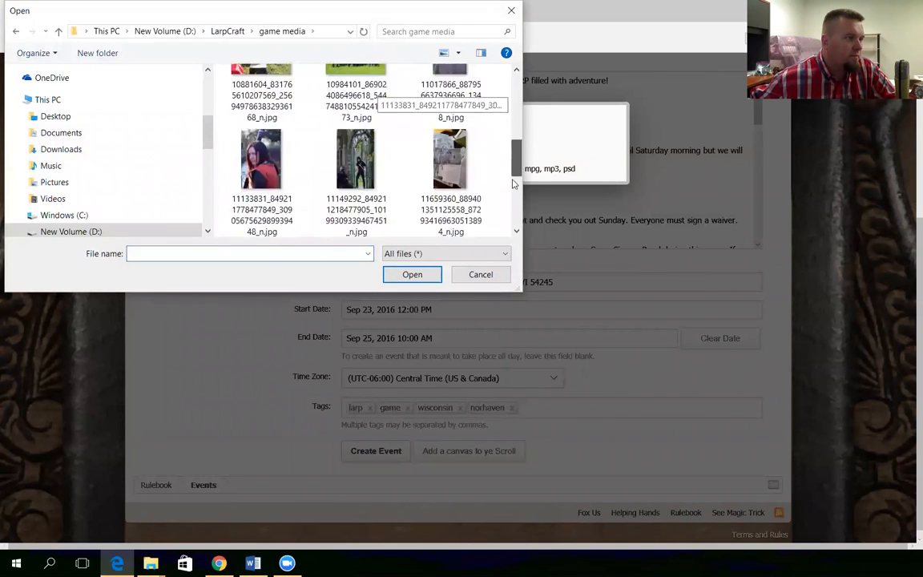
{"action": "double_click", "coordinate": [276, 192]}
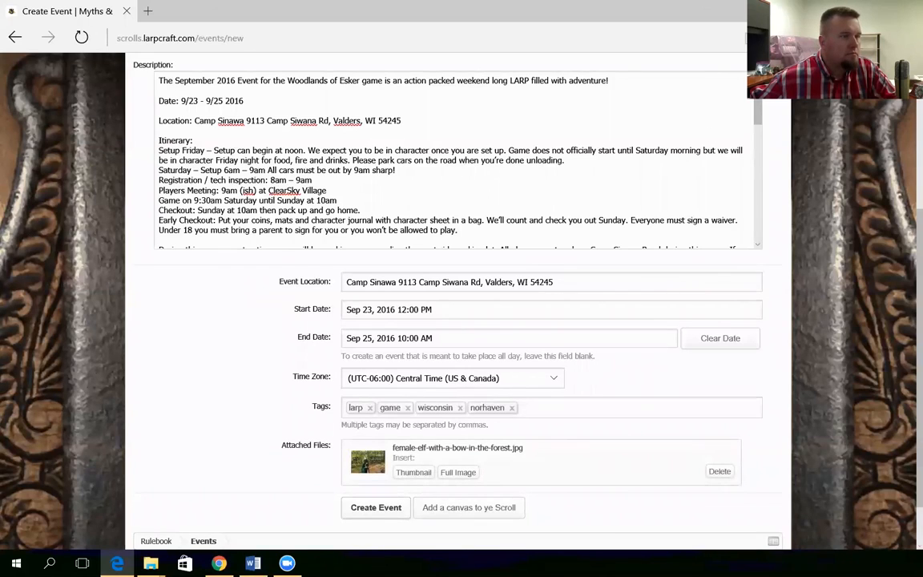
Start a new line after the description and publish the event with the elf image
{"action": "scroll", "coordinate": [402, 222], "scroll_direction": "down", "scroll_amount": 5}
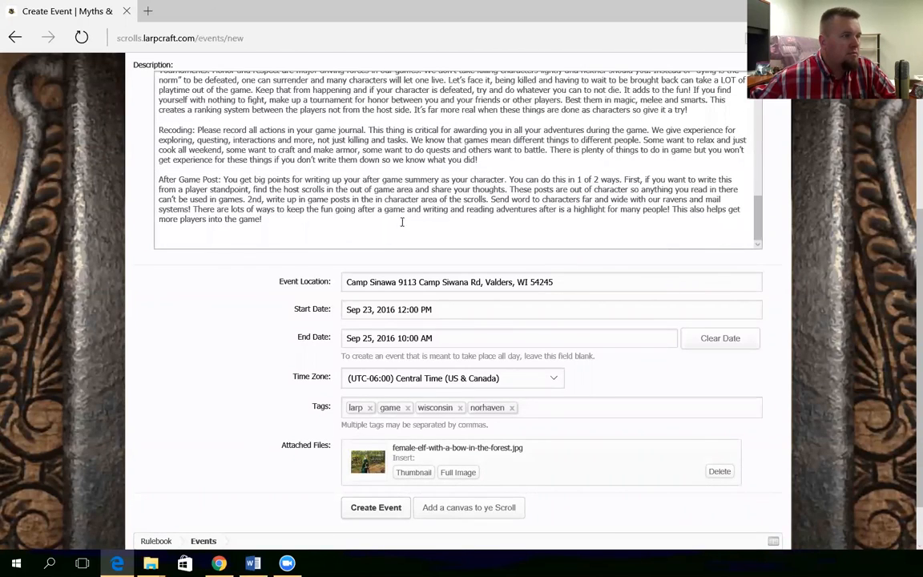
{"action": "key", "text": "Return"}
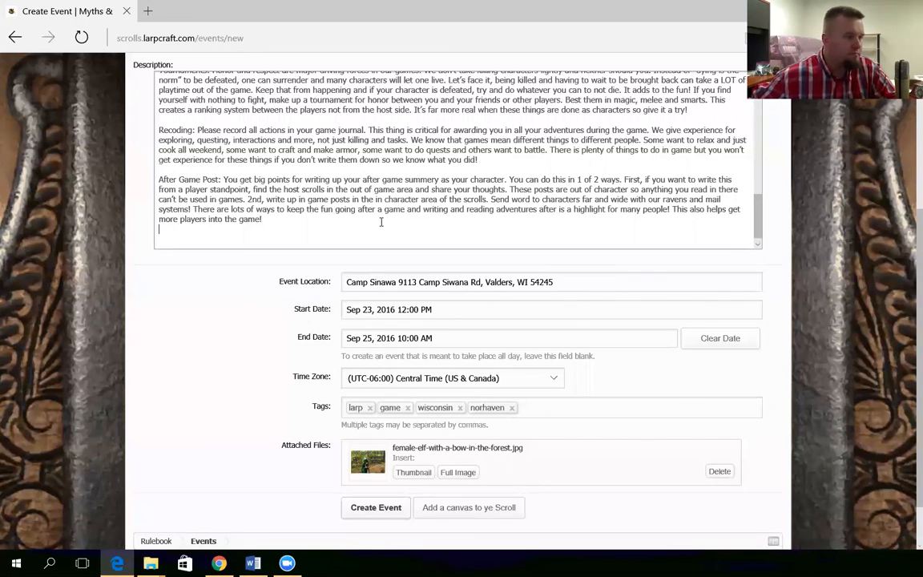
{"action": "scroll", "coordinate": [368, 157], "scroll_direction": "down", "scroll_amount": 3}
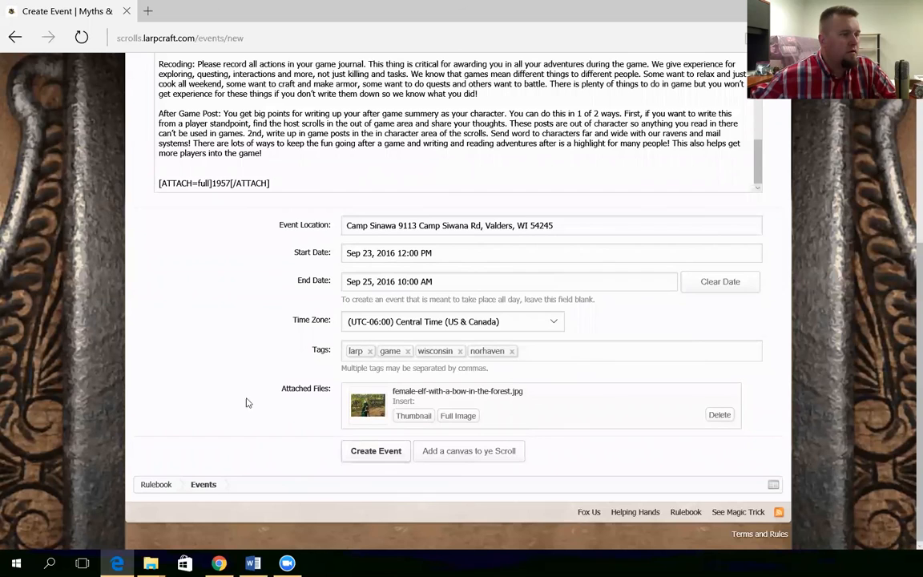
{"action": "left_click", "coordinate": [376, 450]}
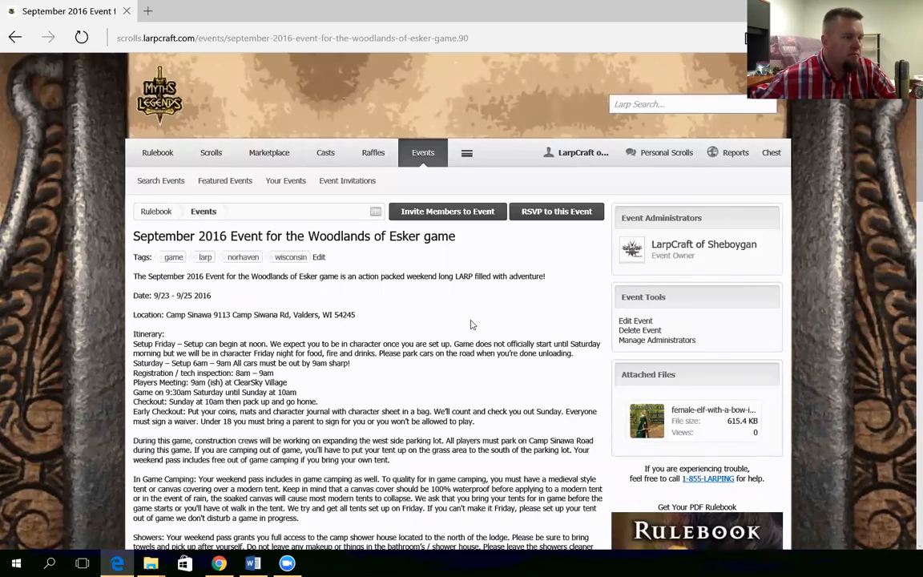
{"action": "scroll", "coordinate": [471, 325], "scroll_direction": "down", "scroll_amount": 15}
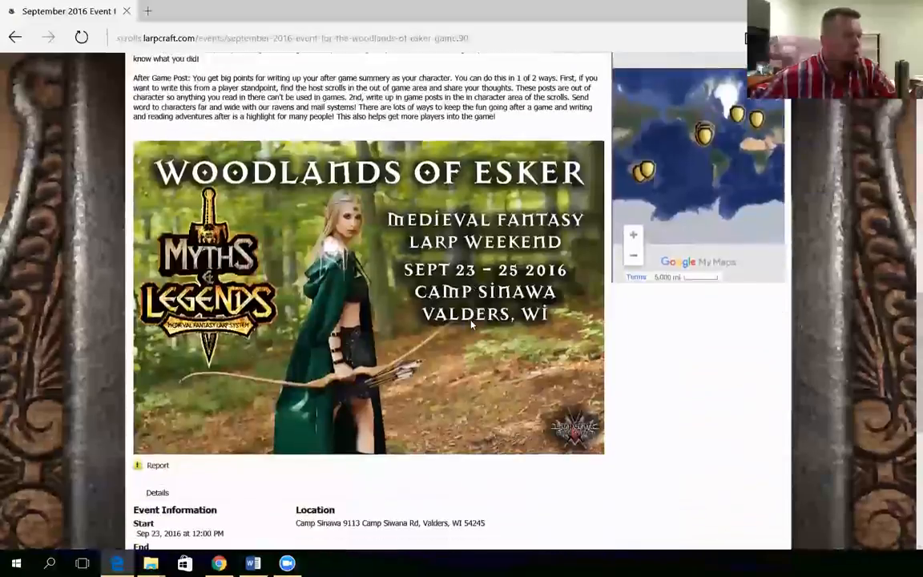
{"action": "scroll", "coordinate": [471, 324], "scroll_direction": "down", "scroll_amount": 1}
{"action": "scroll", "coordinate": [471, 324], "scroll_direction": "up", "scroll_amount": 3}
{"action": "scroll", "coordinate": [471, 324], "scroll_direction": "down", "scroll_amount": 5}
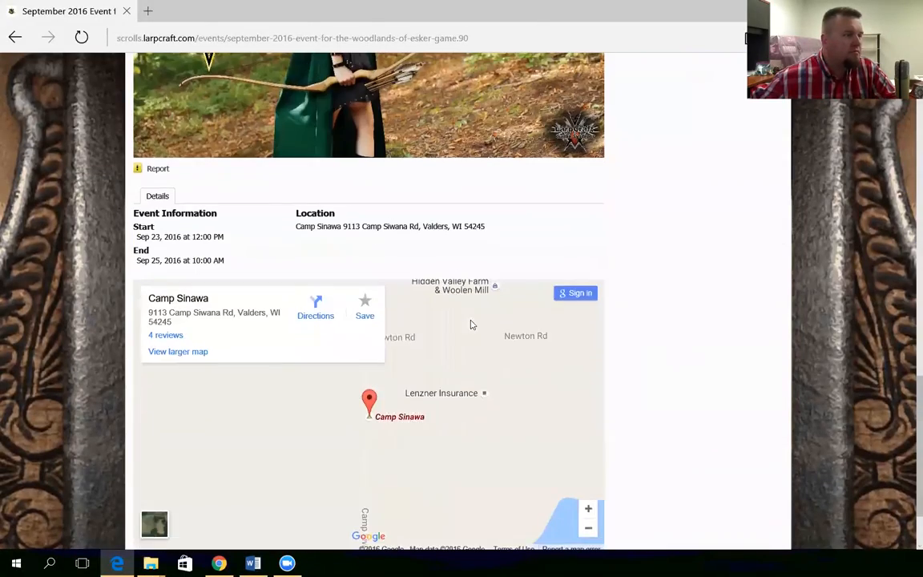
{"action": "scroll", "coordinate": [639, 366], "scroll_direction": "down", "scroll_amount": 2}
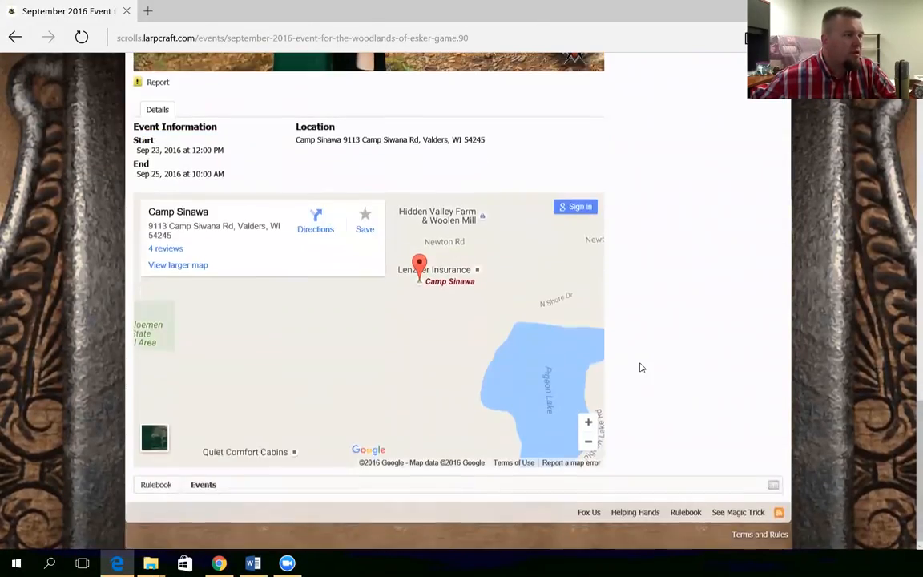
{"action": "scroll", "coordinate": [640, 367], "scroll_direction": "up", "scroll_amount": 4}
{"action": "scroll", "coordinate": [475, 345], "scroll_direction": "up", "scroll_amount": 10}
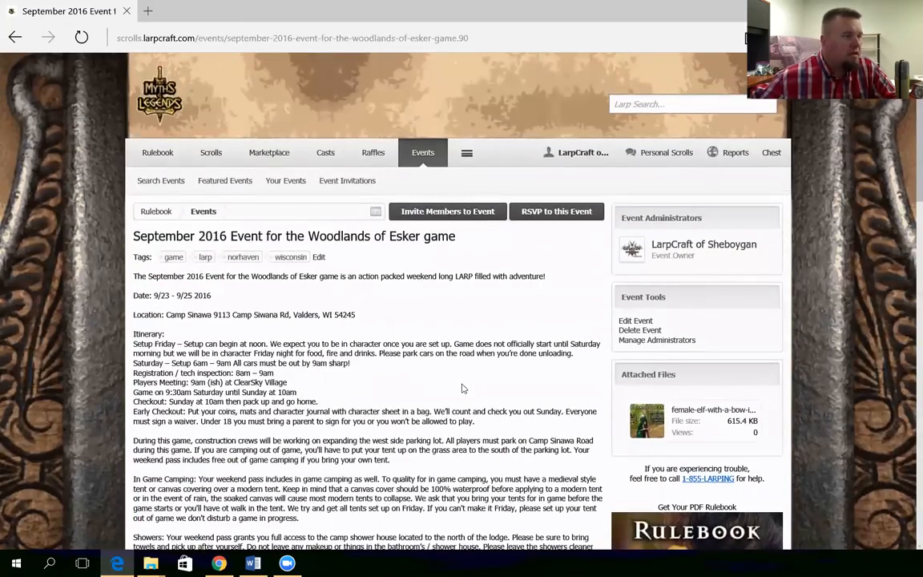
Add LarpCraft of Milwaukee Practice Vault and LarpCraft of Wisconsin Rapids as administrators and save
{"action": "left_click", "coordinate": [641, 340]}
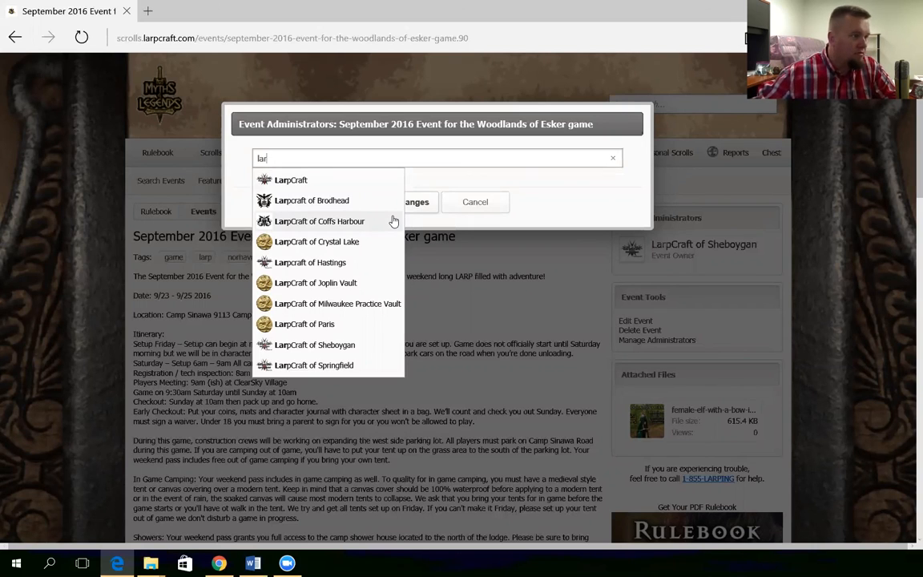
{"action": "type", "text": "p"}
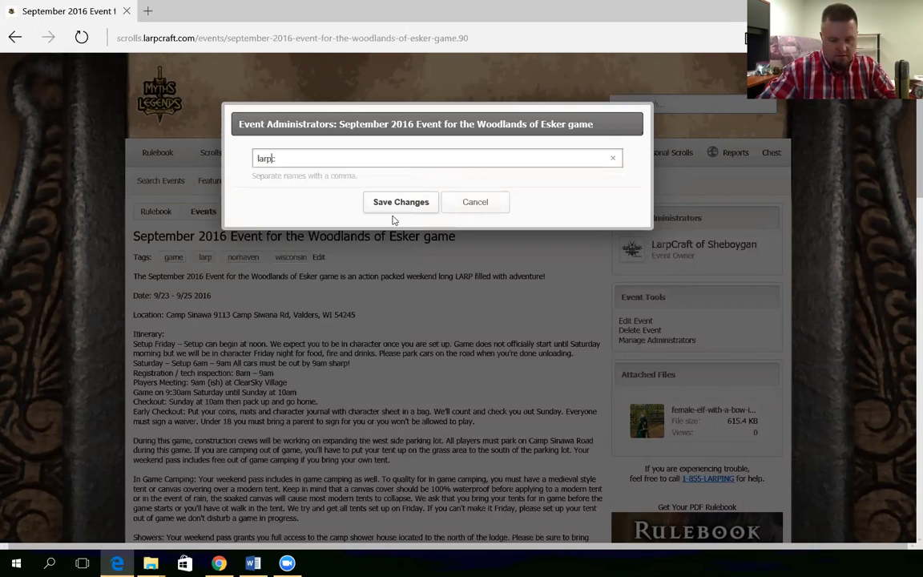
{"action": "type", "text": "craft of mil"}
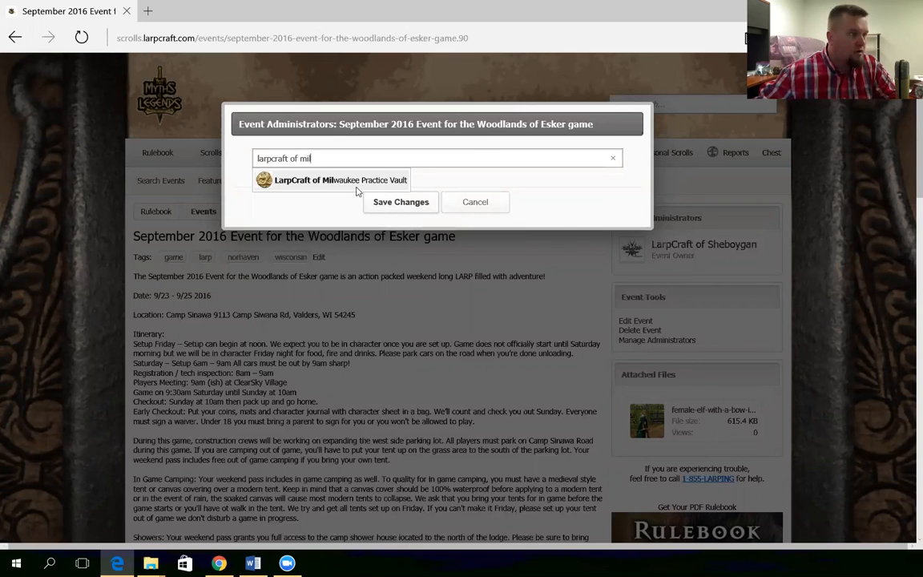
{"action": "left_click", "coordinate": [361, 186]}
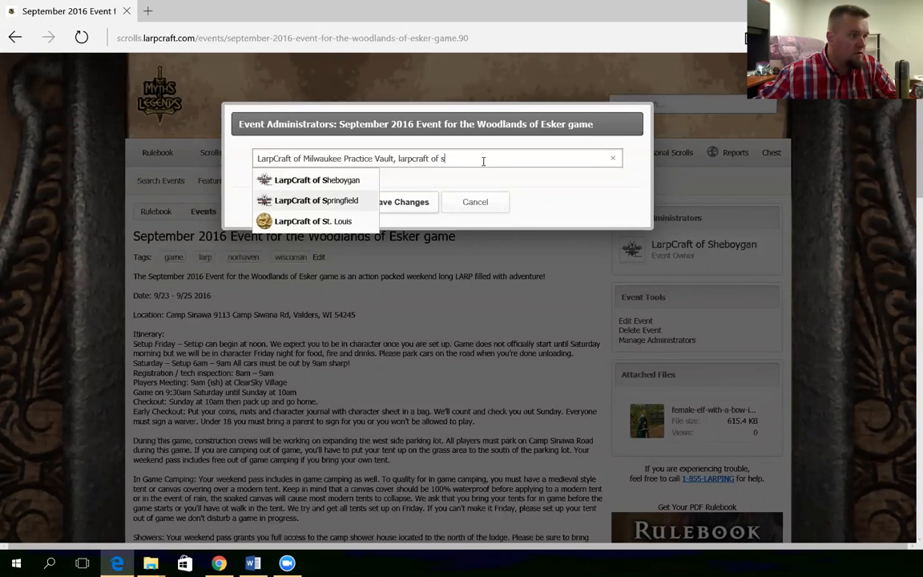
{"action": "key", "text": "BackSpace"}
{"action": "type", "text": "w"}
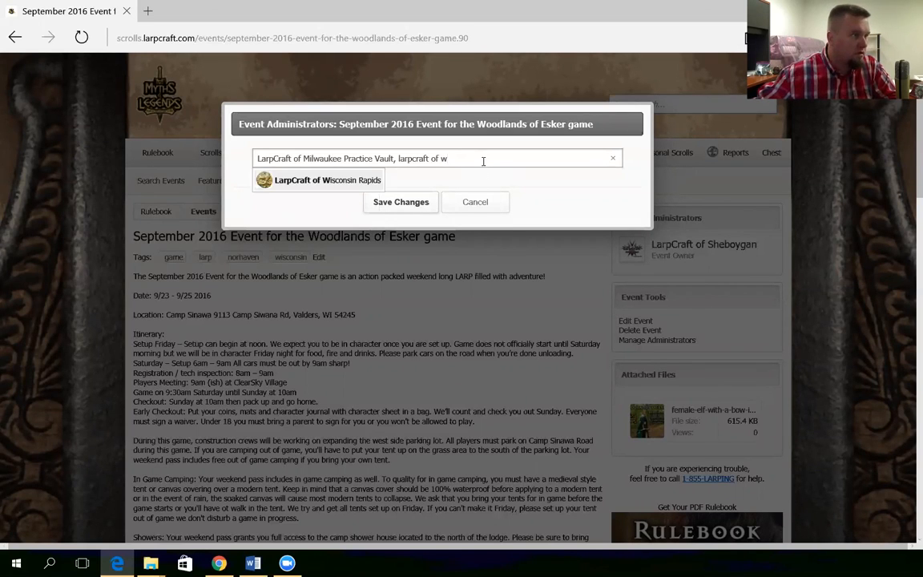
{"action": "left_click", "coordinate": [347, 178]}
{"action": "left_click", "coordinate": [412, 204]}
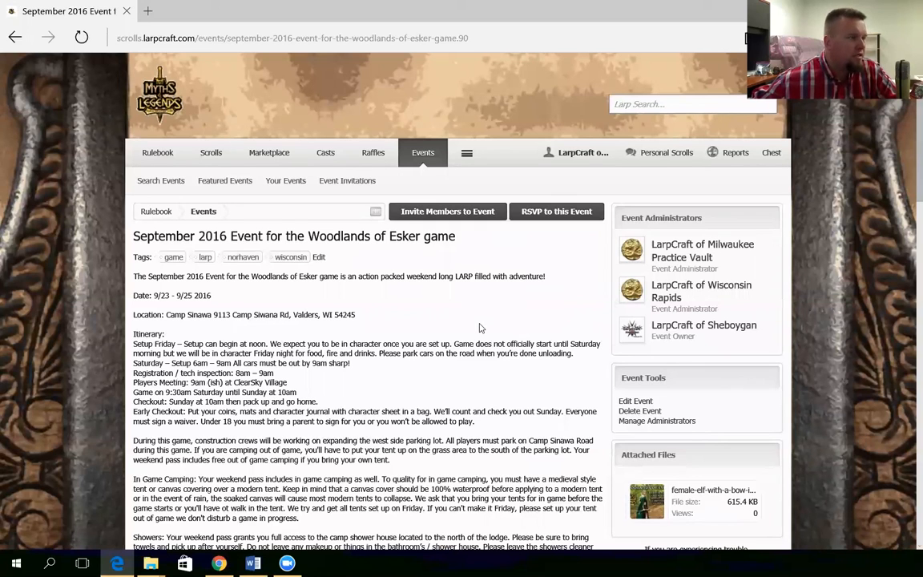
{"action": "left_click", "coordinate": [541, 212]}
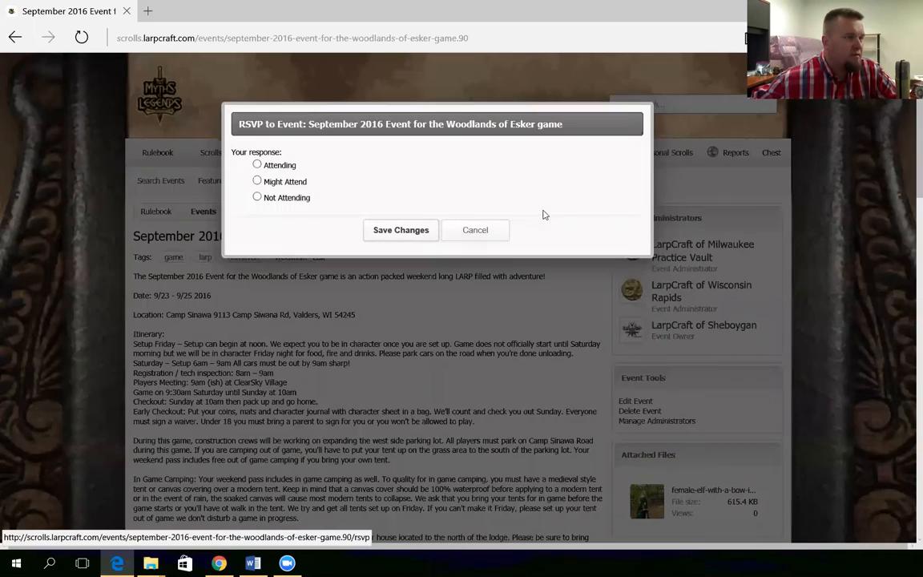
{"action": "left_click", "coordinate": [278, 166]}
{"action": "left_click", "coordinate": [385, 232]}
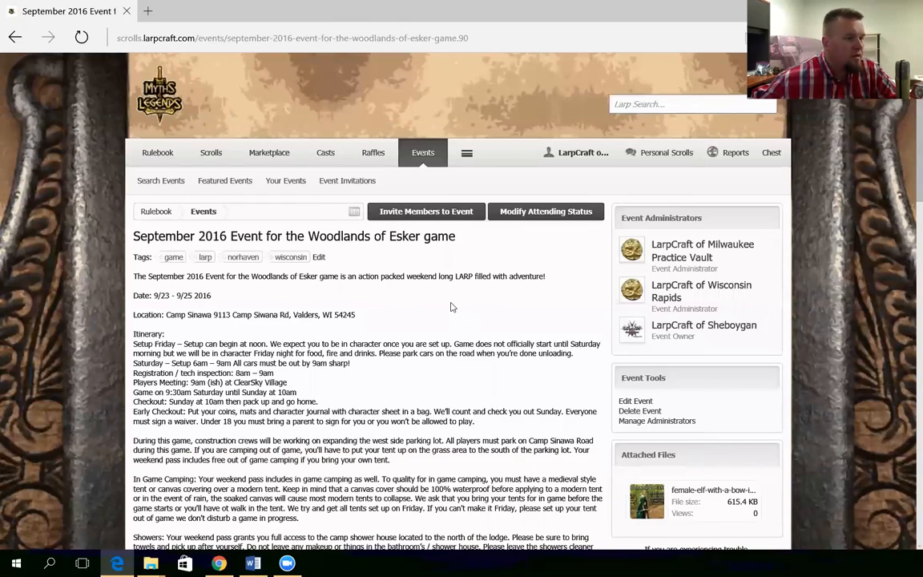
{"action": "scroll", "coordinate": [451, 307], "scroll_direction": "down", "scroll_amount": 2}
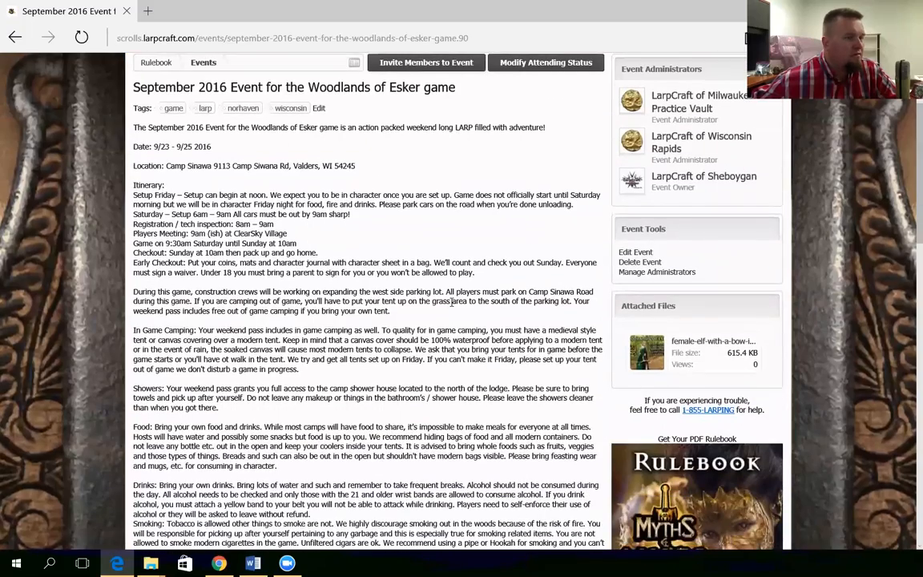
{"action": "scroll", "coordinate": [451, 301], "scroll_direction": "down", "scroll_amount": 3}
{"action": "scroll", "coordinate": [452, 302], "scroll_direction": "up", "scroll_amount": 5}
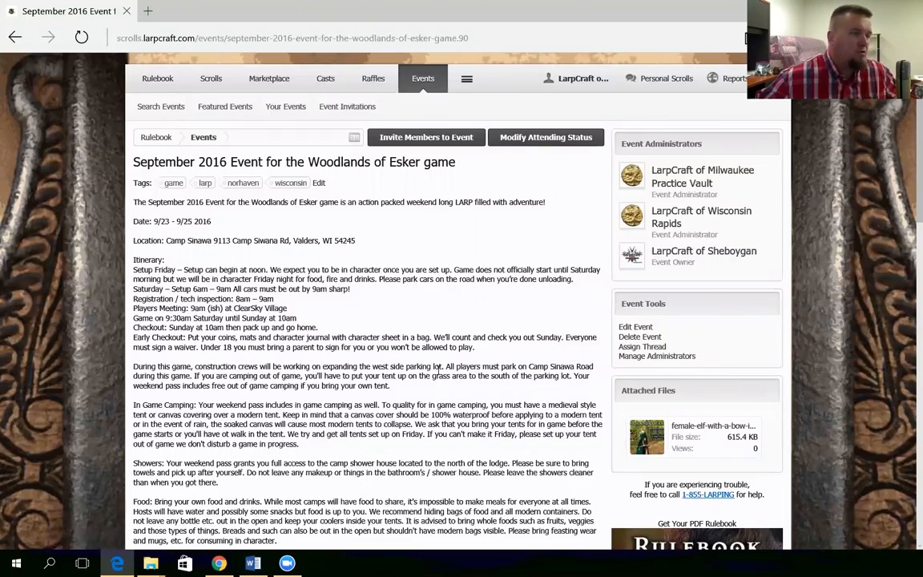
{"action": "scroll", "coordinate": [439, 372], "scroll_direction": "down", "scroll_amount": 10}
{"action": "scroll", "coordinate": [439, 372], "scroll_direction": "down", "scroll_amount": 5}
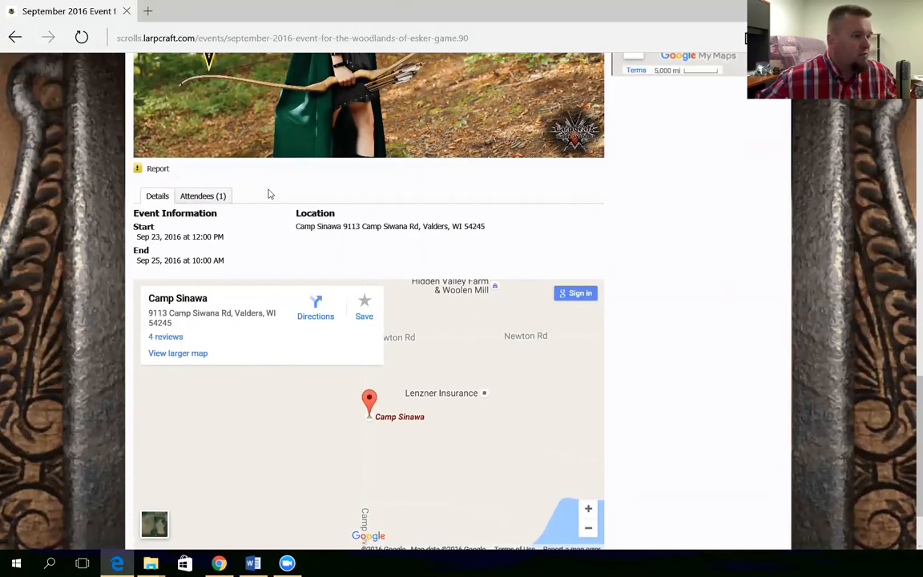
{"action": "scroll", "coordinate": [649, 372], "scroll_direction": "down", "scroll_amount": 1}
{"action": "scroll", "coordinate": [649, 373], "scroll_direction": "up", "scroll_amount": 5}
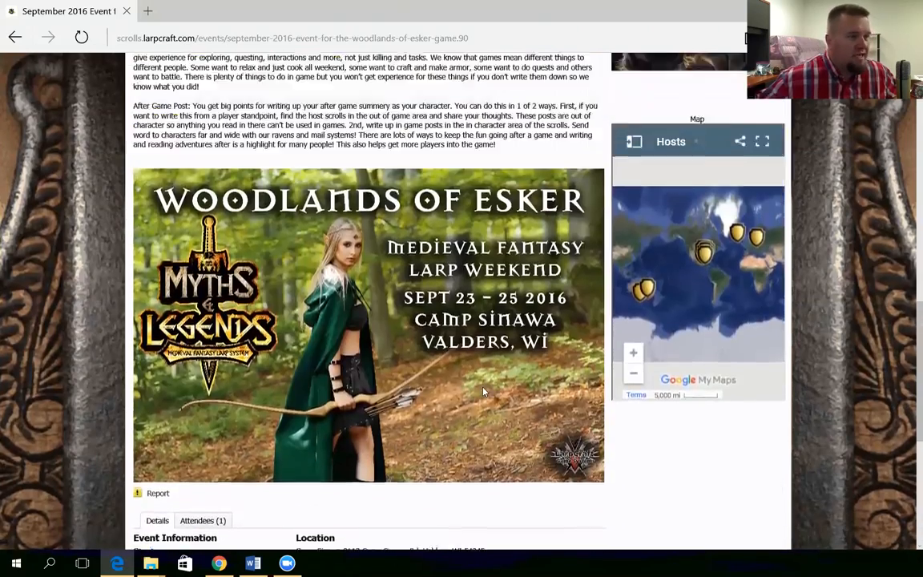
{"action": "scroll", "coordinate": [483, 392], "scroll_direction": "up", "scroll_amount": 10}
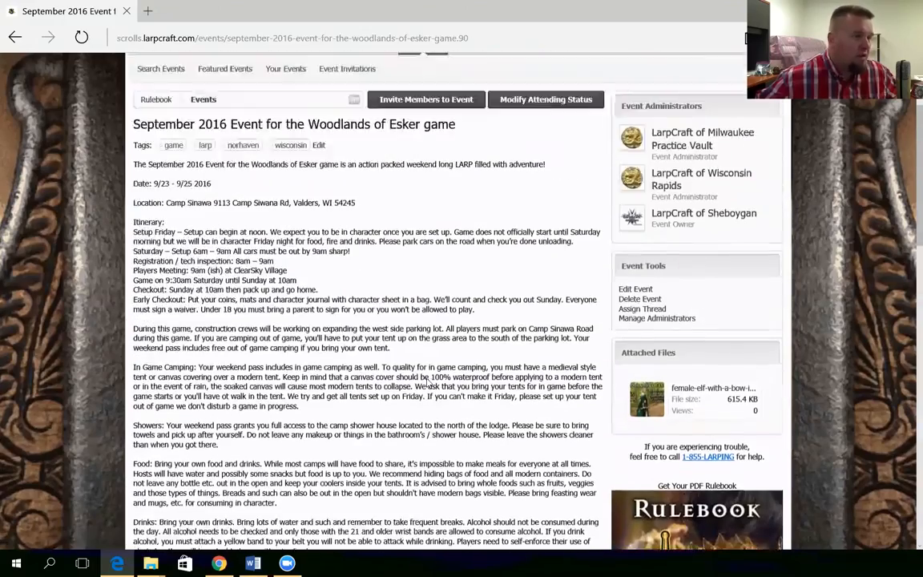
{"action": "scroll", "coordinate": [427, 384], "scroll_direction": "up", "scroll_amount": 2}
{"action": "scroll", "coordinate": [427, 384], "scroll_direction": "down", "scroll_amount": 1}
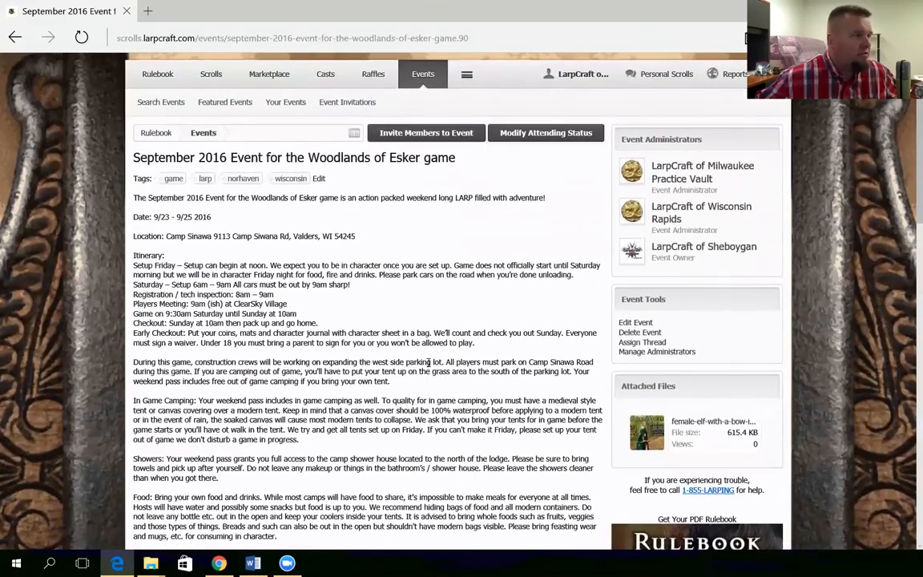
{"action": "scroll", "coordinate": [422, 367], "scroll_direction": "up", "scroll_amount": 1}
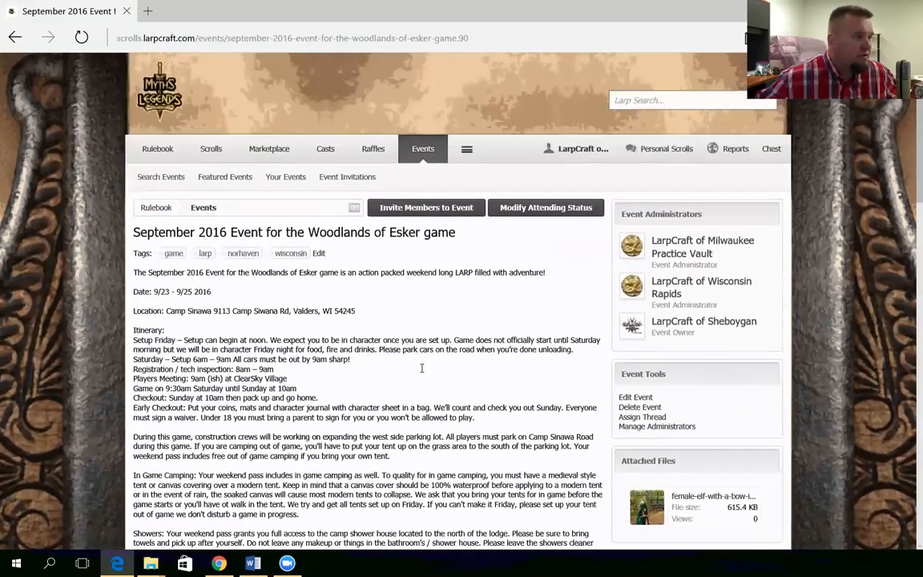
Go to Region of Norhaven > Norhaven Larp Event Chat & Calendar and start a new thread
{"action": "left_click", "coordinate": [209, 152]}
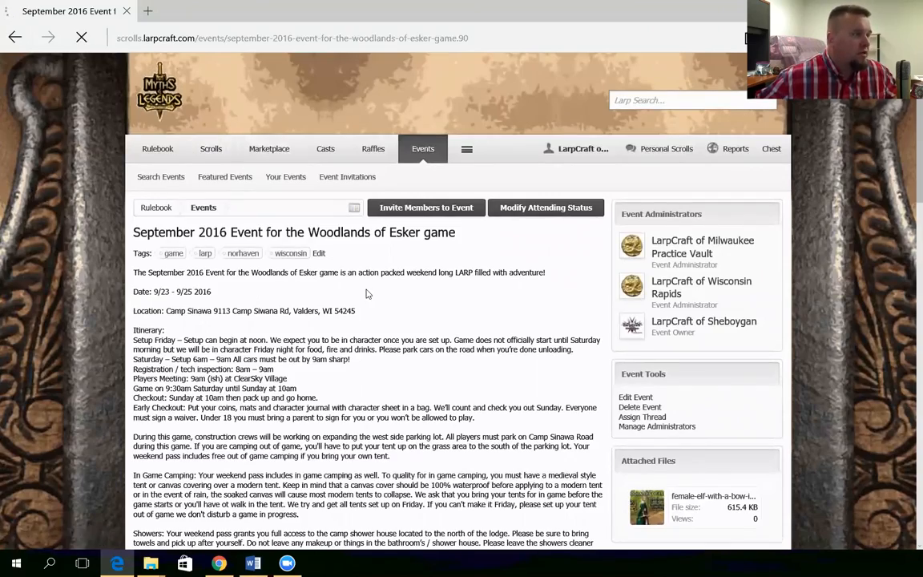
{"action": "scroll", "coordinate": [422, 340], "scroll_direction": "down", "scroll_amount": 4}
{"action": "scroll", "coordinate": [422, 340], "scroll_direction": "down", "scroll_amount": 15}
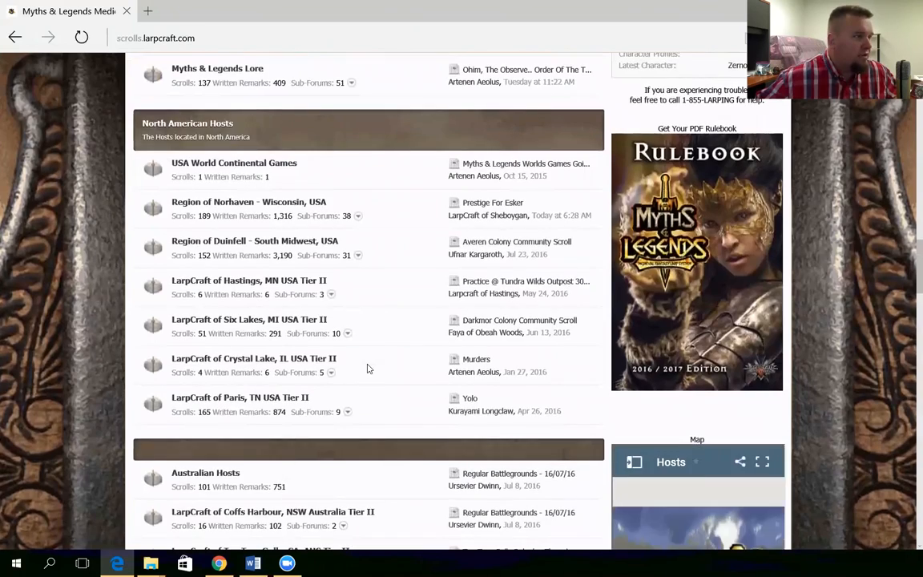
{"action": "scroll", "coordinate": [375, 369], "scroll_direction": "down", "scroll_amount": 4}
{"action": "scroll", "coordinate": [382, 370], "scroll_direction": "up", "scroll_amount": 4}
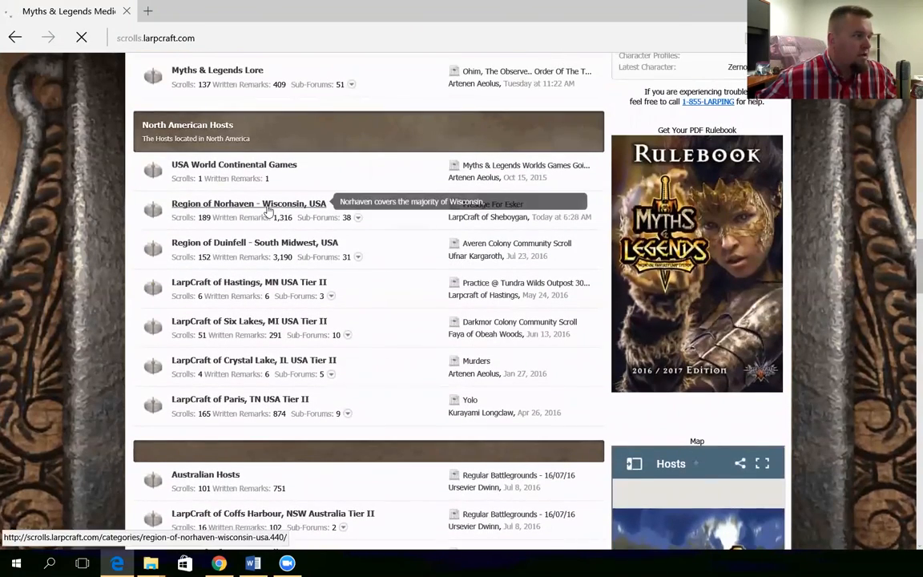
{"action": "left_click", "coordinate": [269, 205]}
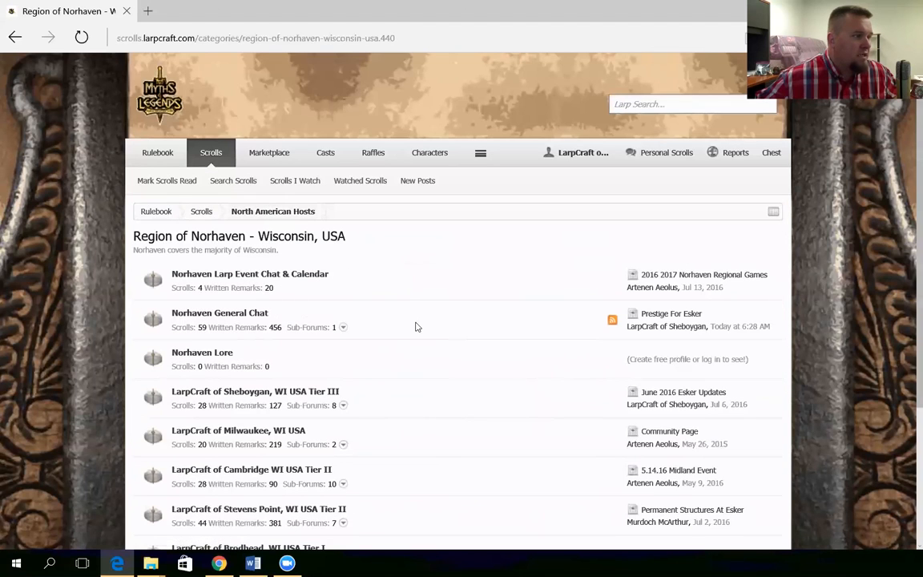
{"action": "left_click", "coordinate": [311, 275]}
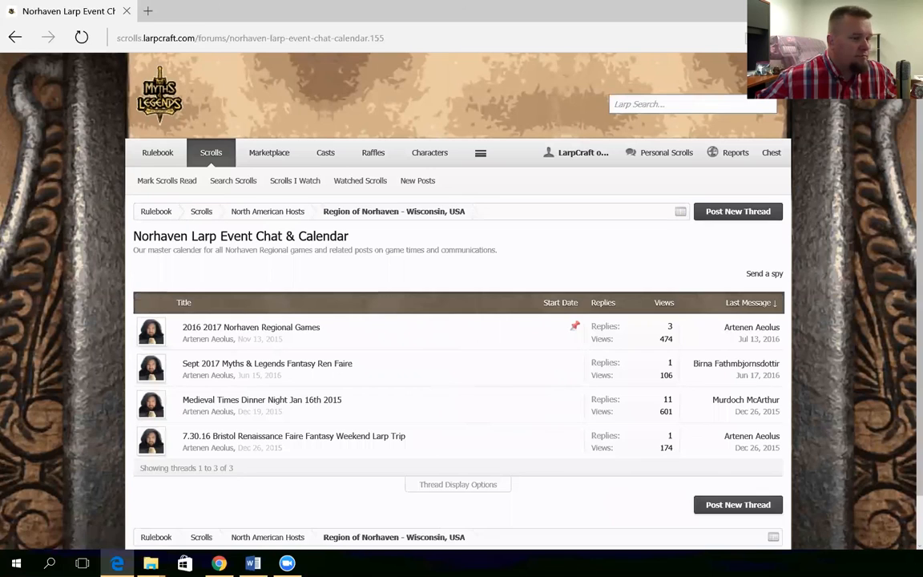
{"action": "left_click", "coordinate": [738, 505]}
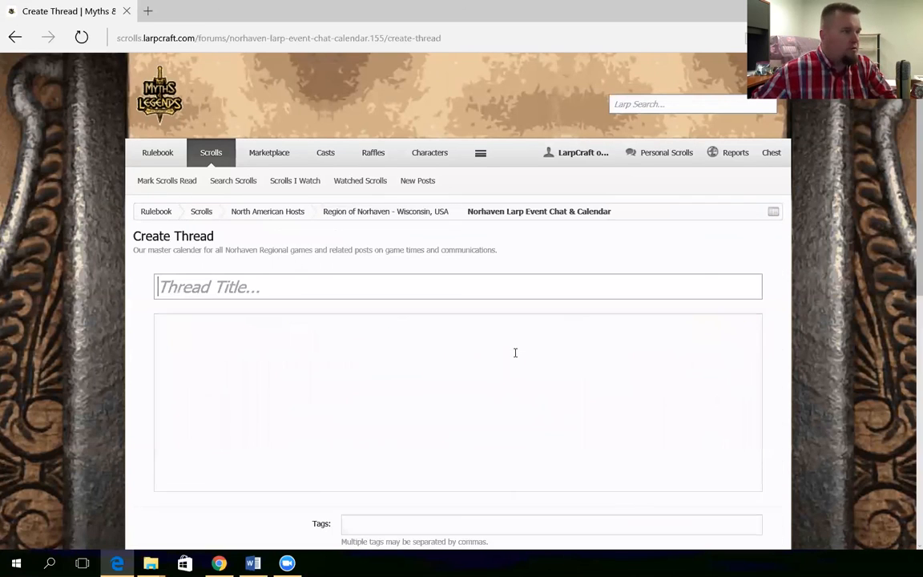
{"action": "left_click", "coordinate": [13, 37]}
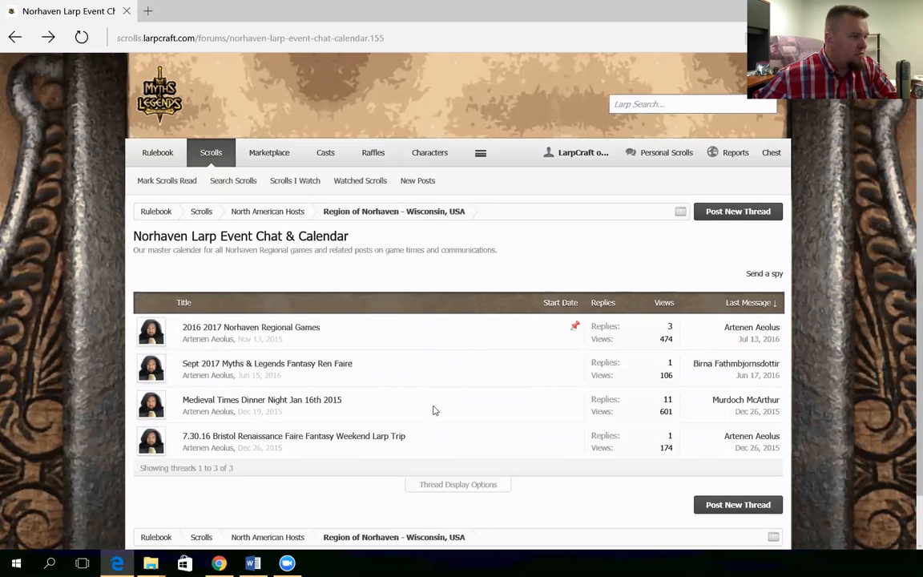
{"action": "left_click", "coordinate": [738, 504]}
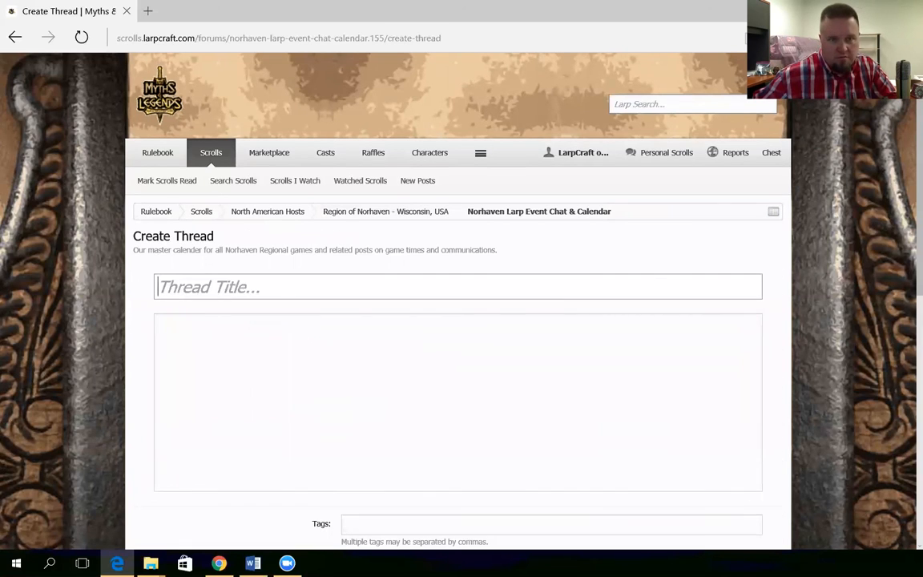
Paste the event name as the thread title and body, then create the thread
{"action": "key", "text": "alt+Tab"}
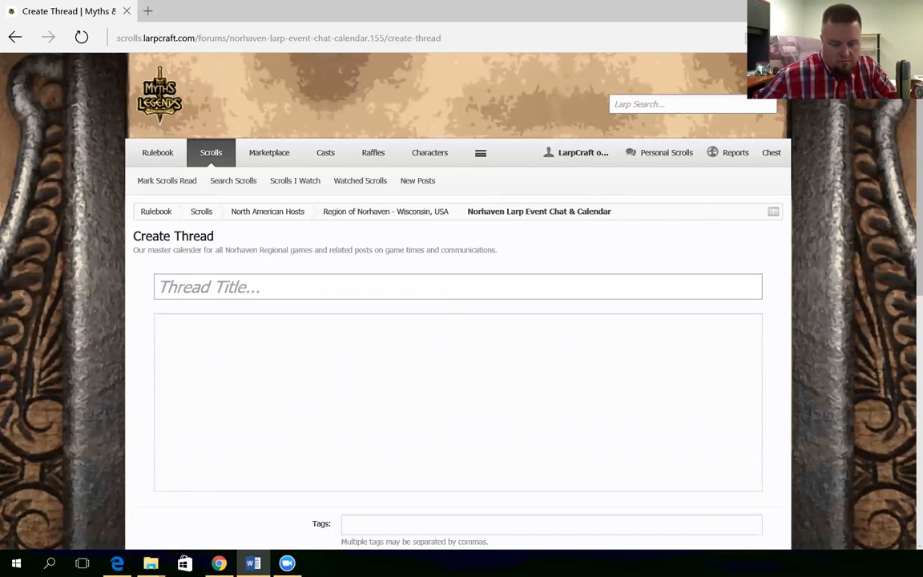
{"action": "left_click", "coordinate": [247, 282]}
{"action": "type", "text": "September 2016 Event for the Woodlands of Esker game"}
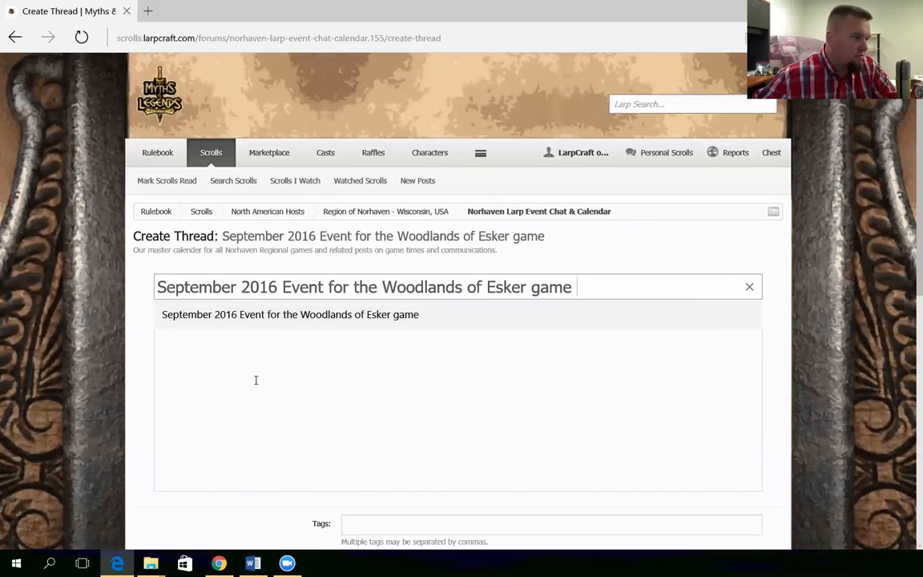
{"action": "left_click", "coordinate": [252, 375]}
{"action": "type", "text": "September 2016 Event for the Woodlands of Esker game"}
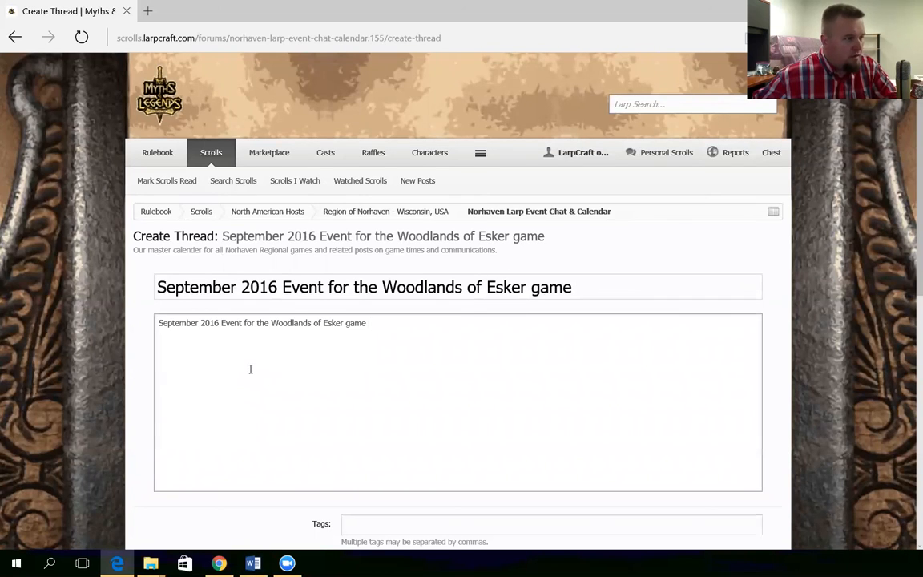
{"action": "scroll", "coordinate": [266, 387], "scroll_direction": "down", "scroll_amount": 3}
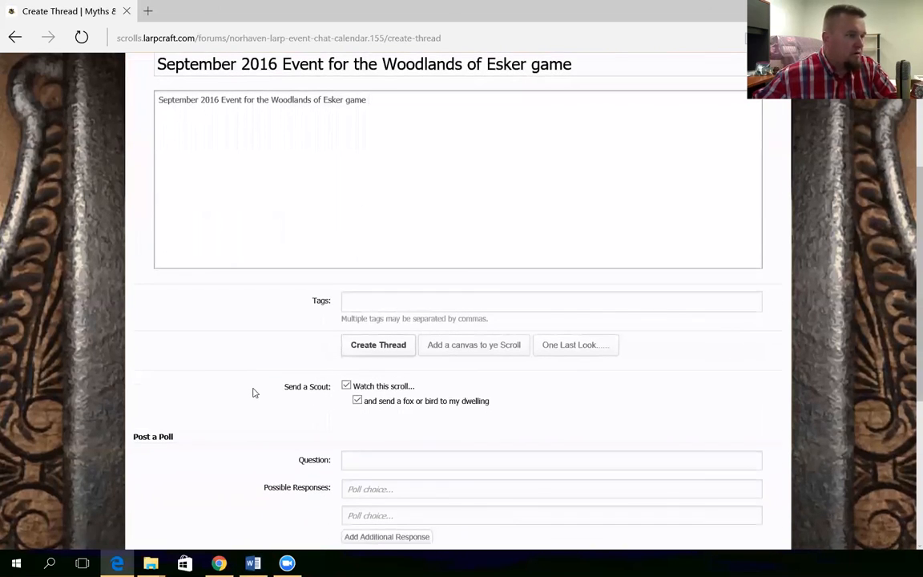
{"action": "scroll", "coordinate": [305, 313], "scroll_direction": "up", "scroll_amount": 2}
{"action": "scroll", "coordinate": [270, 406], "scroll_direction": "down", "scroll_amount": 3}
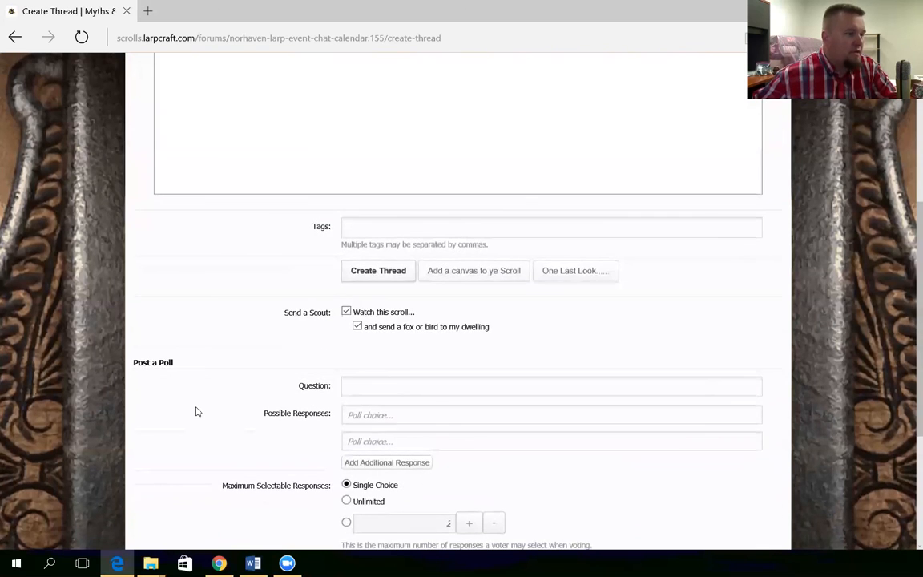
{"action": "scroll", "coordinate": [196, 405], "scroll_direction": "up", "scroll_amount": 2}
{"action": "scroll", "coordinate": [209, 409], "scroll_direction": "down", "scroll_amount": 5}
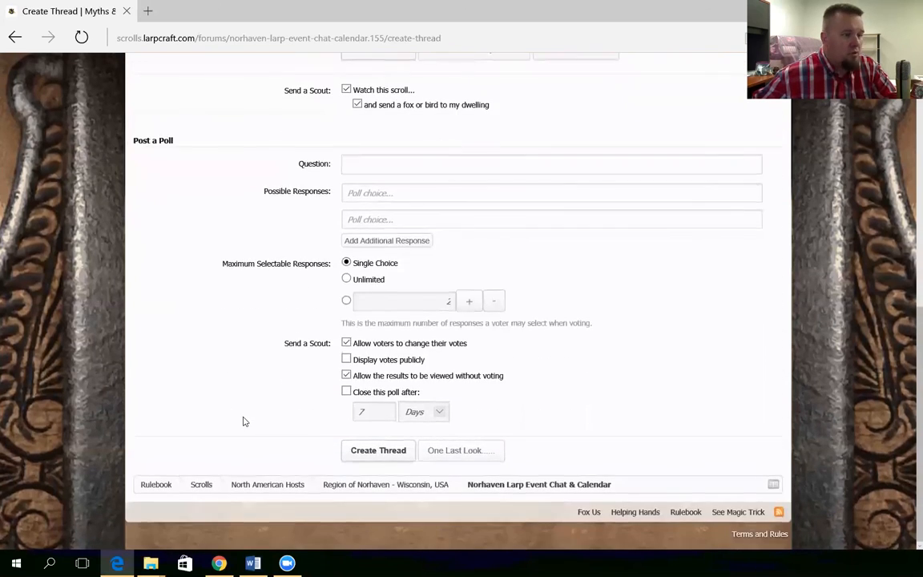
{"action": "scroll", "coordinate": [242, 420], "scroll_direction": "up", "scroll_amount": 4}
{"action": "left_click", "coordinate": [376, 350]}
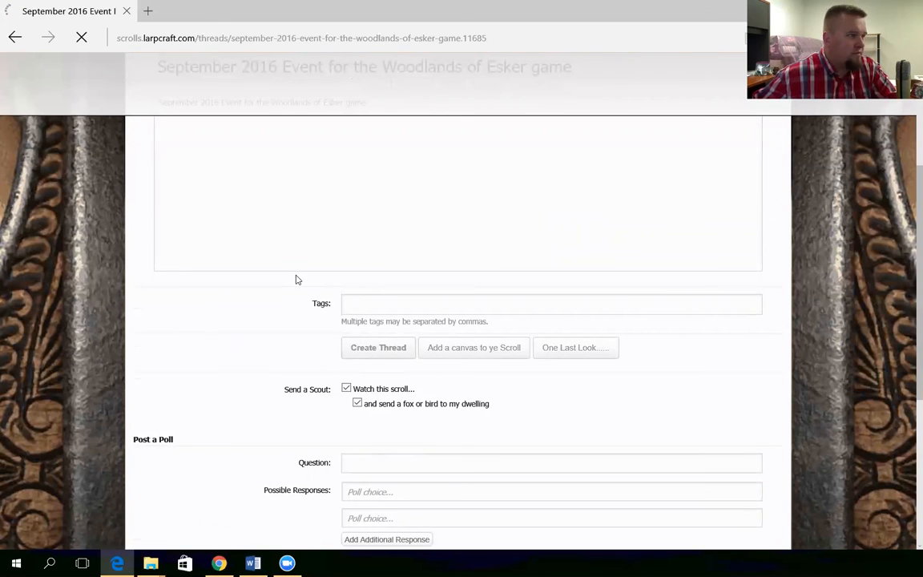
Select the thread's URL, then reopen the Woodlands of Esker event via Events > Your Events
{"action": "left_click", "coordinate": [318, 38]}
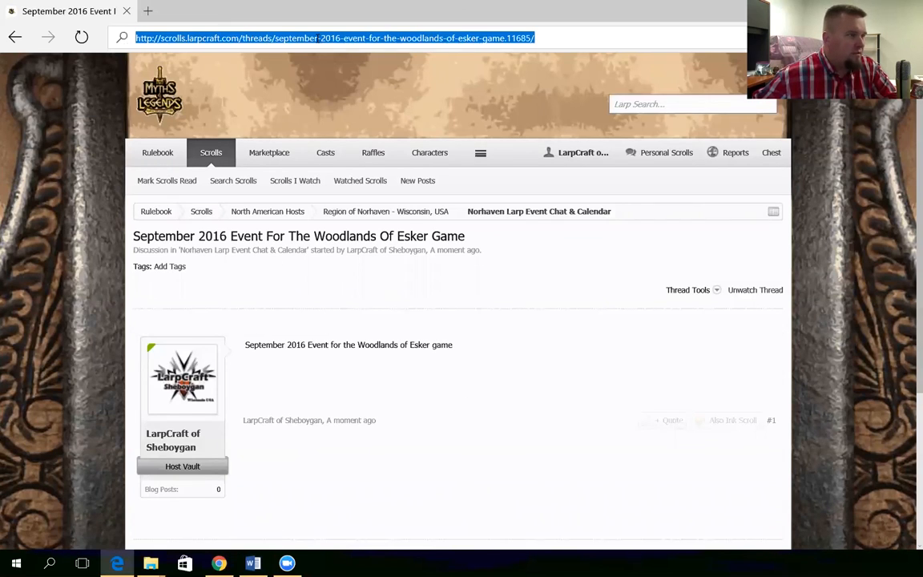
{"action": "left_click", "coordinate": [325, 133]}
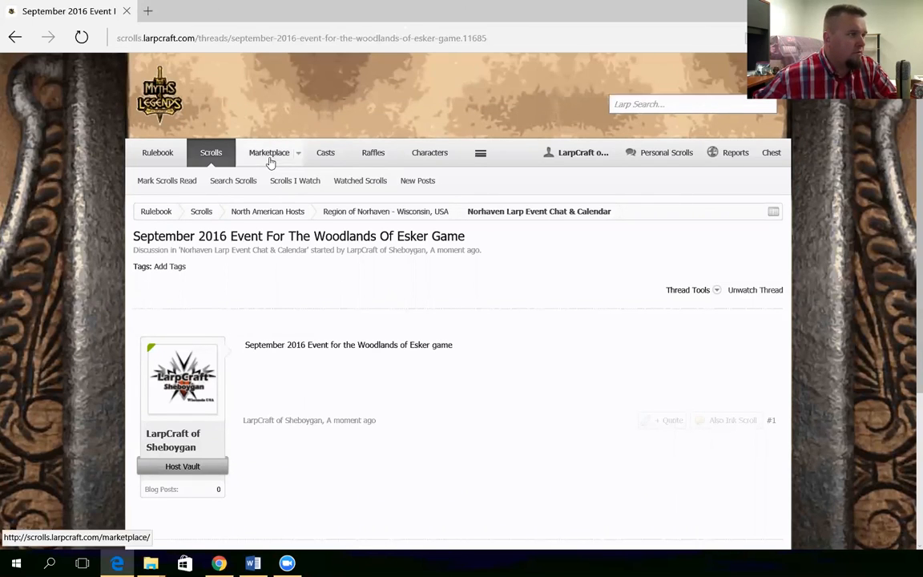
{"action": "left_click", "coordinate": [472, 159]}
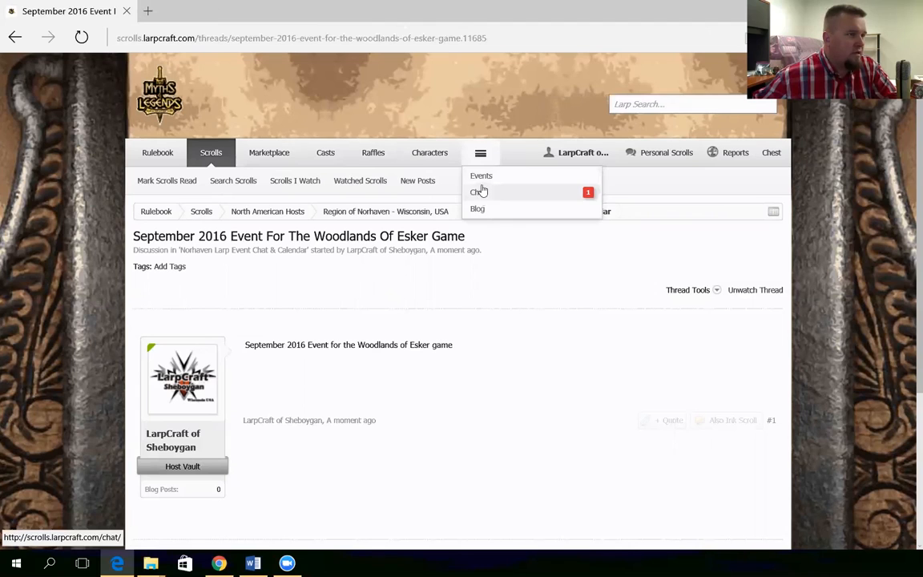
{"action": "left_click", "coordinate": [482, 176]}
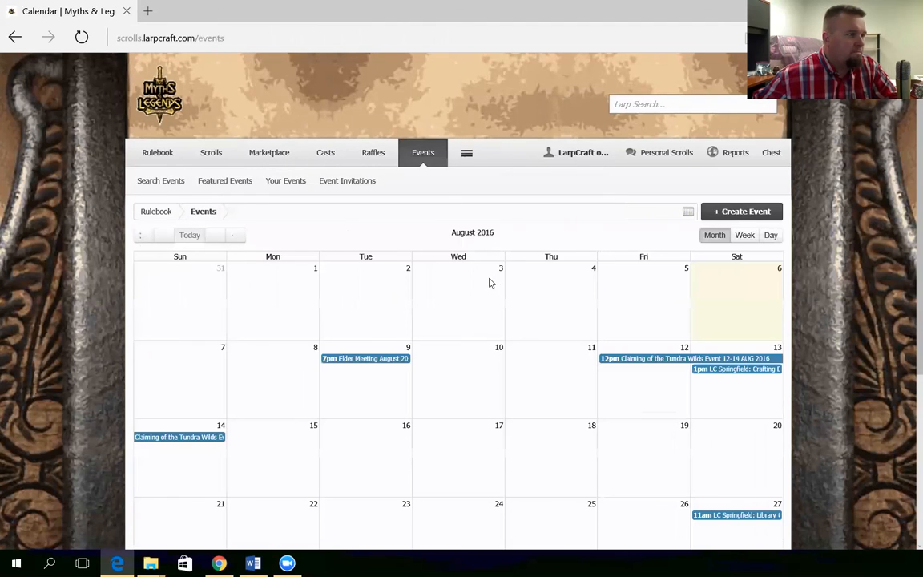
{"action": "left_click", "coordinate": [294, 185]}
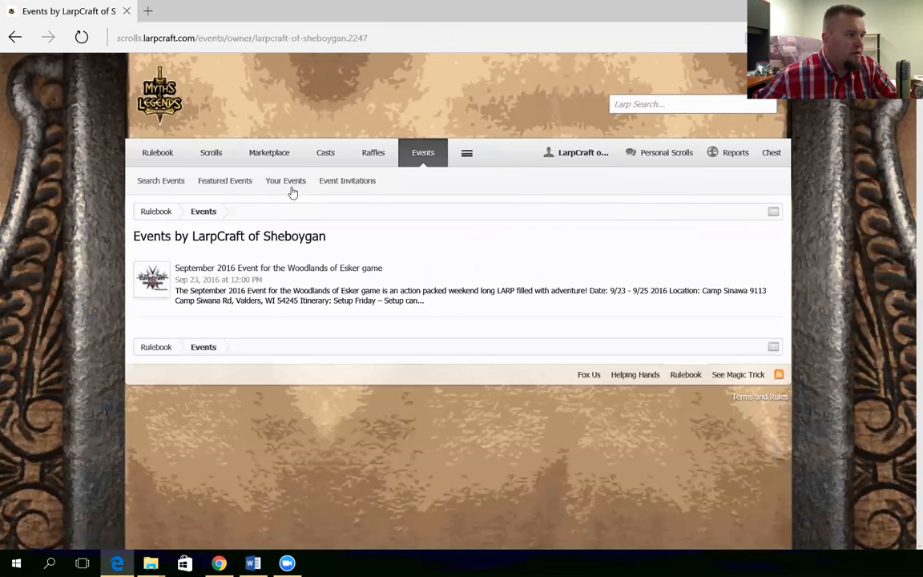
{"action": "left_click", "coordinate": [282, 268]}
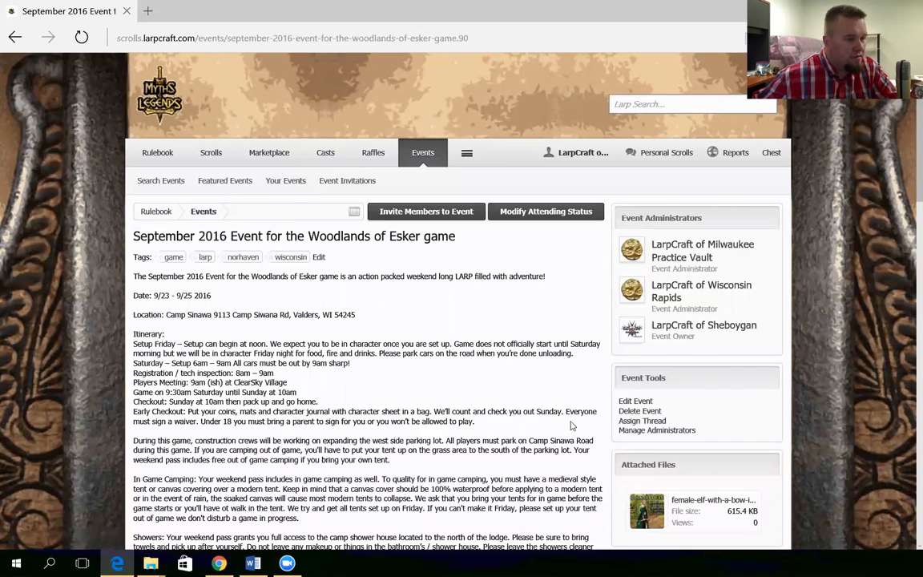
Assign the copied discussion thread URL to the Woodlands of Esker event
{"action": "left_click", "coordinate": [639, 422]}
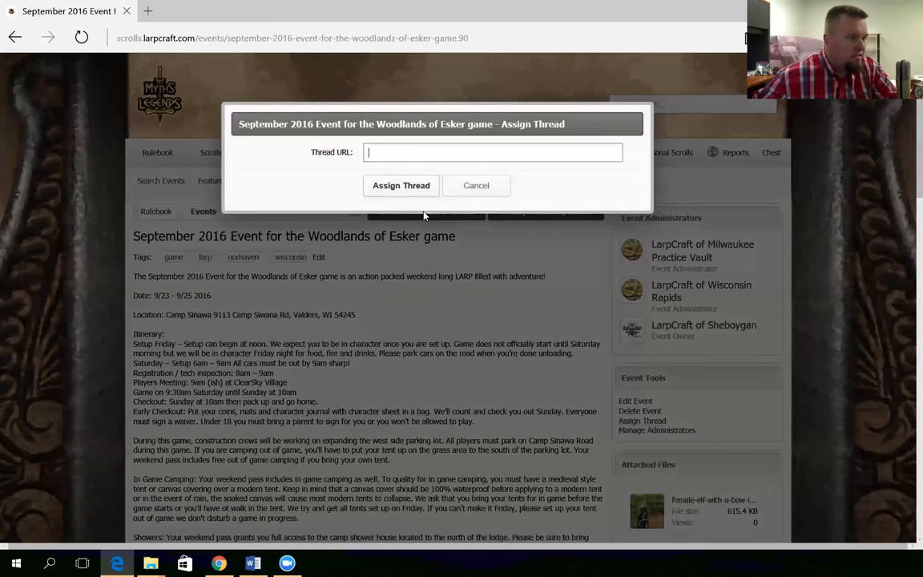
{"action": "left_click", "coordinate": [407, 155]}
{"action": "key", "text": "ctrl+v"}
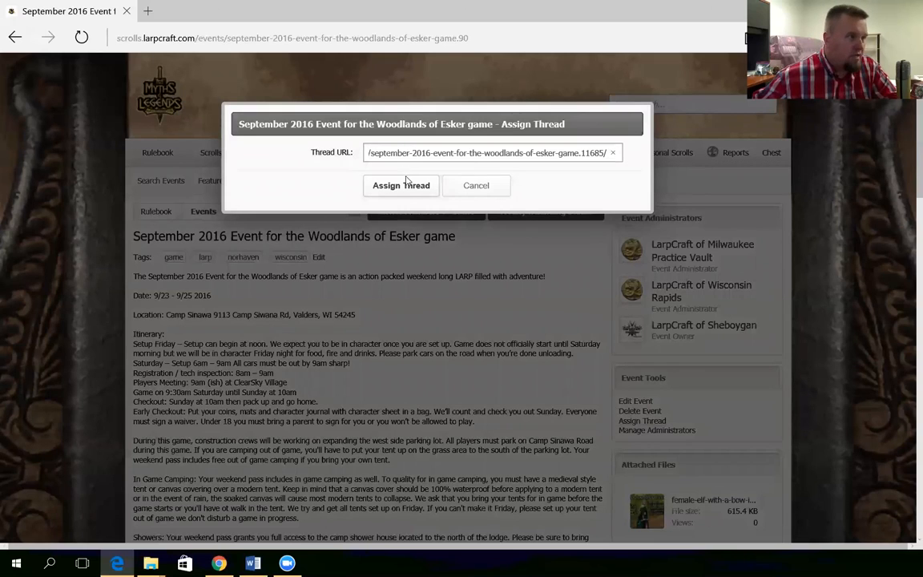
{"action": "left_click", "coordinate": [414, 186]}
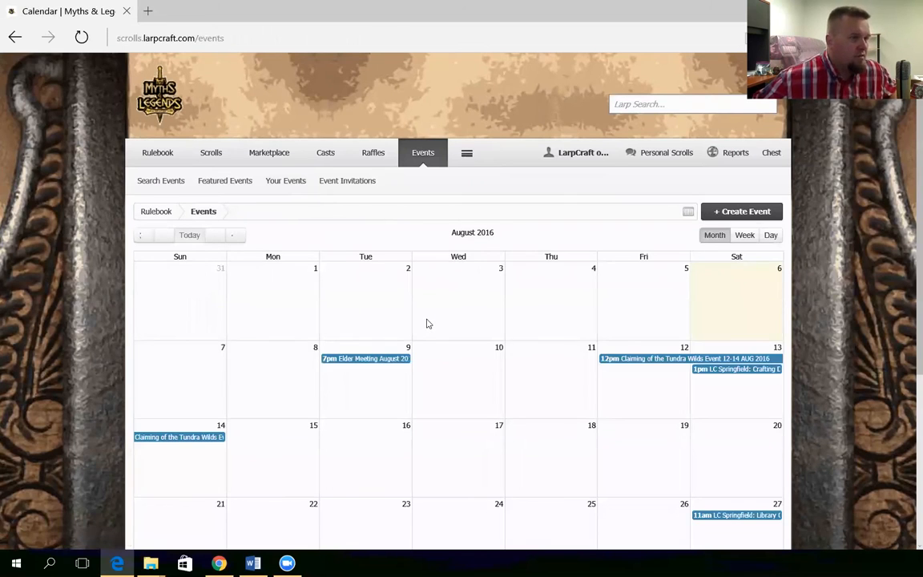
Advance the Events calendar to September 2016 and reopen the September 23 Woodlands of Esker event
{"action": "scroll", "coordinate": [585, 369], "scroll_direction": "down", "scroll_amount": 3}
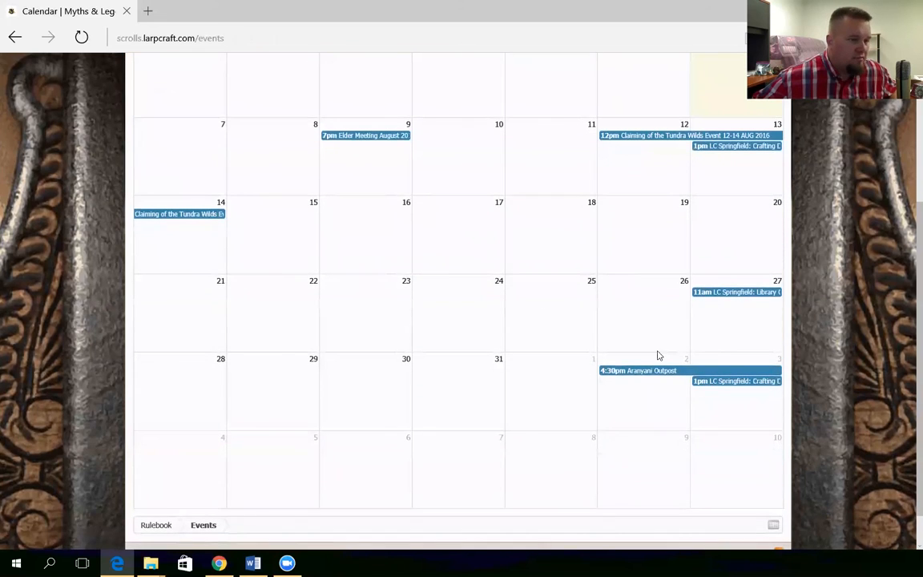
{"action": "scroll", "coordinate": [652, 356], "scroll_direction": "up", "scroll_amount": 3}
{"action": "left_click", "coordinate": [232, 235]}
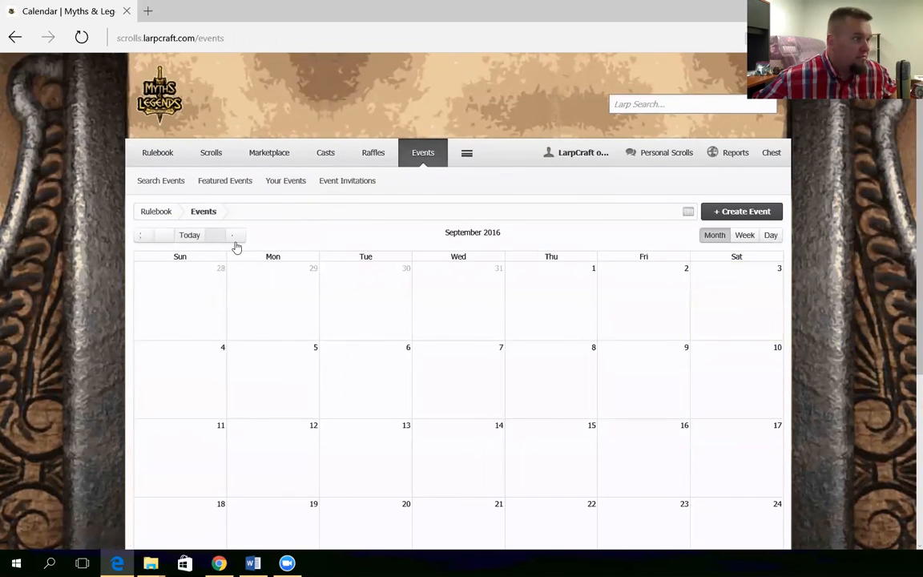
{"action": "scroll", "coordinate": [617, 381], "scroll_direction": "down", "scroll_amount": 2}
{"action": "left_click", "coordinate": [663, 370]}
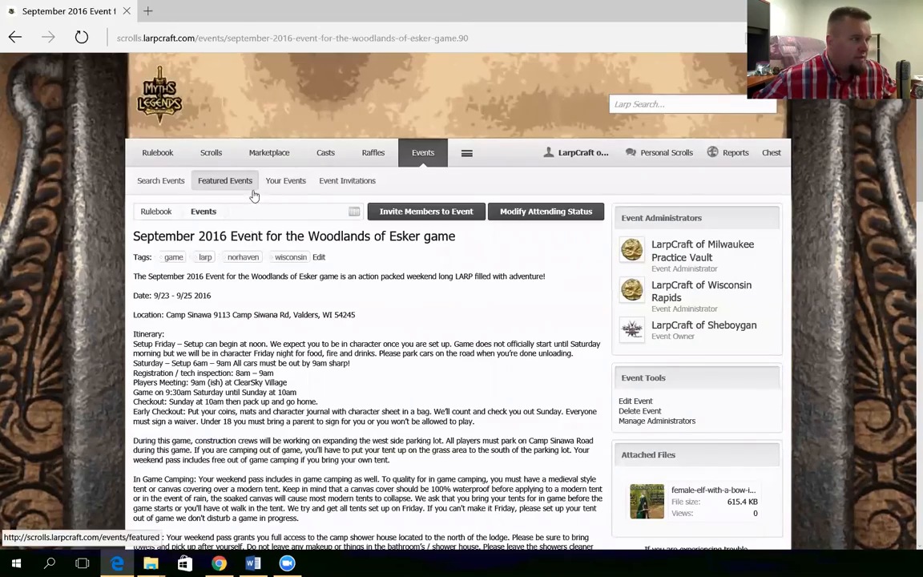
Open the event's Discussion tab and read through the thread post and reply box
{"action": "scroll", "coordinate": [499, 322], "scroll_direction": "down", "scroll_amount": 15}
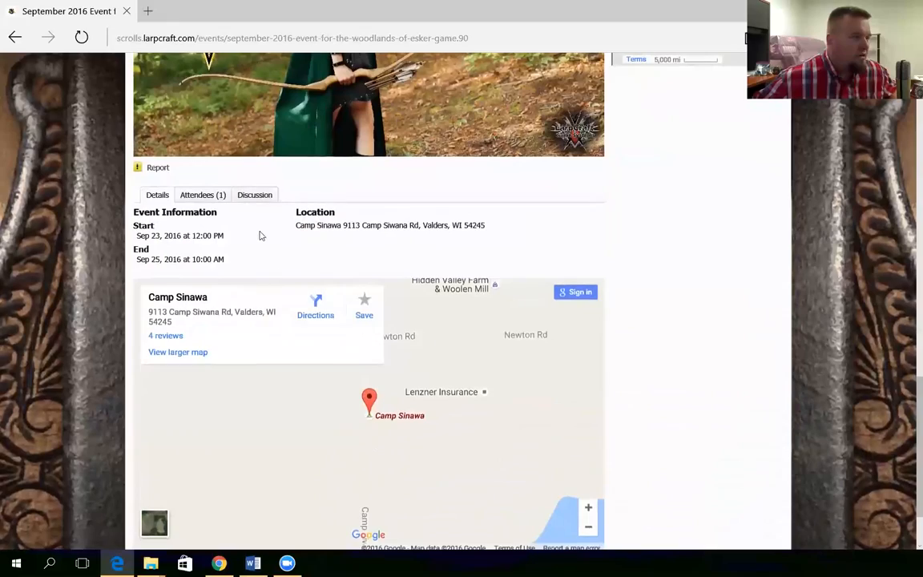
{"action": "left_click", "coordinate": [255, 195]}
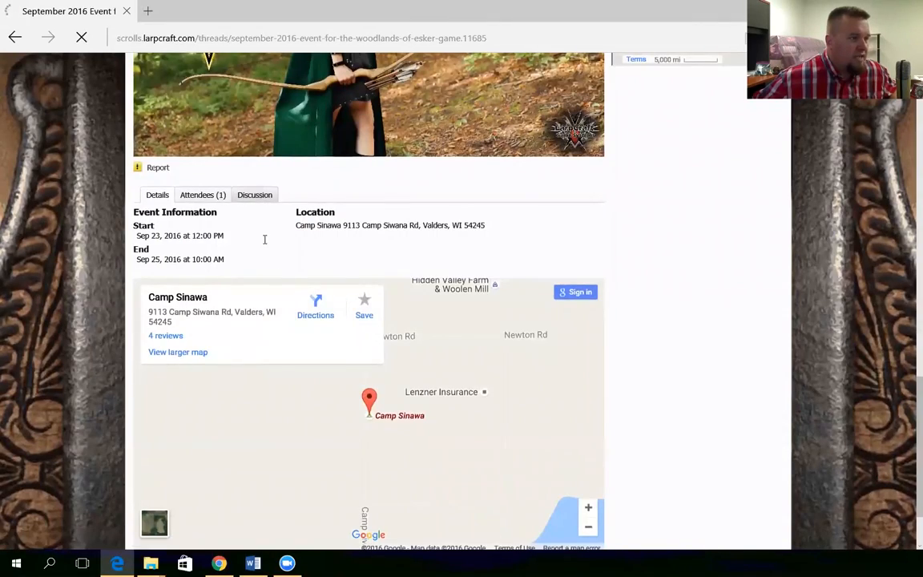
{"action": "scroll", "coordinate": [264, 239], "scroll_direction": "down", "scroll_amount": 15}
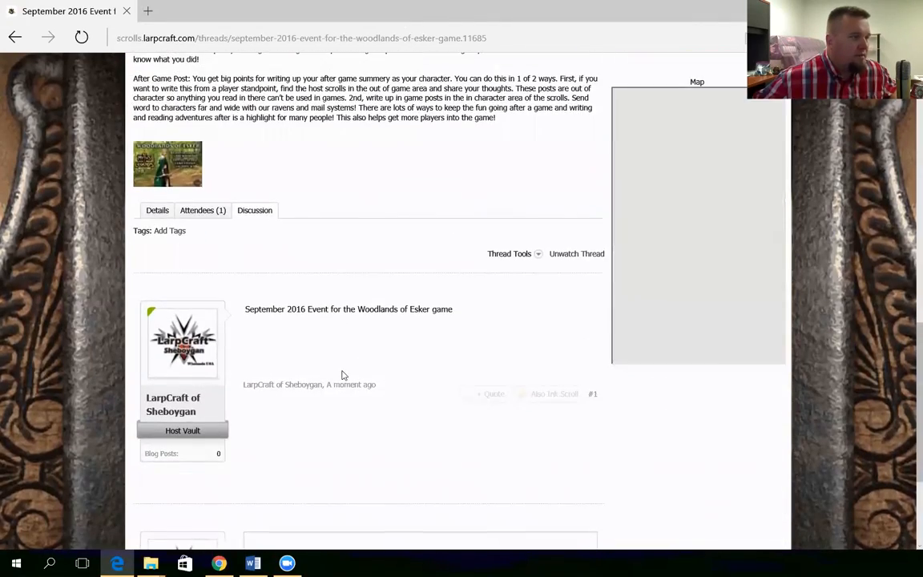
{"action": "scroll", "coordinate": [357, 398], "scroll_direction": "down", "scroll_amount": 2}
{"action": "left_click", "coordinate": [290, 422]}
{"action": "scroll", "coordinate": [332, 418], "scroll_direction": "up", "scroll_amount": 1}
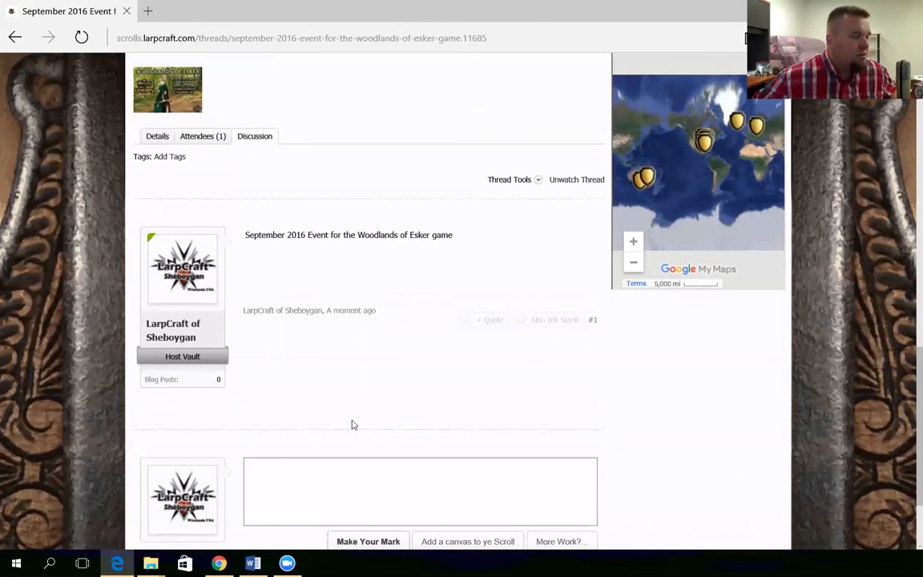
{"action": "scroll", "coordinate": [351, 424], "scroll_direction": "up", "scroll_amount": 10}
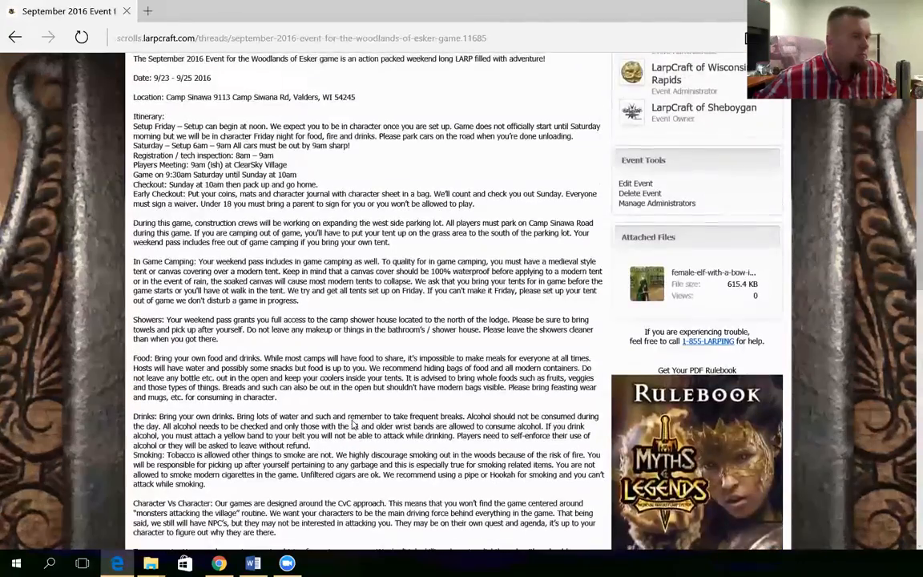
{"action": "scroll", "coordinate": [353, 425], "scroll_direction": "up", "scroll_amount": 2}
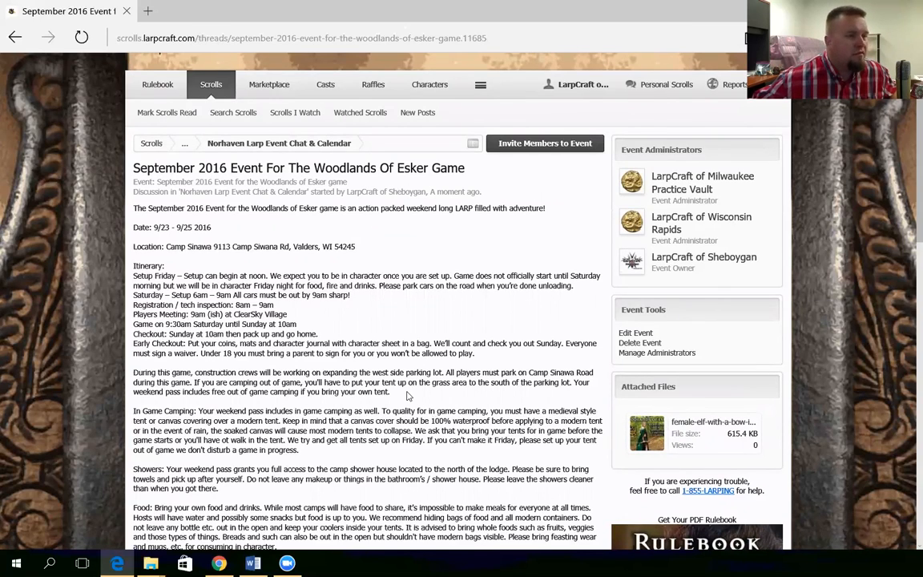
{"action": "scroll", "coordinate": [407, 396], "scroll_direction": "down", "scroll_amount": 15}
{"action": "scroll", "coordinate": [407, 396], "scroll_direction": "up", "scroll_amount": 12}
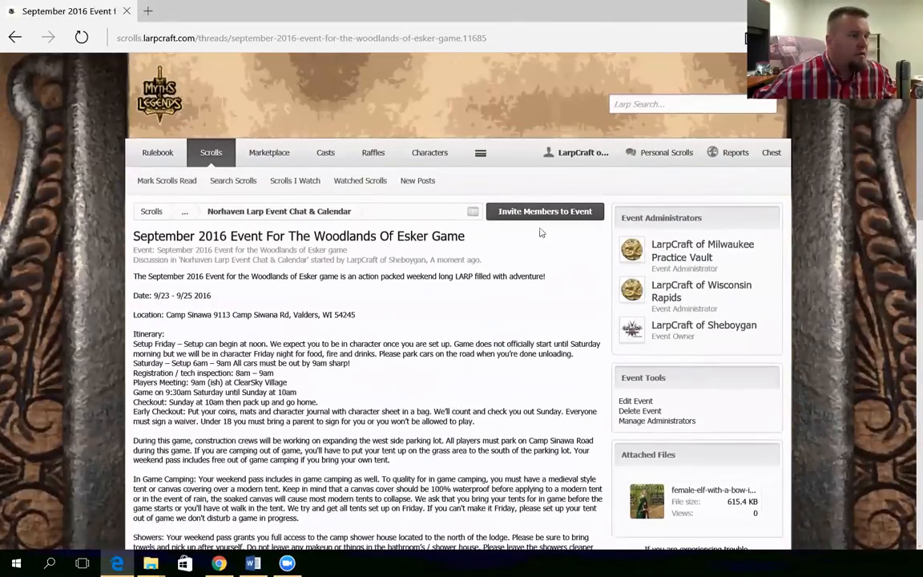
Invite a member, found by name search, to the Woodlands of Esker event, then return to its details
{"action": "left_click", "coordinate": [540, 210]}
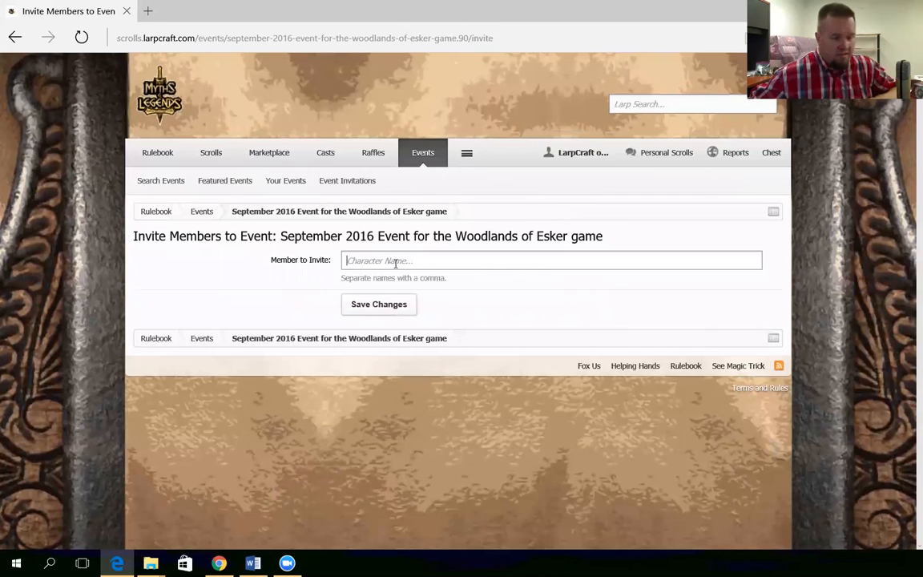
{"action": "type", "text": "a"}
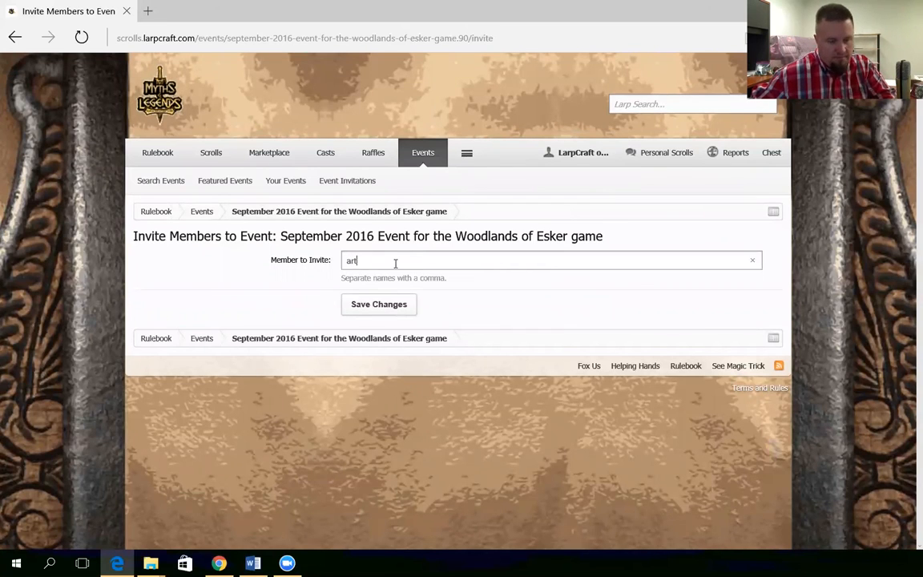
{"action": "type", "text": "rt"}
{"action": "left_click", "coordinate": [376, 303]}
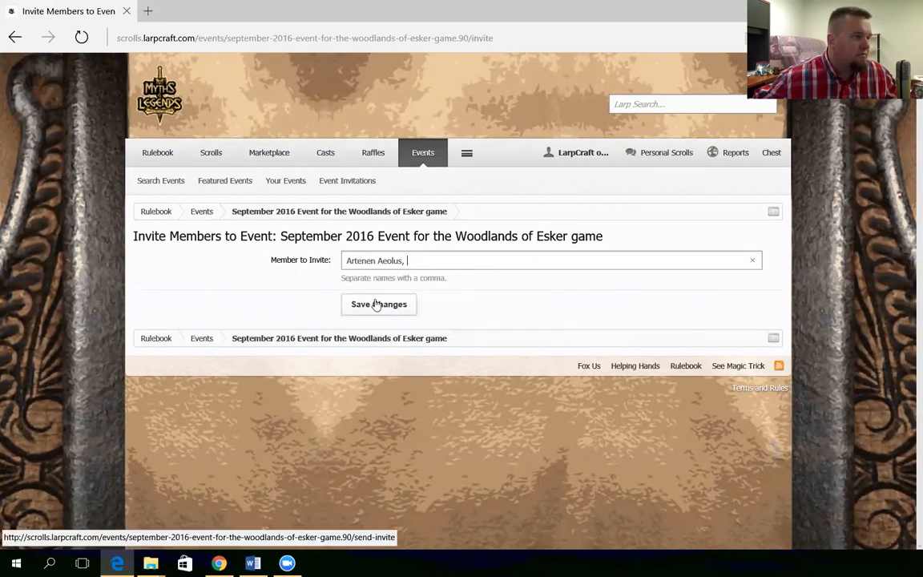
{"action": "left_click", "coordinate": [368, 305]}
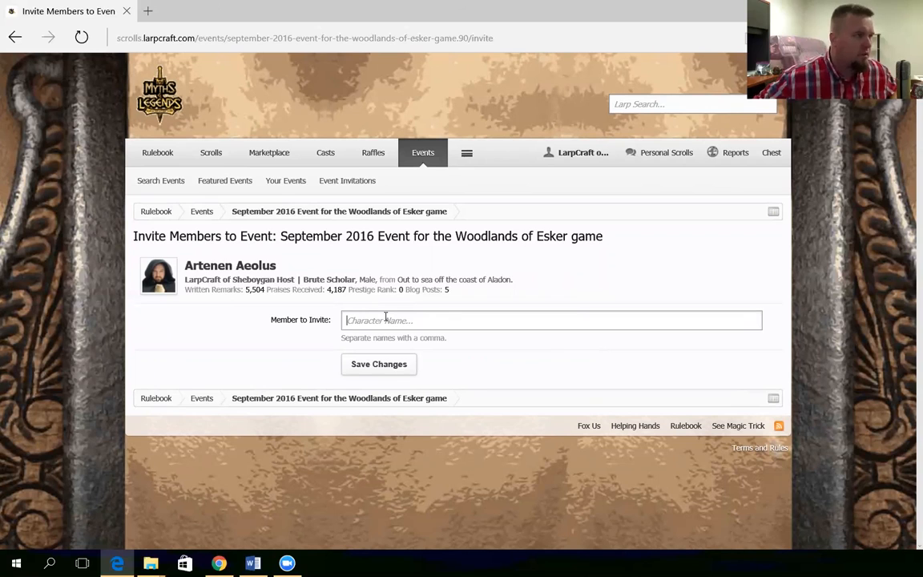
{"action": "left_click", "coordinate": [376, 211]}
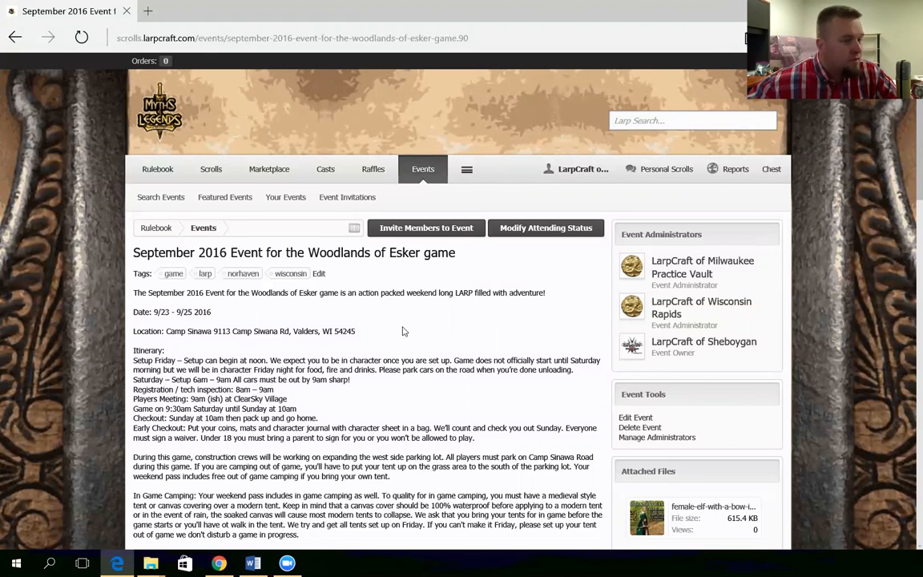
On the Seller Dashboard, enter the seller's PayPal e-mail, mark the gateway active, and save
{"action": "left_click", "coordinate": [267, 175]}
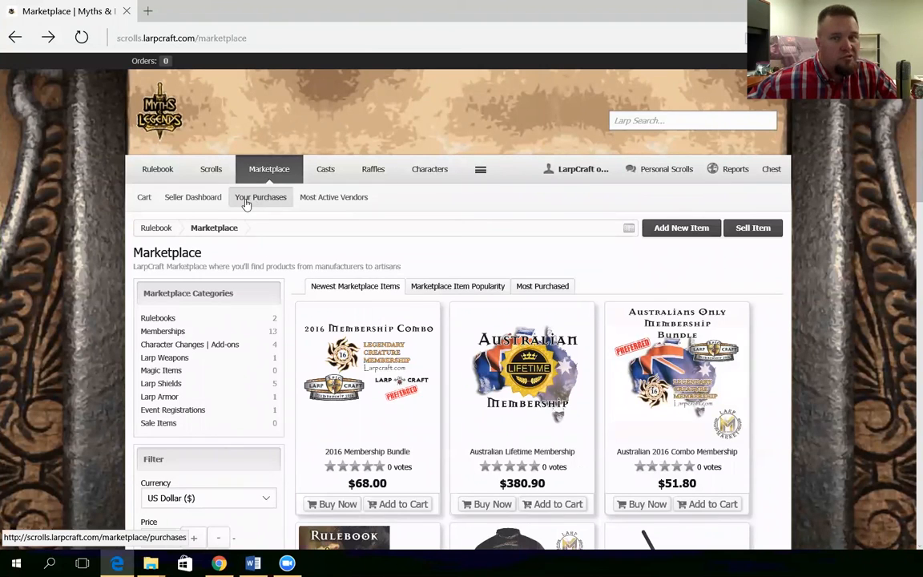
{"action": "left_click", "coordinate": [181, 200]}
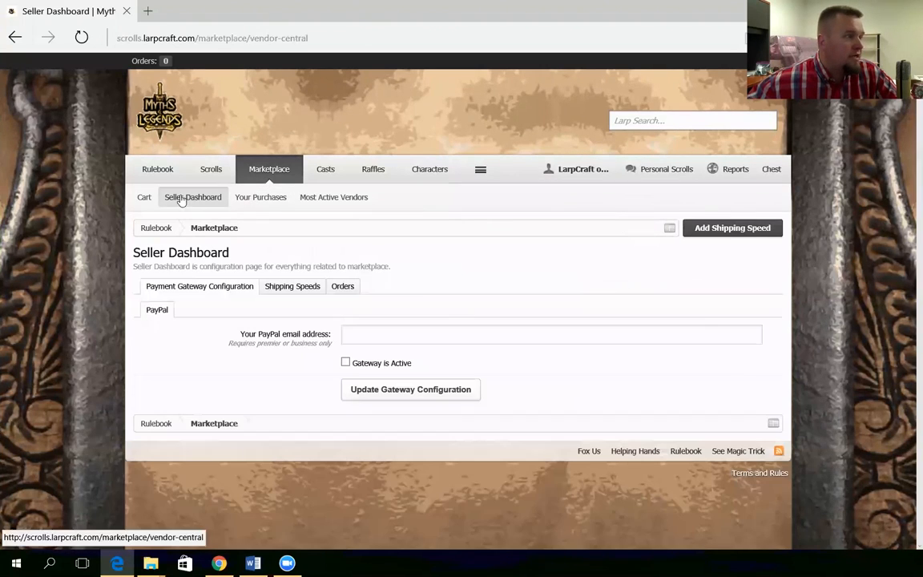
{"action": "left_click", "coordinate": [375, 338]}
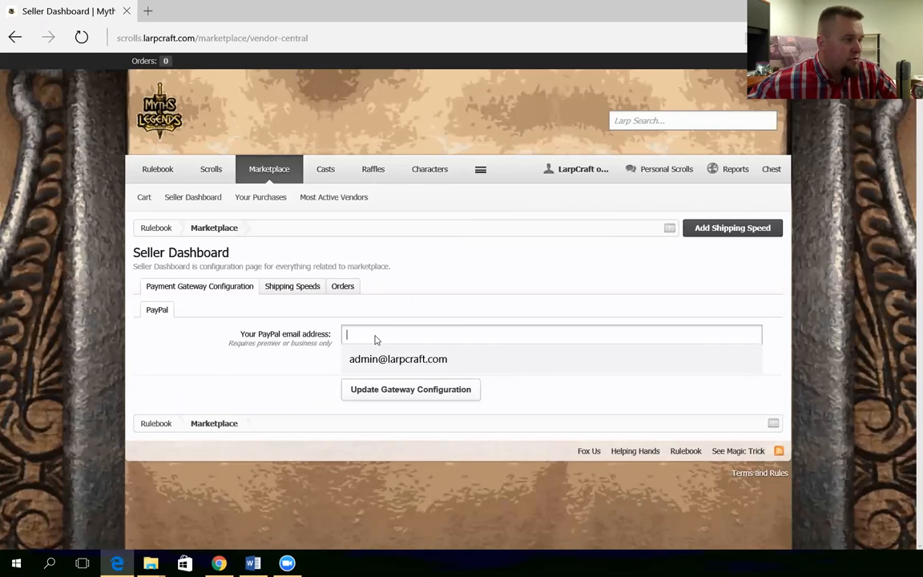
{"action": "left_click", "coordinate": [379, 361]}
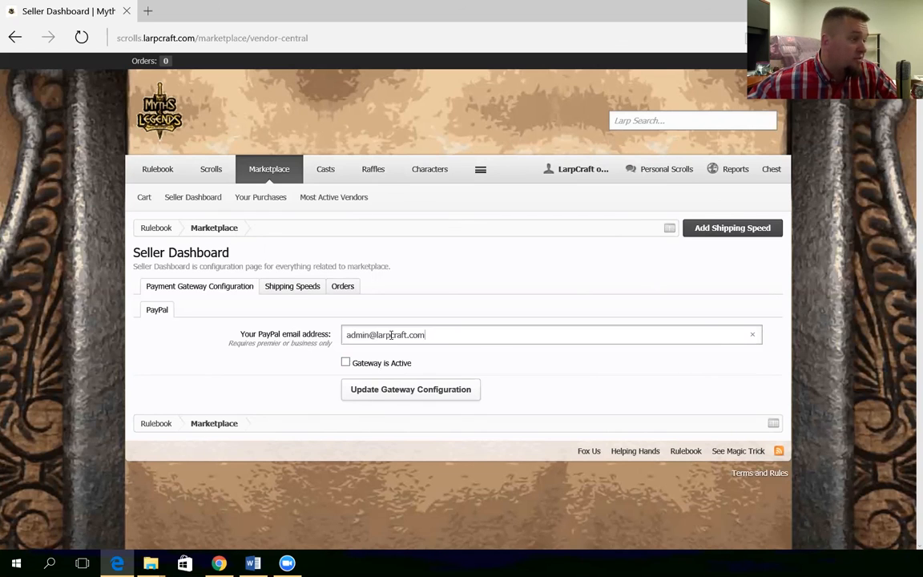
{"action": "left_click", "coordinate": [345, 364]}
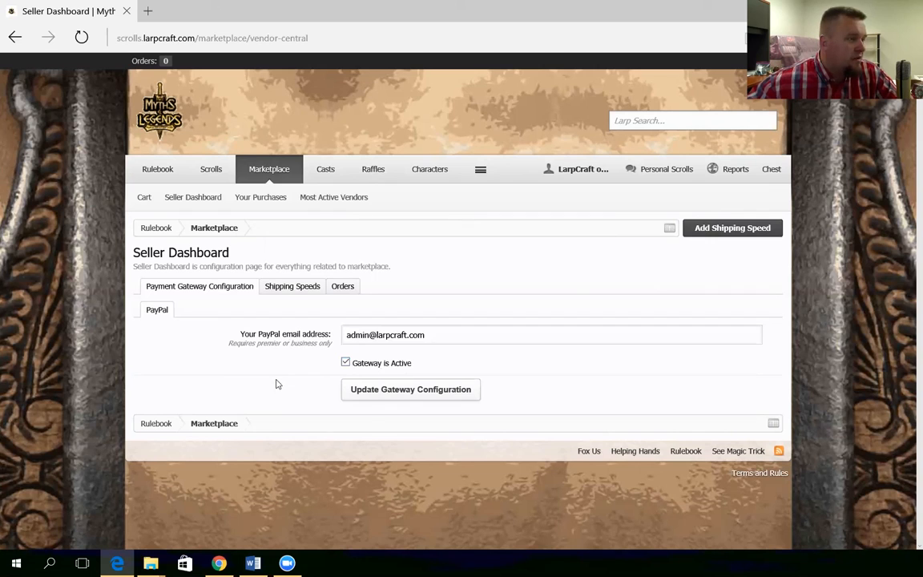
{"action": "left_click", "coordinate": [376, 396]}
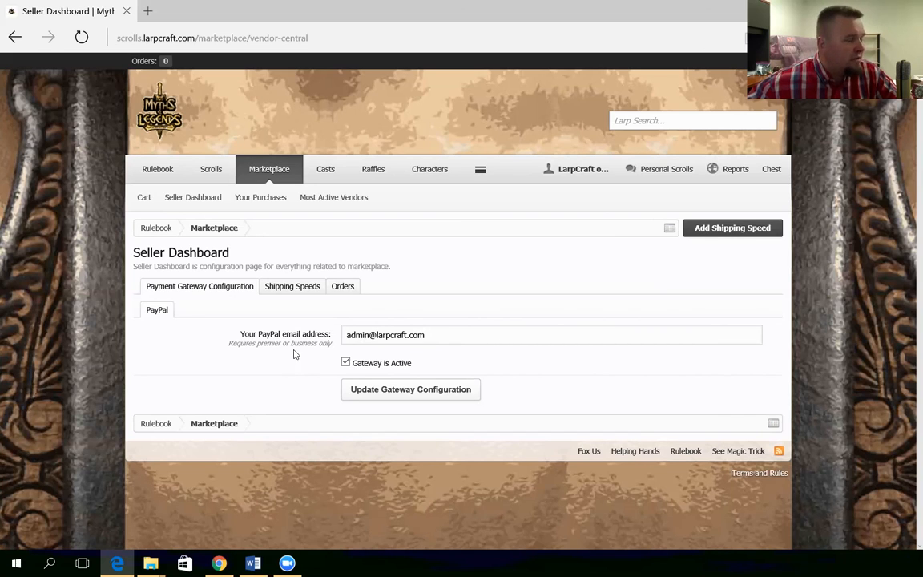
Start a new shipping speed titled 'Online' with cost 0.00
{"action": "left_click", "coordinate": [296, 290]}
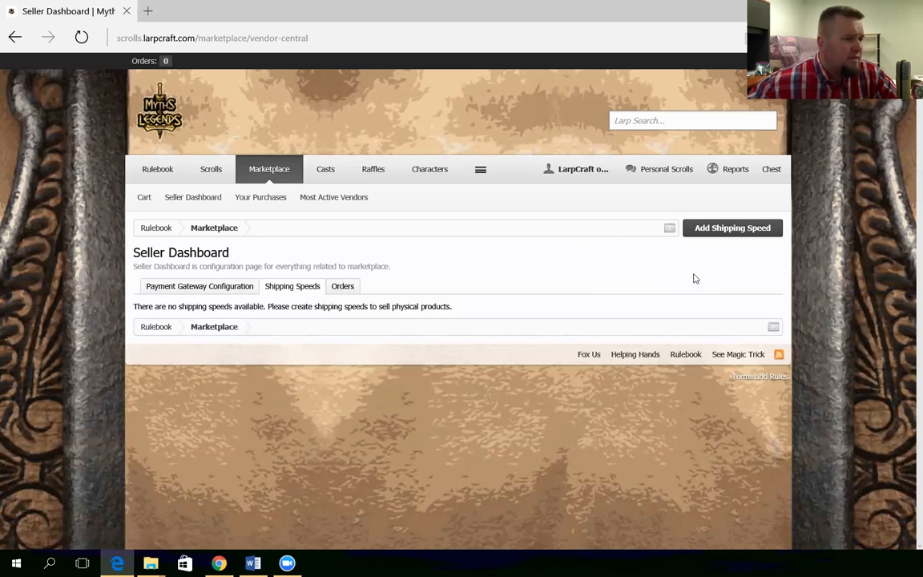
{"action": "left_click", "coordinate": [705, 228]}
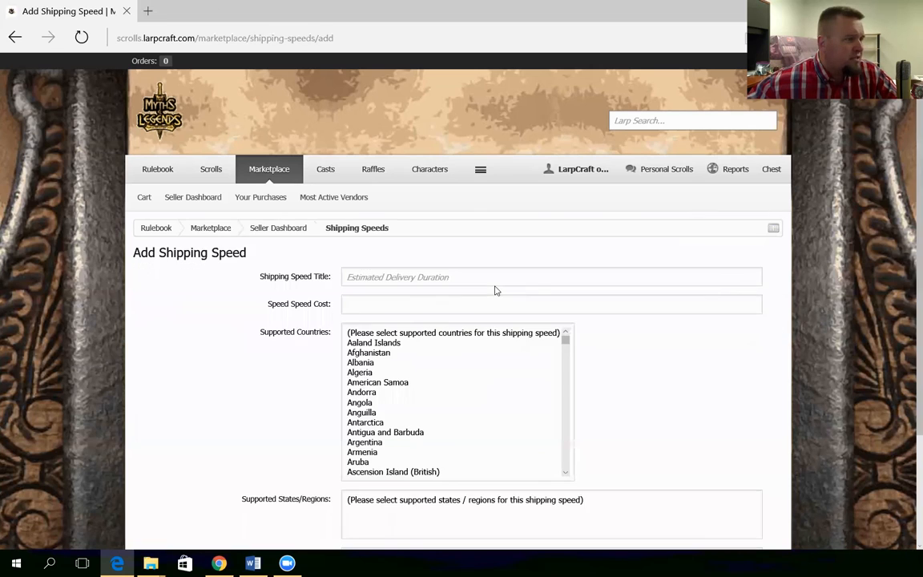
{"action": "left_click", "coordinate": [388, 274]}
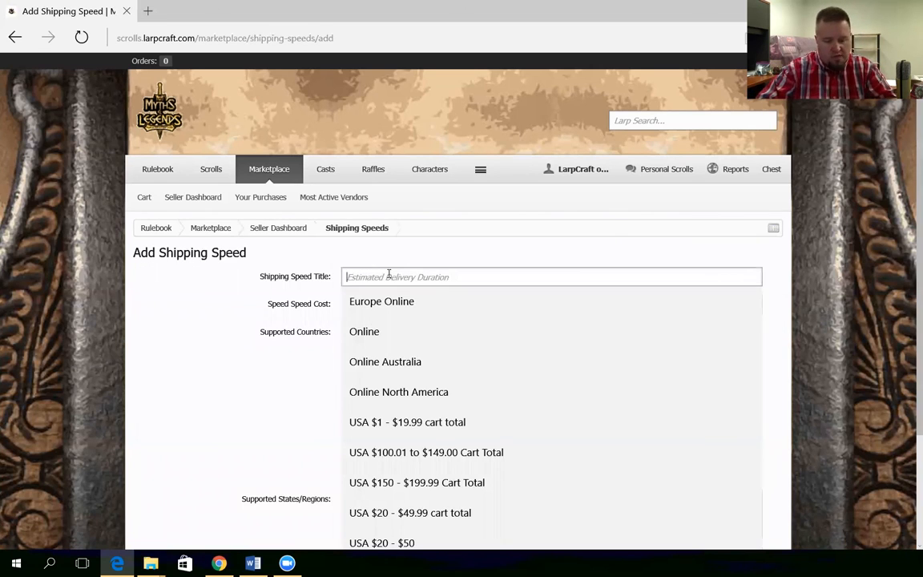
{"action": "type", "text": "Online"}
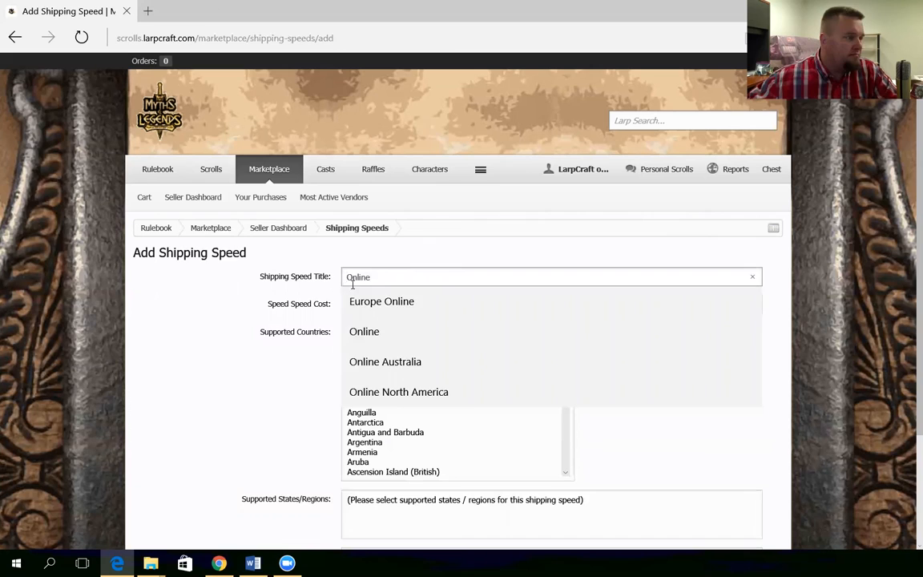
{"action": "left_click", "coordinate": [303, 309]}
{"action": "left_click", "coordinate": [382, 309]}
{"action": "type", "text": "0.00"}
{"action": "left_click", "coordinate": [360, 328]}
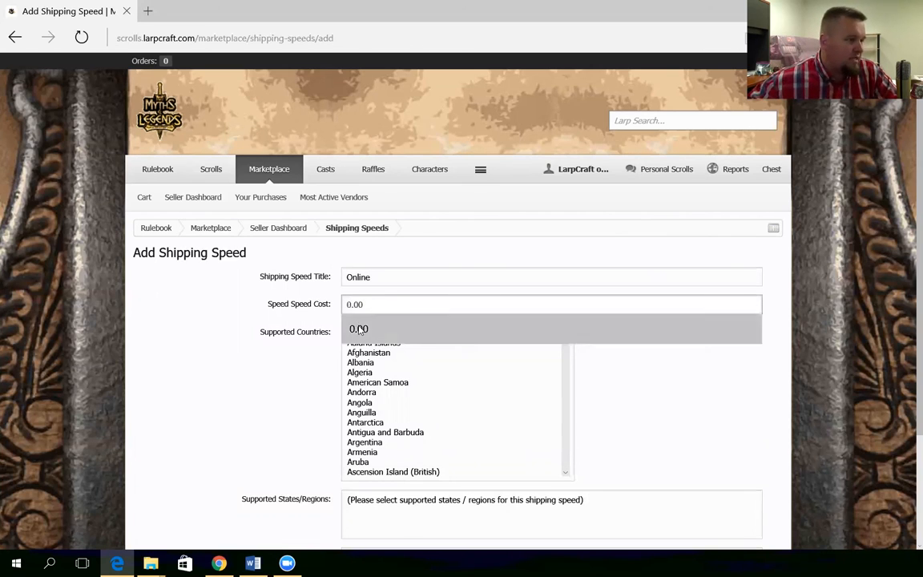
Cover the United States, selecting every state from Alabama through Wyoming
{"action": "left_click_drag", "start_coordinate": [565, 344], "coordinate": [561, 464]}
{"action": "left_click", "coordinate": [384, 333]}
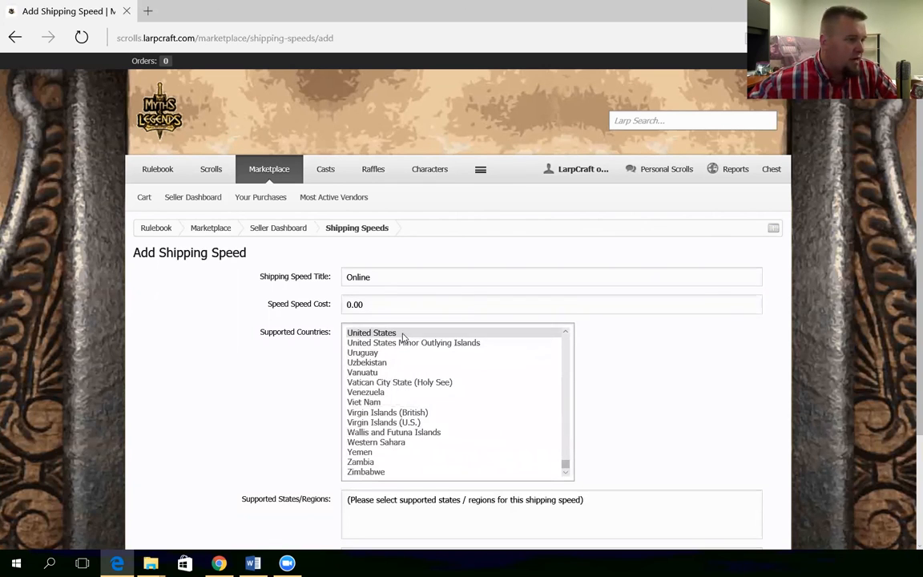
{"action": "scroll", "coordinate": [279, 423], "scroll_direction": "down", "scroll_amount": 1}
{"action": "scroll", "coordinate": [279, 423], "scroll_direction": "down", "scroll_amount": 1}
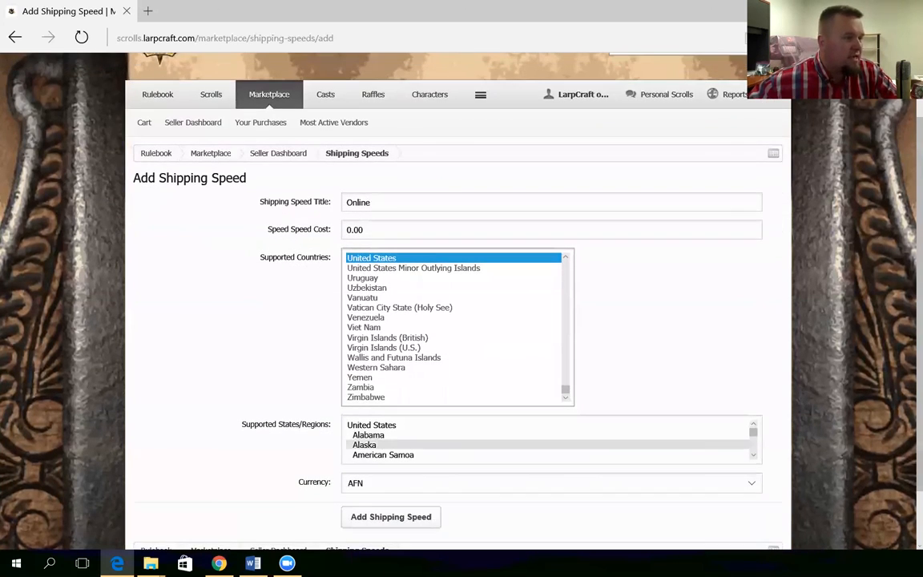
{"action": "left_click", "coordinate": [379, 438]}
{"action": "key", "text": "ctrl+a"}
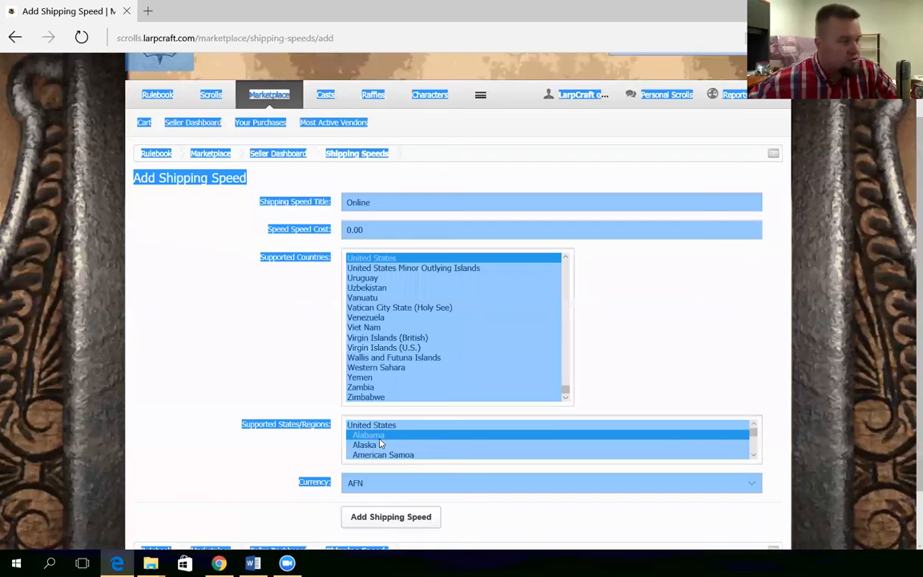
{"action": "left_click", "coordinate": [400, 435]}
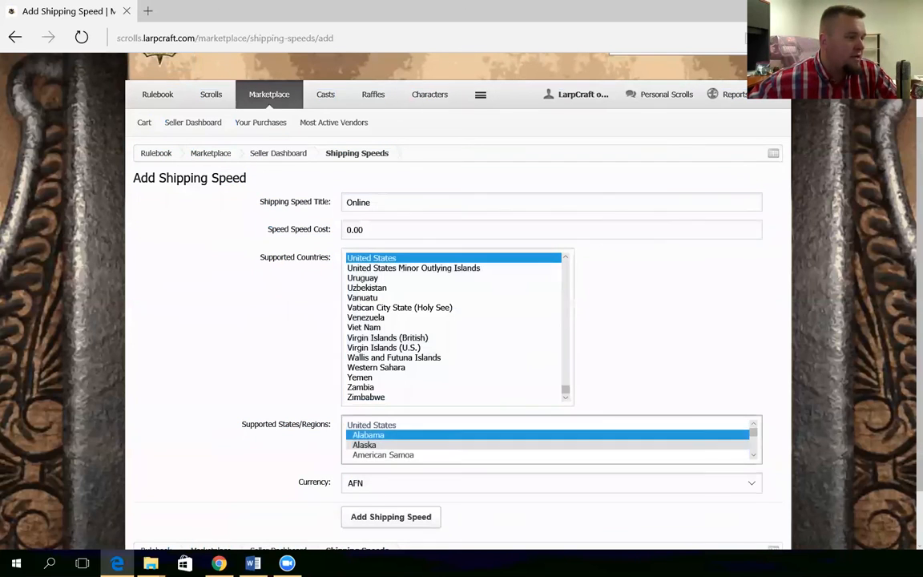
{"action": "key", "text": "ctrl+a"}
{"action": "left_click", "coordinate": [373, 439]}
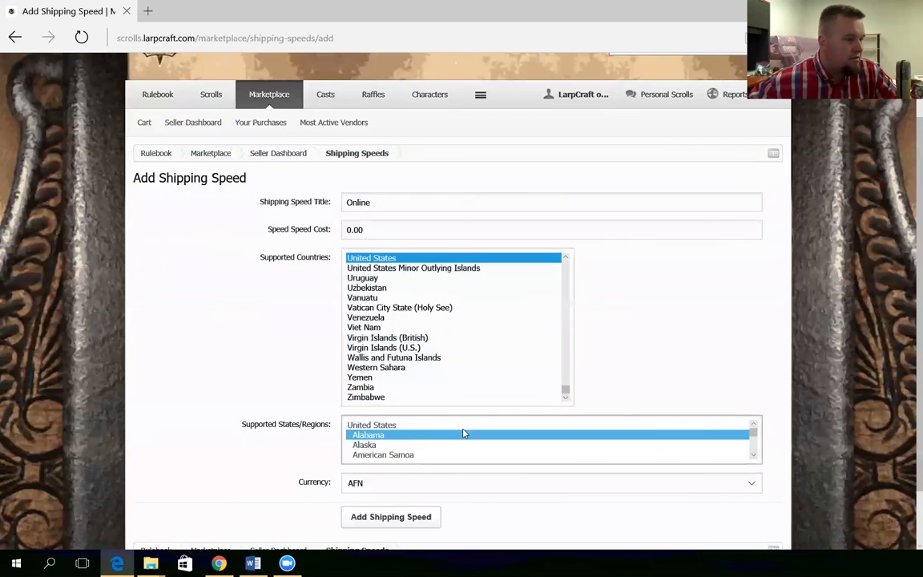
{"action": "scroll", "coordinate": [480, 432], "scroll_direction": "down", "scroll_amount": 2}
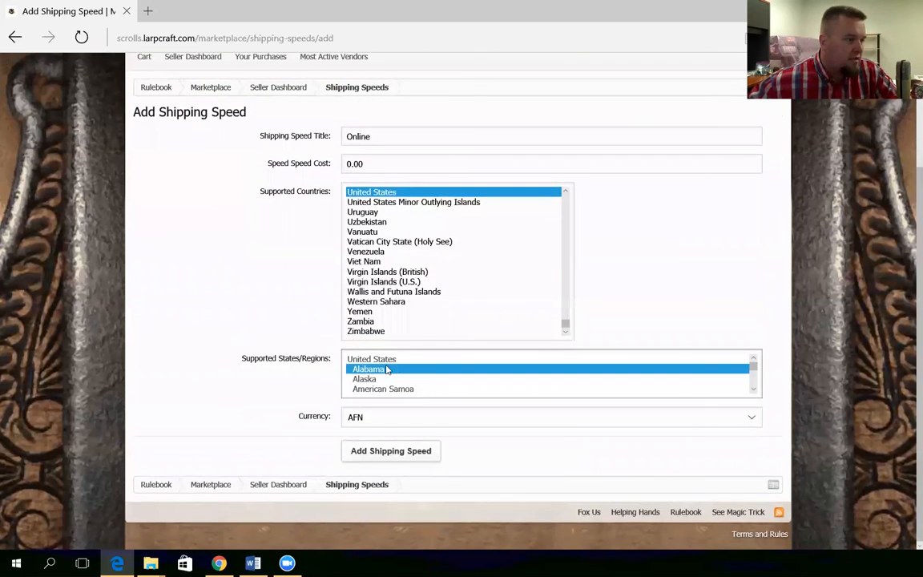
{"action": "scroll", "coordinate": [551, 373], "scroll_direction": "down", "scroll_amount": 15}
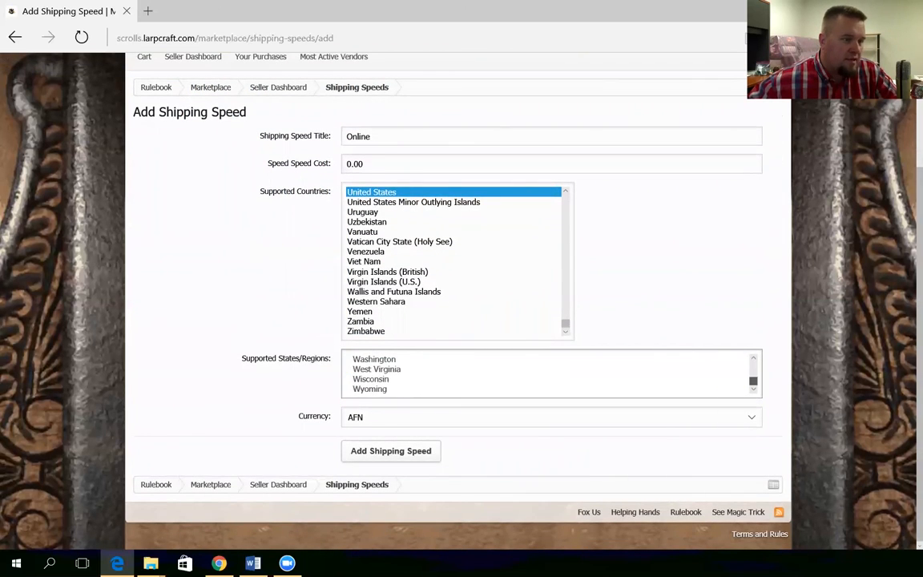
{"action": "left_click", "coordinate": [382, 391], "text": "shift"}
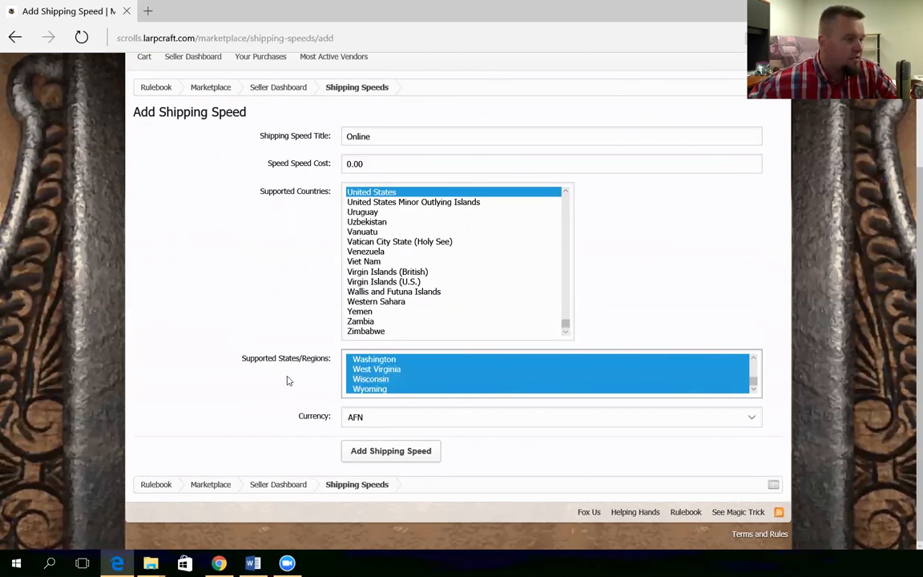
Set the currency to USD and add the Online shipping speed
{"action": "left_click", "coordinate": [383, 420]}
{"action": "scroll", "coordinate": [384, 309], "scroll_direction": "down", "scroll_amount": 15}
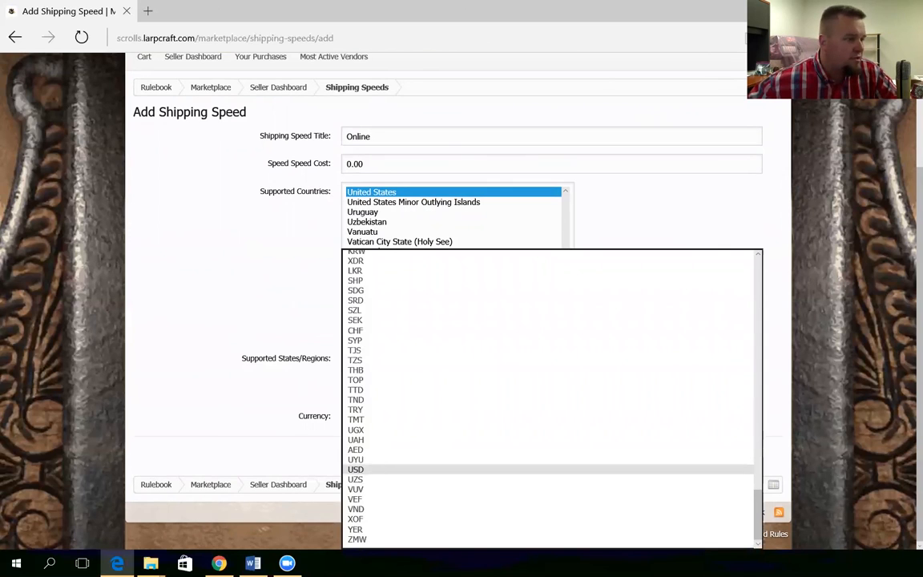
{"action": "left_click", "coordinate": [356, 469]}
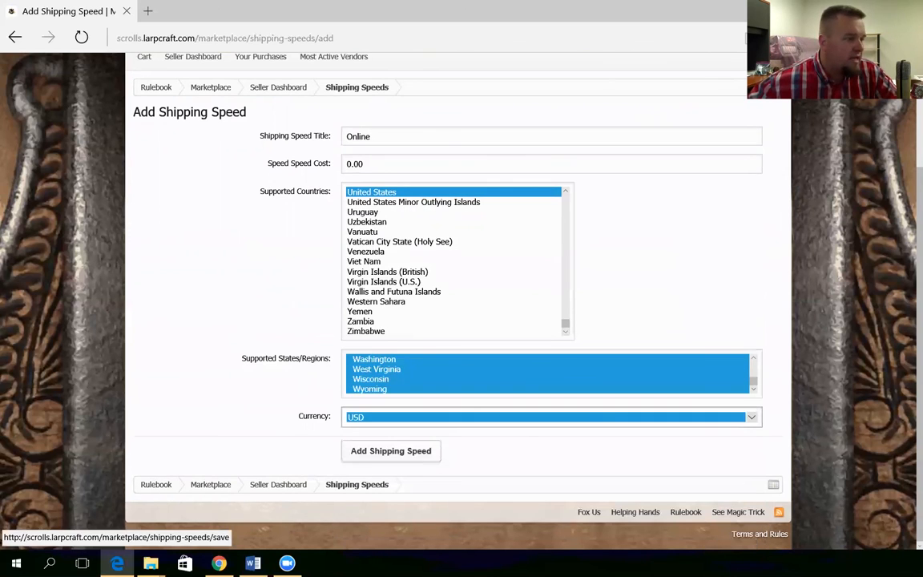
{"action": "left_click", "coordinate": [376, 451]}
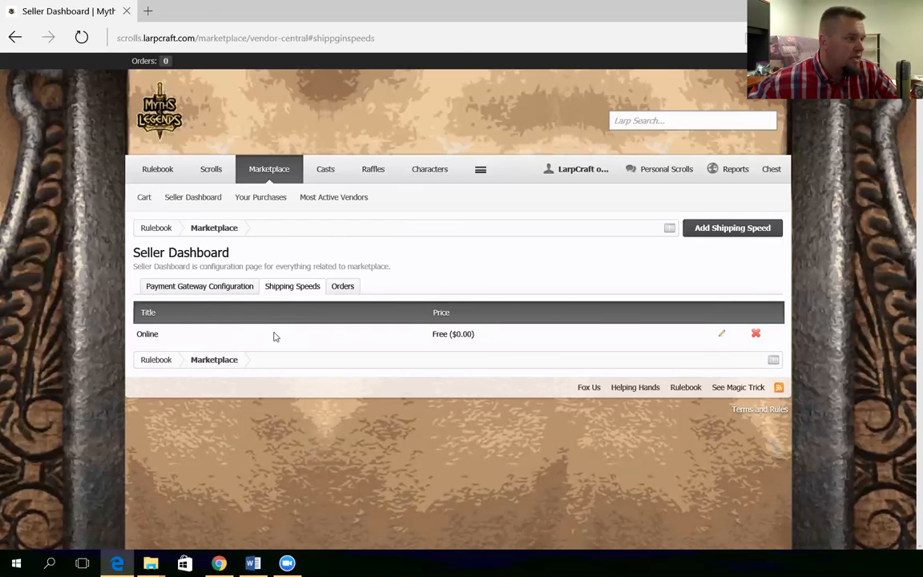
Review the seller's Orders, Payment Gateway and Shipping Speeds tabs
{"action": "left_click", "coordinate": [344, 288]}
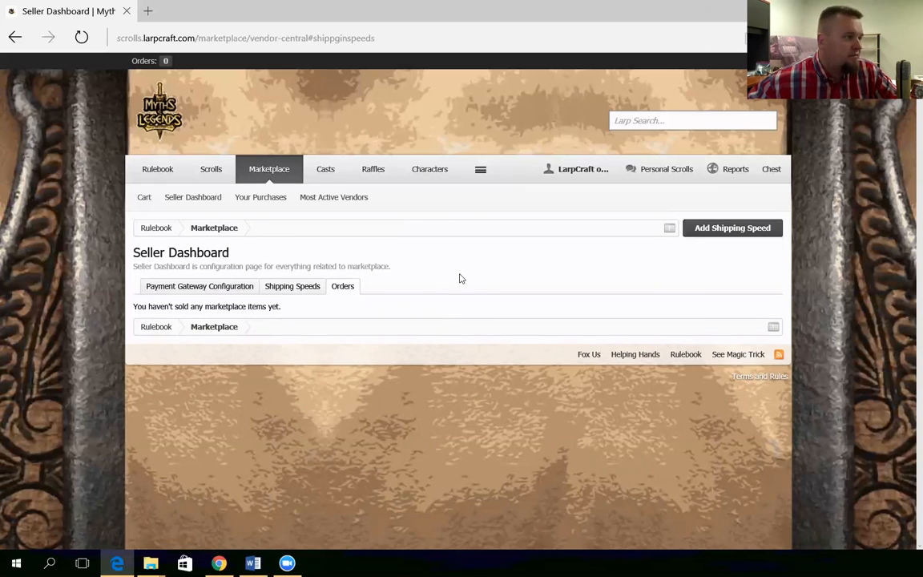
{"action": "left_click", "coordinate": [224, 287]}
{"action": "left_click", "coordinate": [288, 288]}
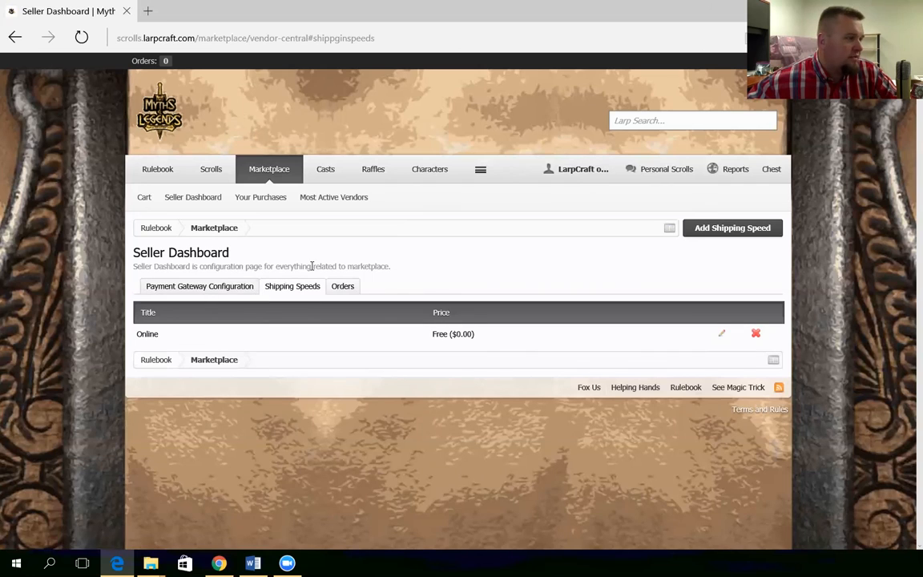
Open a blank Add New Item form under Marketplace › Event Registrations › Norhaven
{"action": "left_click", "coordinate": [266, 172]}
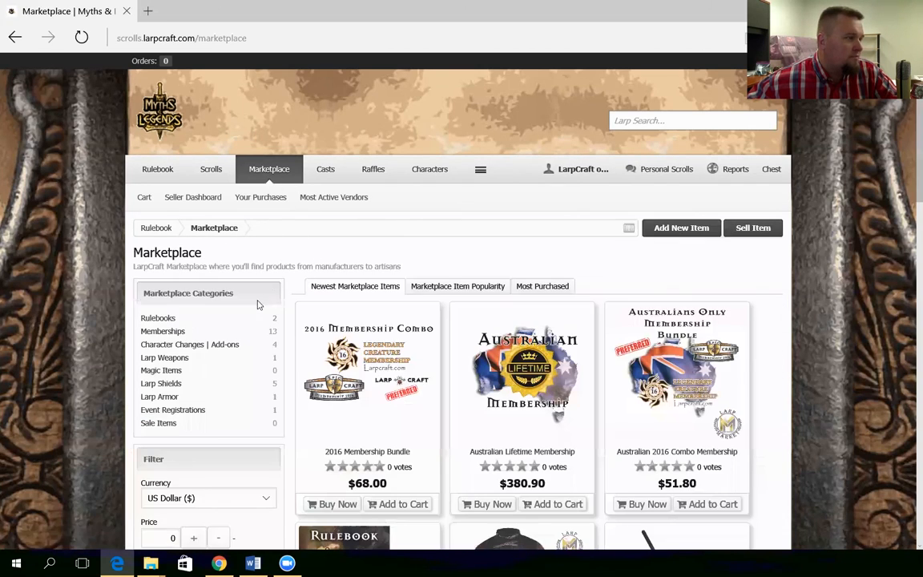
{"action": "left_click", "coordinate": [192, 413]}
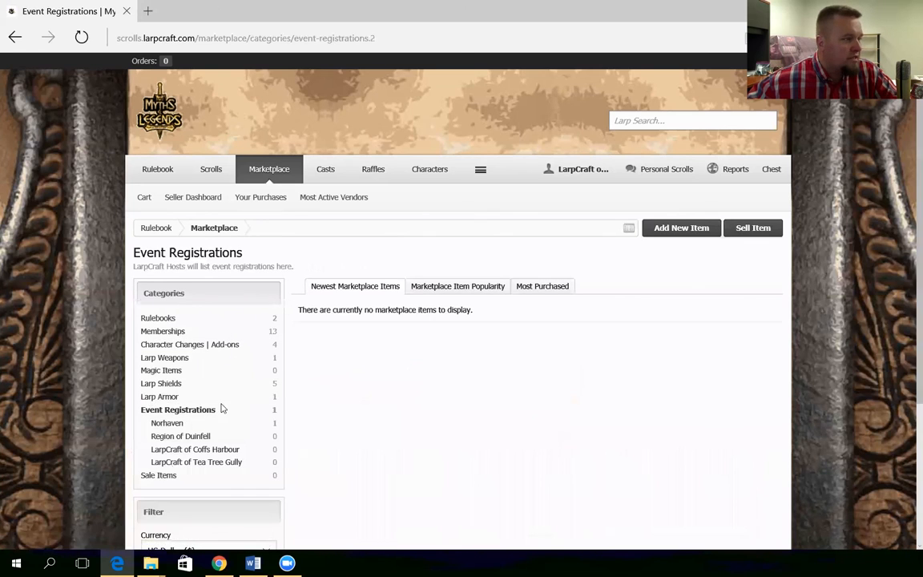
{"action": "left_click", "coordinate": [168, 423]}
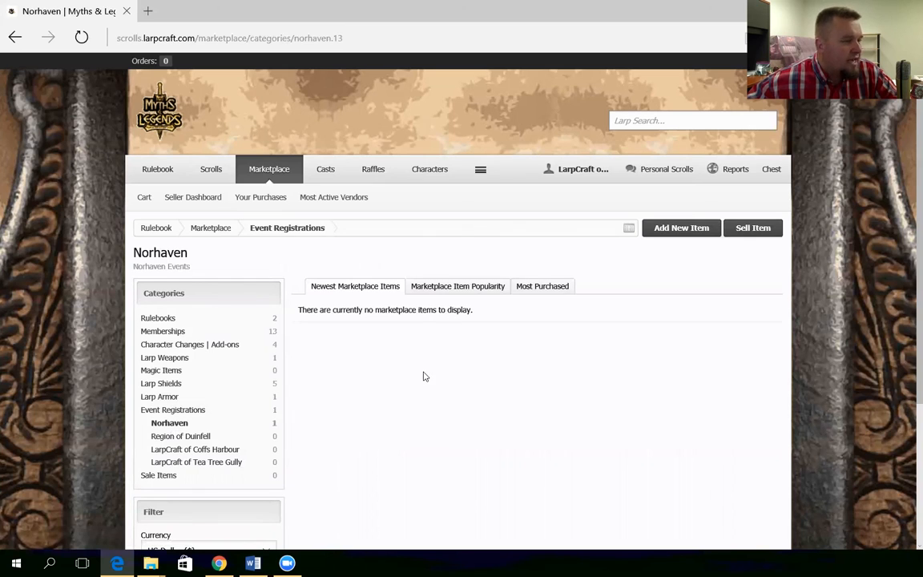
{"action": "left_click", "coordinate": [693, 236]}
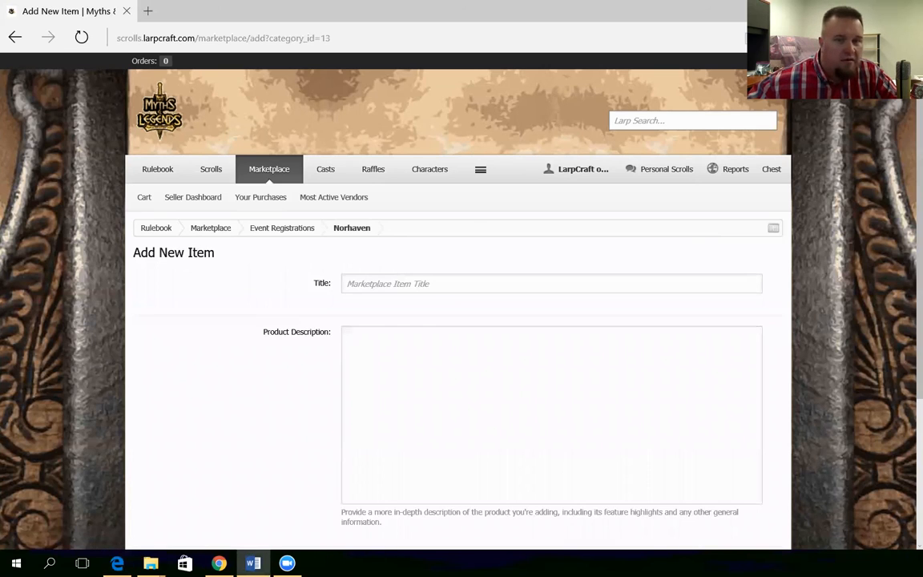
Paste the Woodlands of Esker title and enter 'Full weekend pass' as the description
{"action": "left_click", "coordinate": [396, 283]}
{"action": "type", "text": "September 2016 Event for the Woodlands of Esker game"}
{"action": "left_click", "coordinate": [440, 397]}
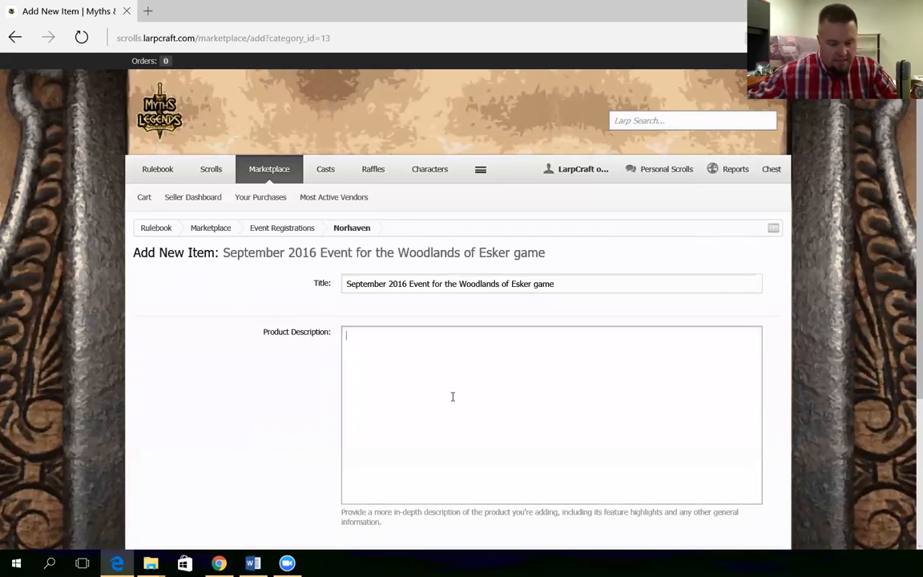
{"action": "type", "text": "Full "}
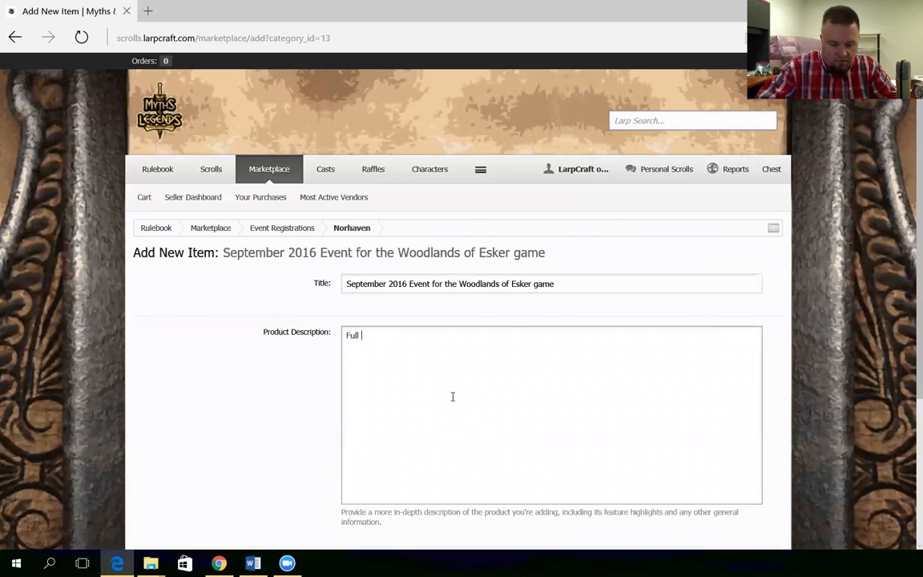
{"action": "type", "text": "weekend pass"}
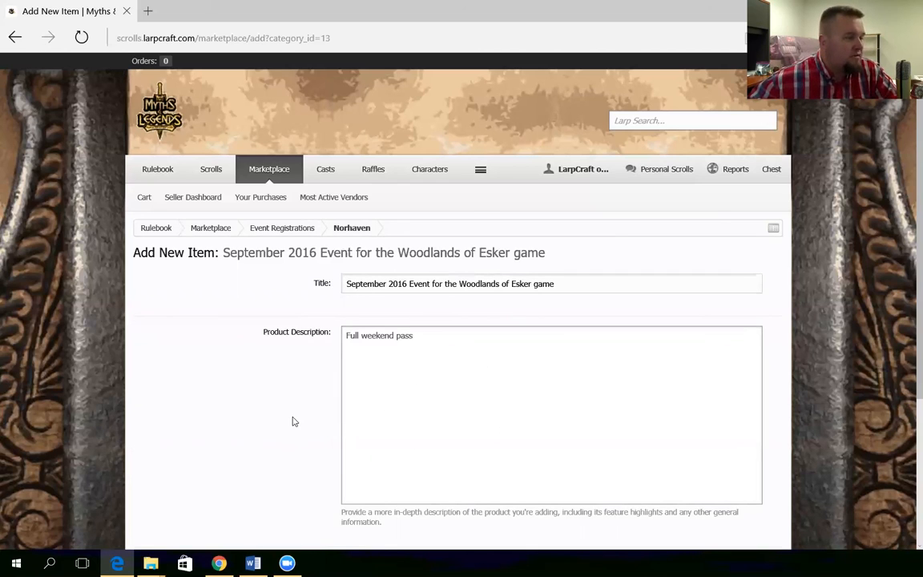
Keep the item as a Physical Product and bring up the image upload box
{"action": "scroll", "coordinate": [294, 421], "scroll_direction": "down", "scroll_amount": 3}
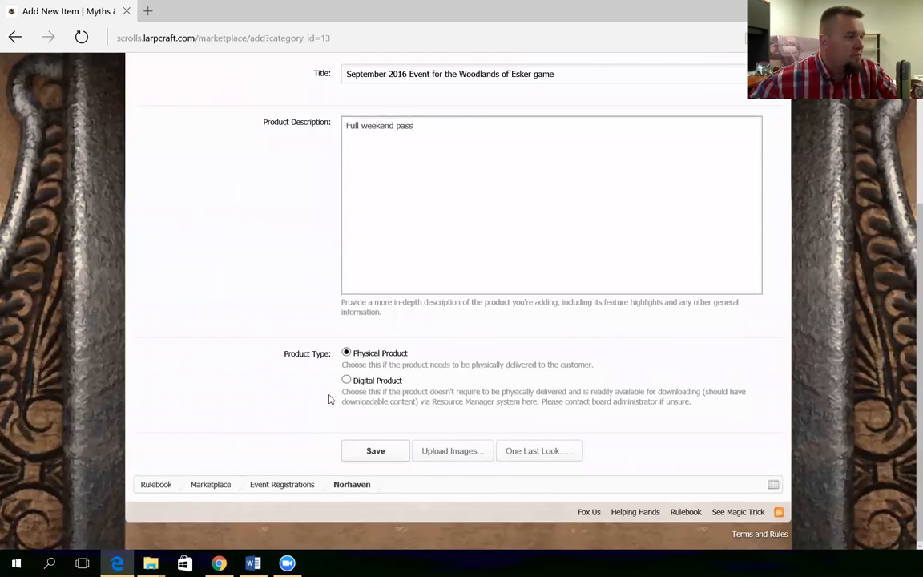
{"action": "left_click", "coordinate": [400, 357]}
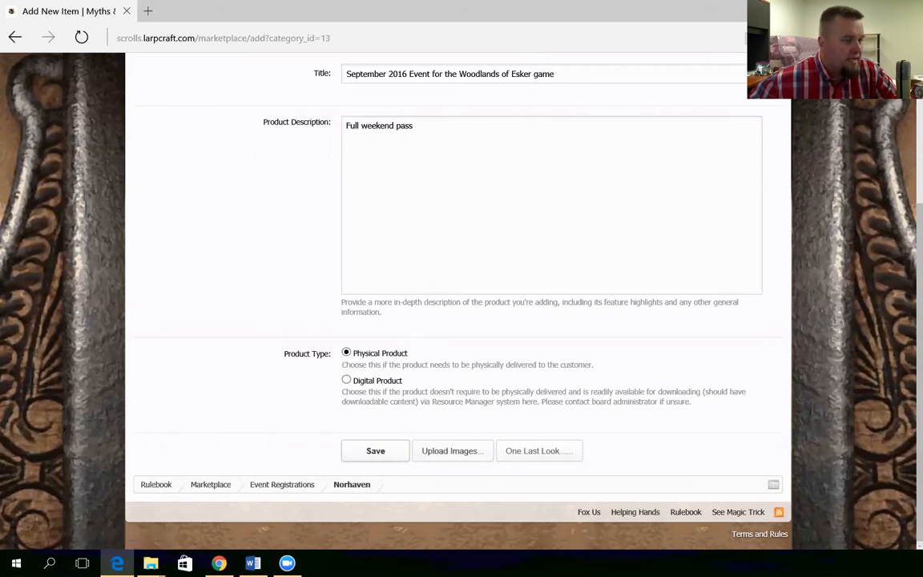
{"action": "left_click", "coordinate": [452, 450]}
Attach female-elf-with-a-bow-in-the-forest.jpg to the item and save it
{"action": "left_click", "coordinate": [373, 136]}
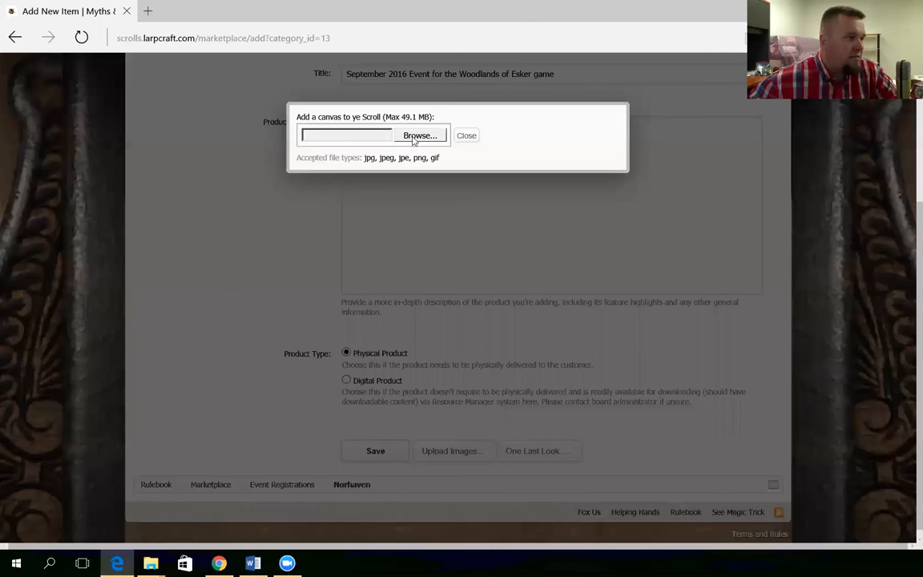
{"action": "scroll", "coordinate": [517, 102], "scroll_direction": "down", "scroll_amount": 5}
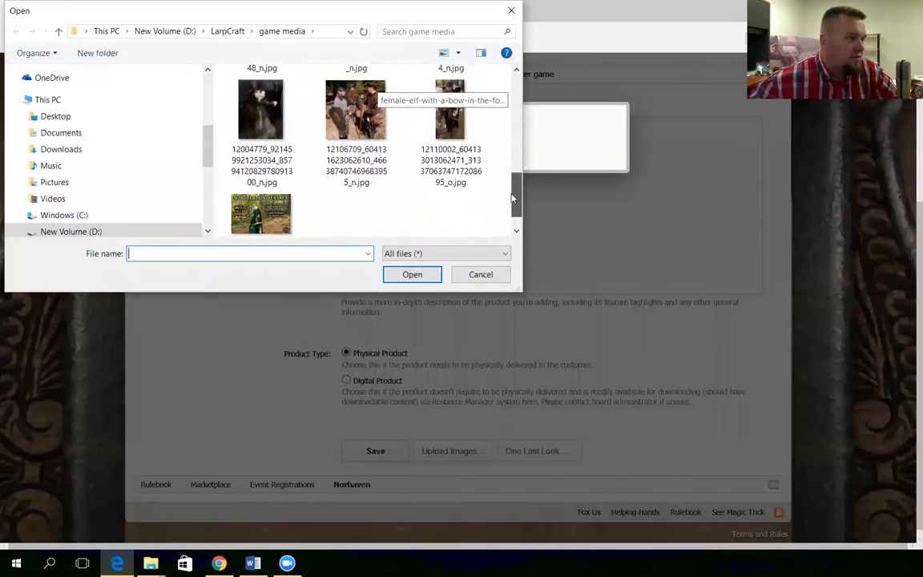
{"action": "left_click", "coordinate": [261, 193]}
{"action": "left_click", "coordinate": [387, 275]}
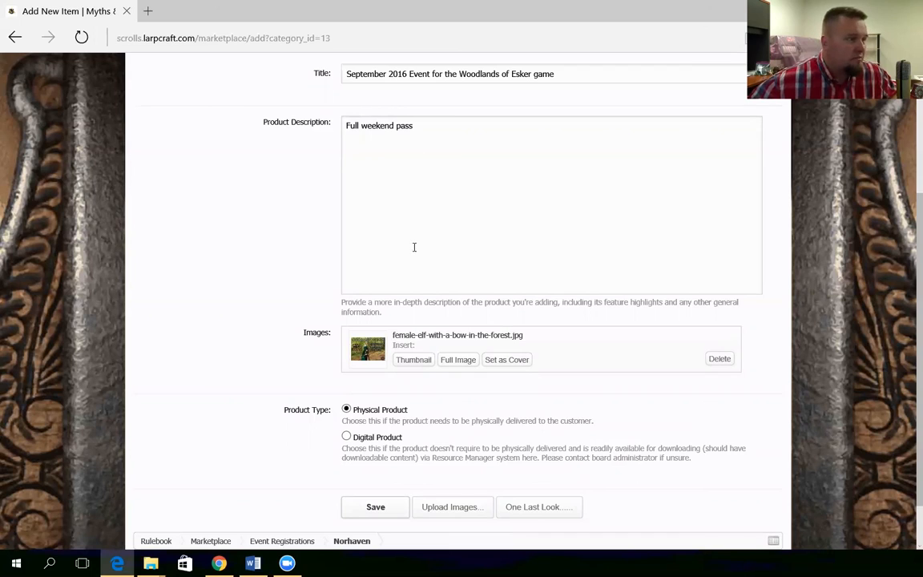
{"action": "left_click", "coordinate": [399, 164]}
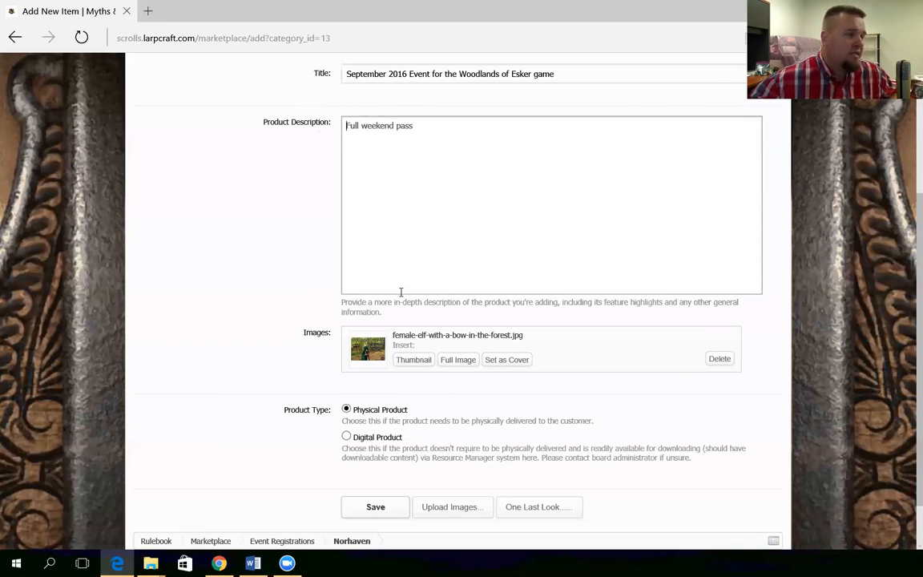
{"action": "left_click", "coordinate": [375, 506]}
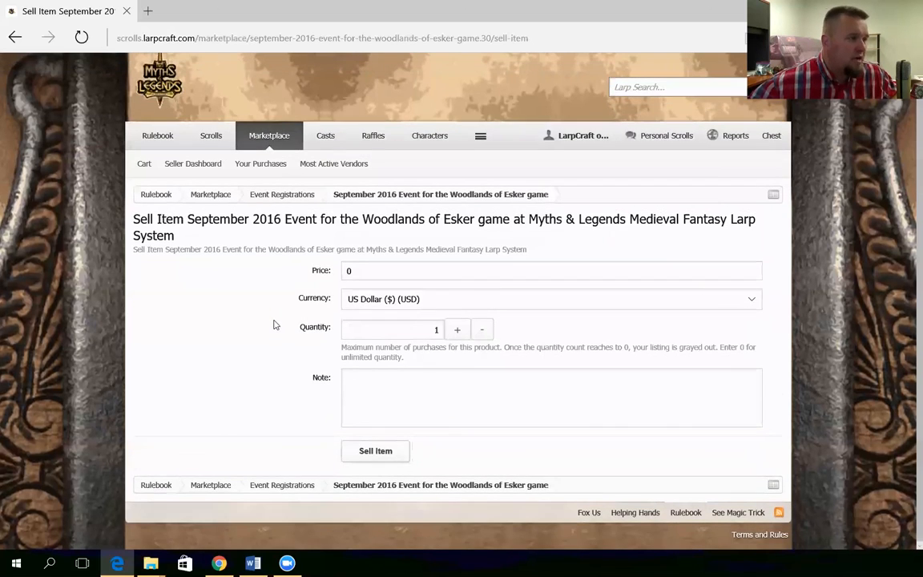
Set price 40.00 and quantity 200, leave the note empty, and sell the item
{"action": "left_click", "coordinate": [348, 271]}
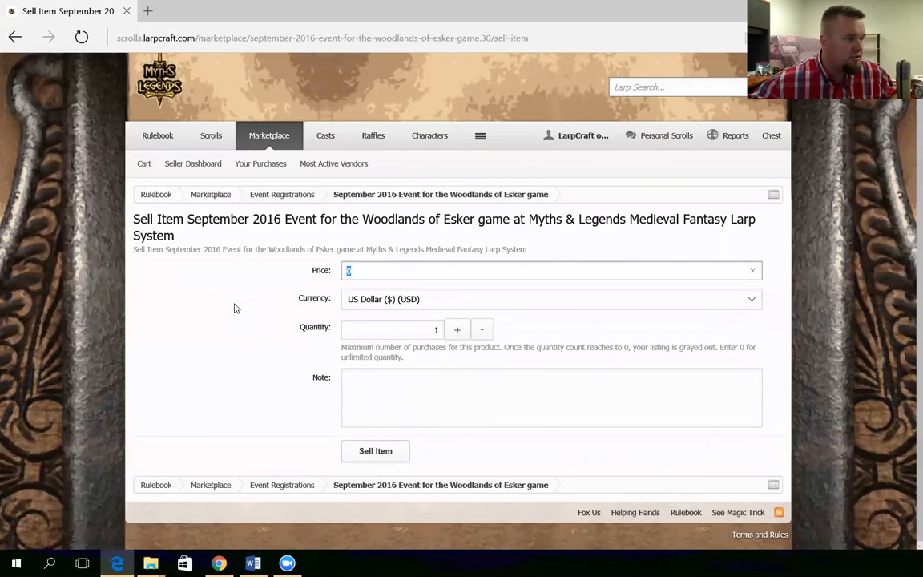
{"action": "type", "text": "40.00"}
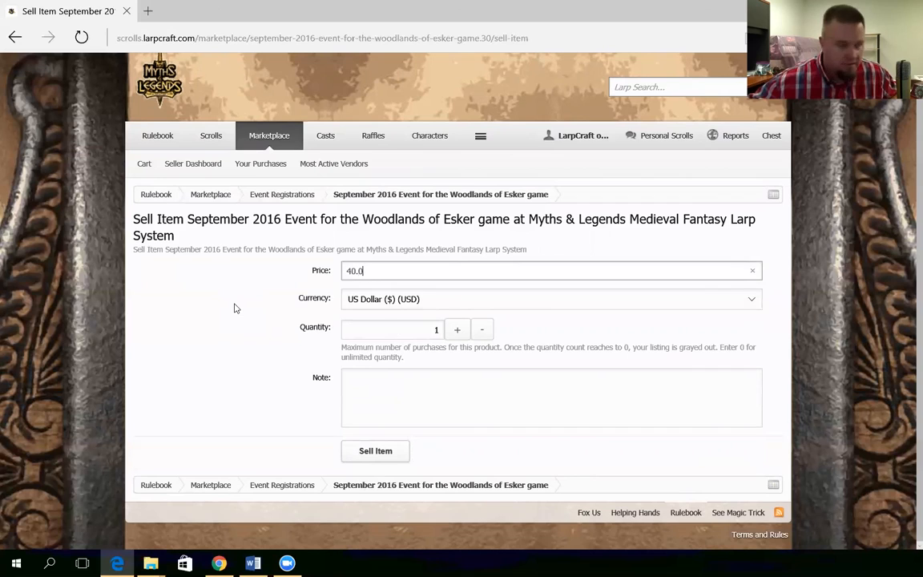
{"action": "left_click", "coordinate": [405, 332]}
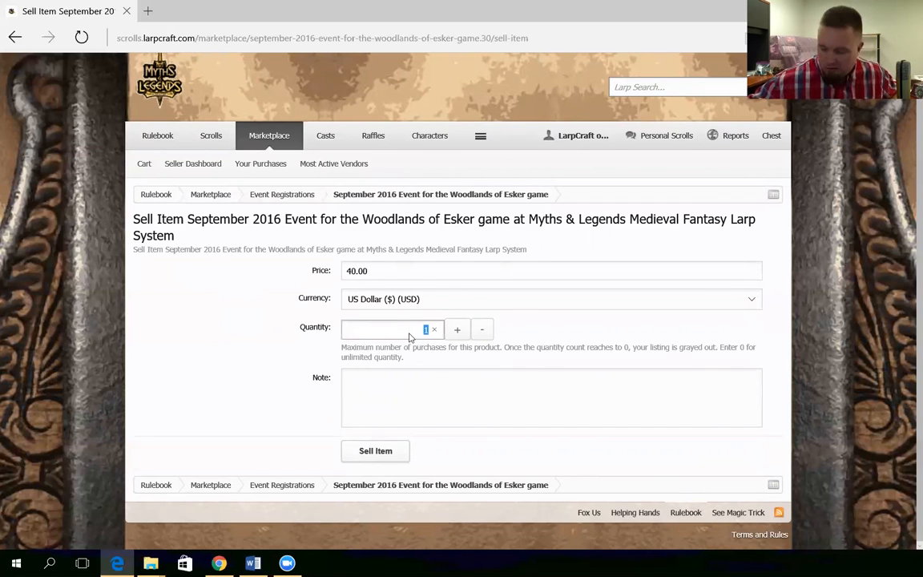
{"action": "type", "text": "200"}
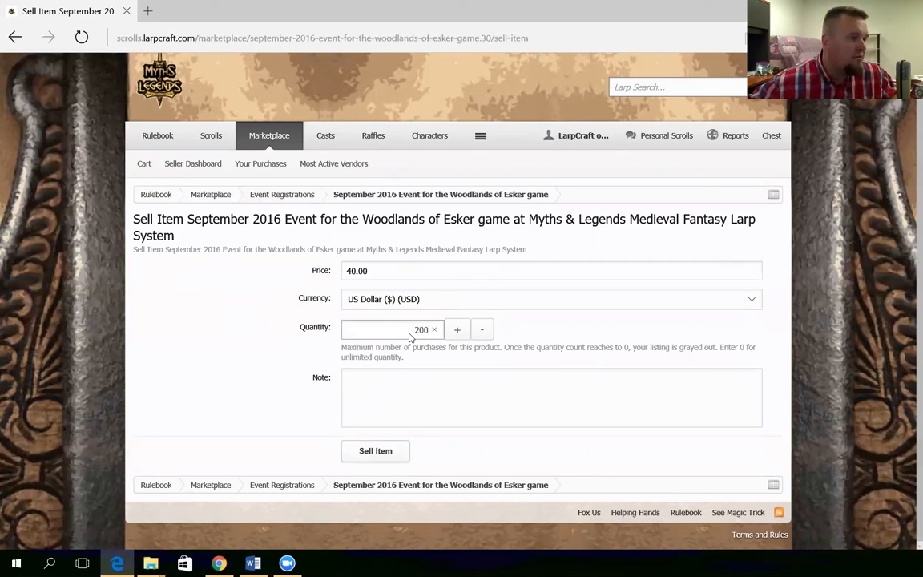
{"action": "left_click", "coordinate": [365, 401]}
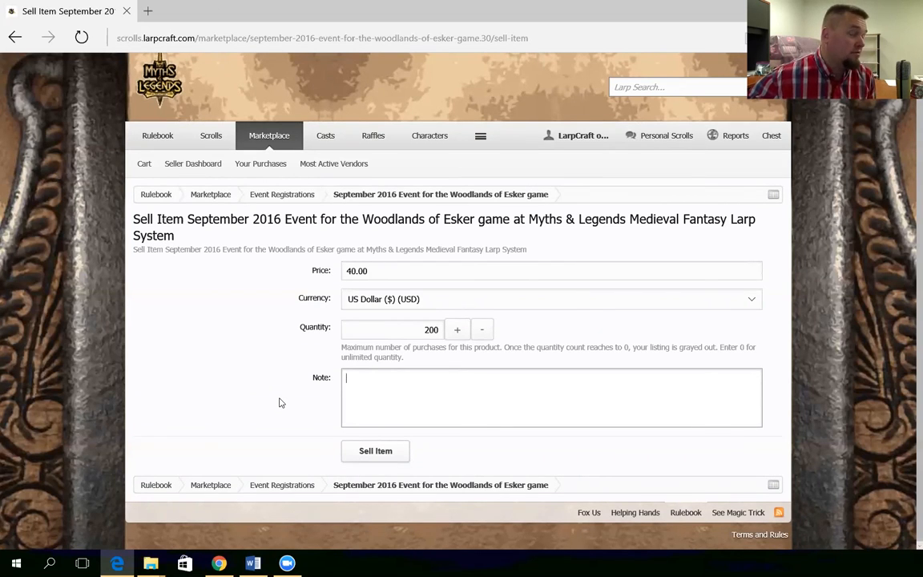
{"action": "left_click", "coordinate": [375, 450]}
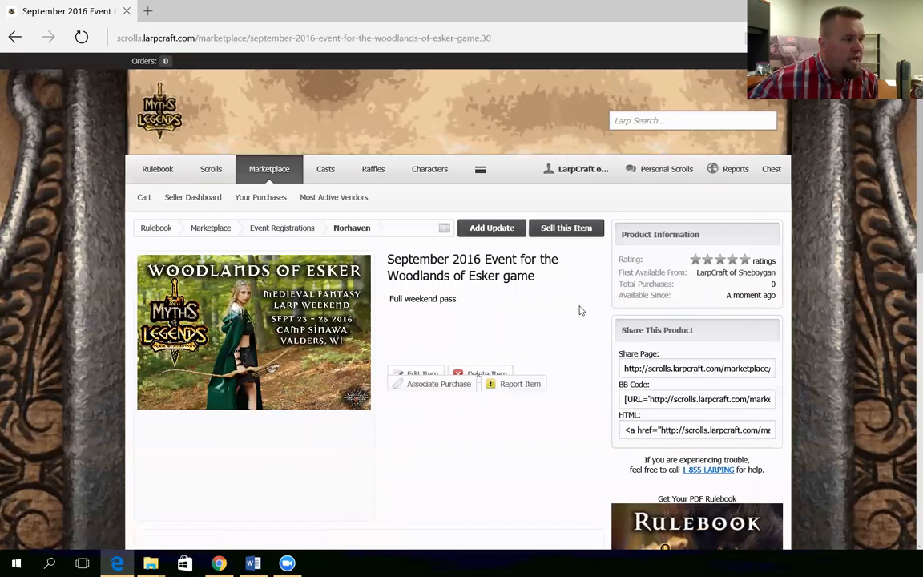
Review the new listing and select the product page's address
{"action": "scroll", "coordinate": [581, 310], "scroll_direction": "down", "scroll_amount": 2}
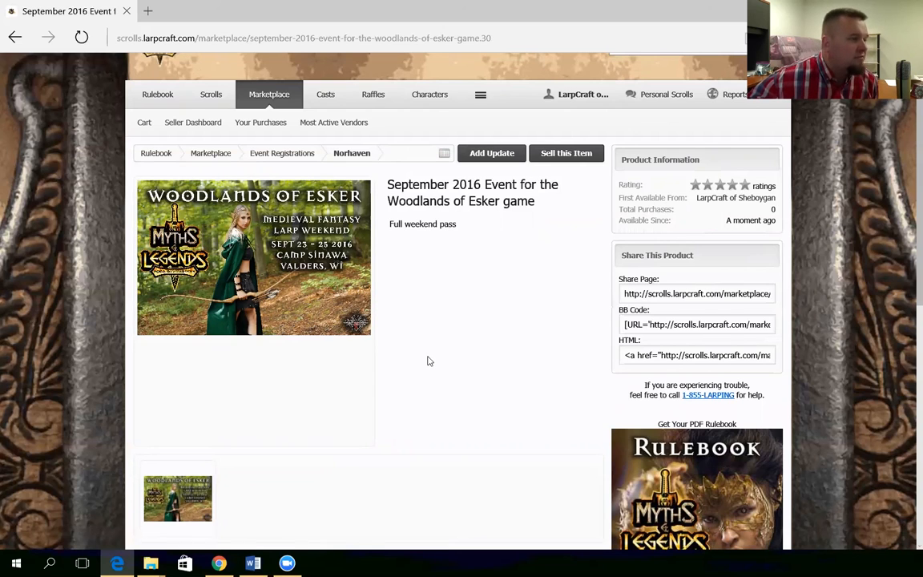
{"action": "scroll", "coordinate": [428, 360], "scroll_direction": "down", "scroll_amount": 3}
{"action": "scroll", "coordinate": [459, 362], "scroll_direction": "up", "scroll_amount": 4}
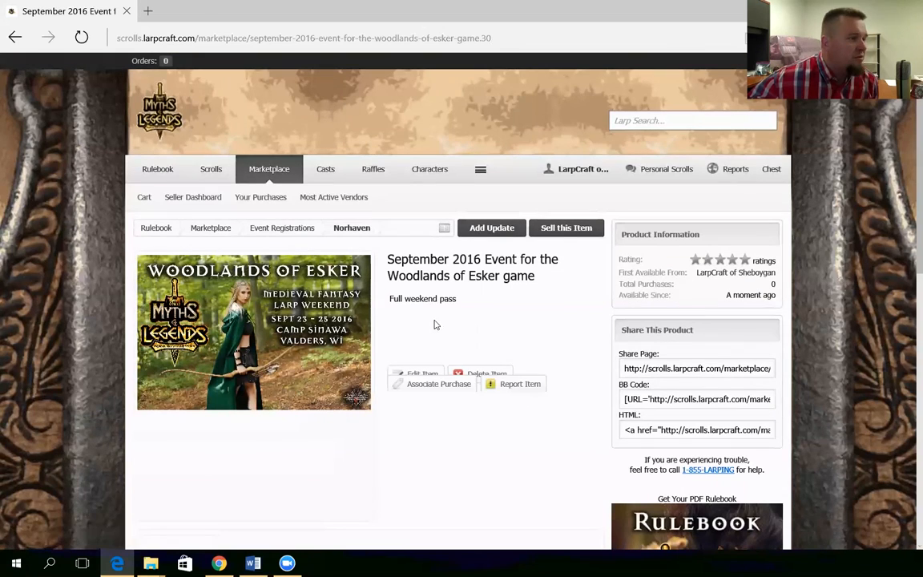
{"action": "left_click", "coordinate": [285, 37]}
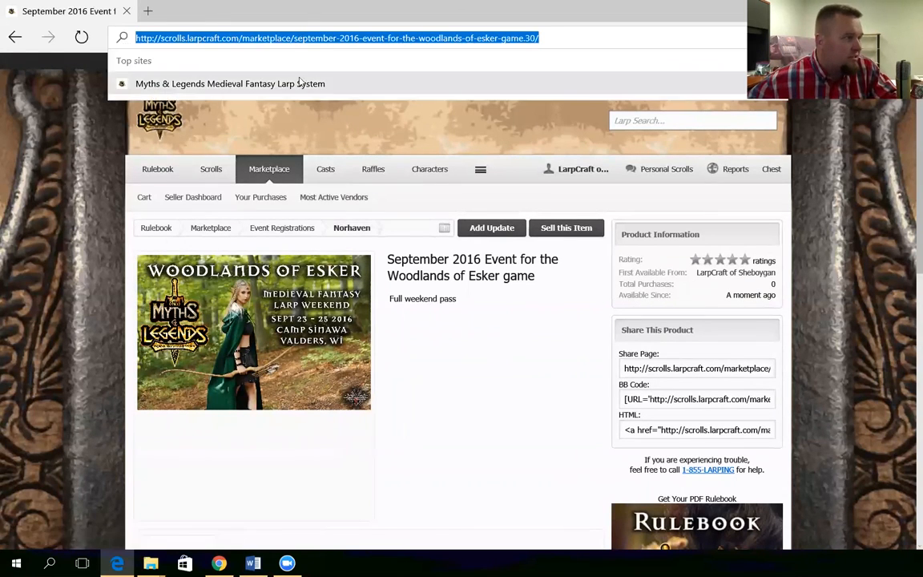
{"action": "left_click", "coordinate": [392, 206]}
{"action": "left_click", "coordinate": [311, 37]}
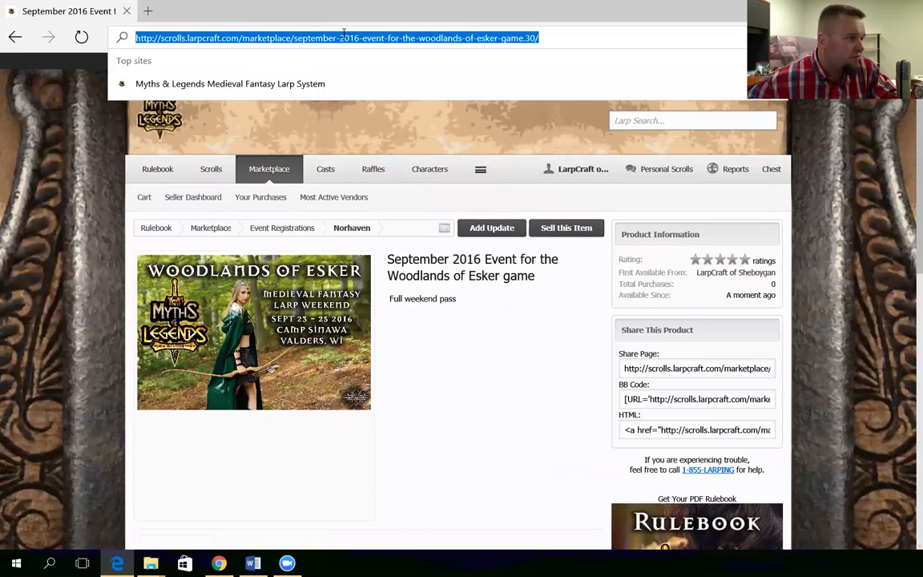
Open the Norhaven category, copy its address, and go to the Events calendar
{"action": "left_click", "coordinate": [357, 228]}
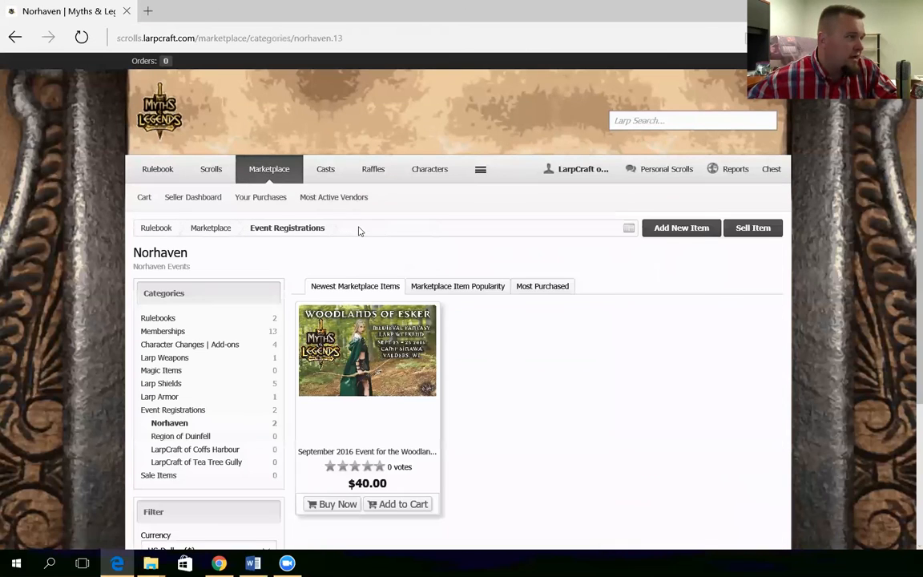
{"action": "left_click", "coordinate": [280, 38]}
{"action": "key", "text": "ctrl+c"}
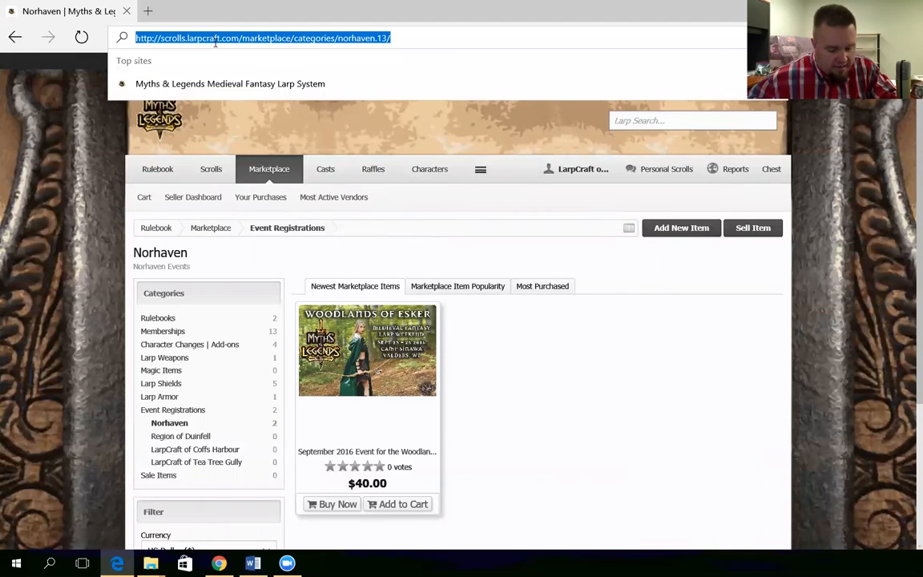
{"action": "left_click", "coordinate": [347, 226]}
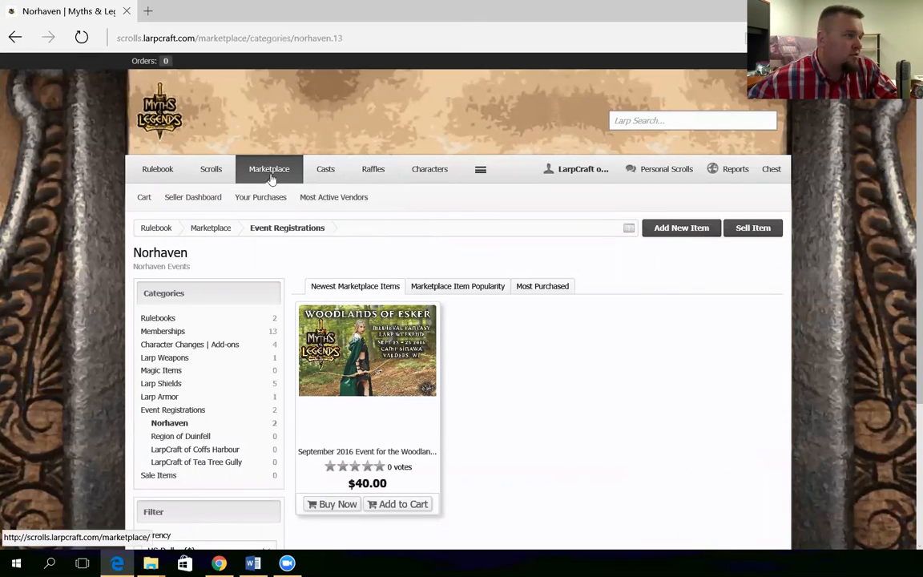
{"action": "left_click", "coordinate": [480, 169]}
{"action": "left_click", "coordinate": [481, 193]}
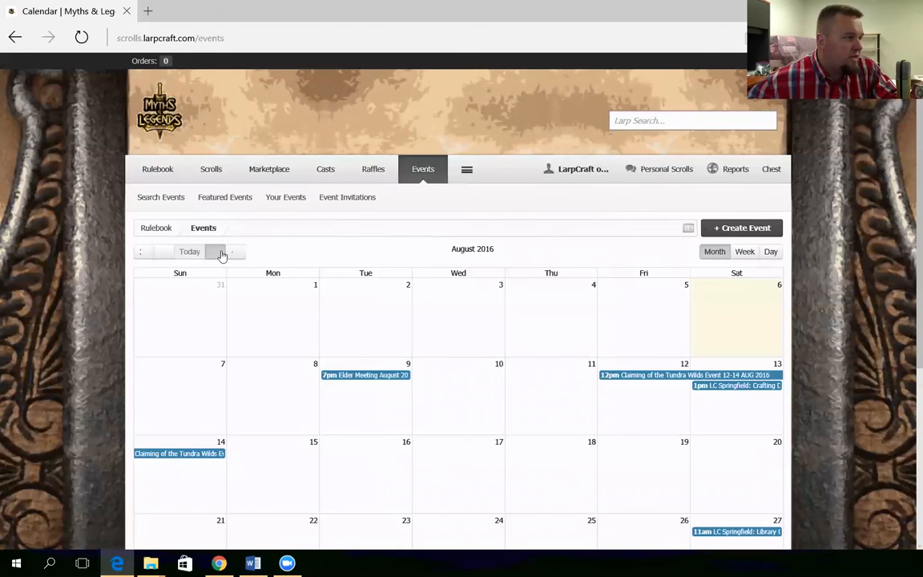
Open the September 23 Woodlands of Esker event in September 2016 for editing
{"action": "left_click", "coordinate": [221, 252]}
{"action": "scroll", "coordinate": [449, 320], "scroll_direction": "down", "scroll_amount": 2}
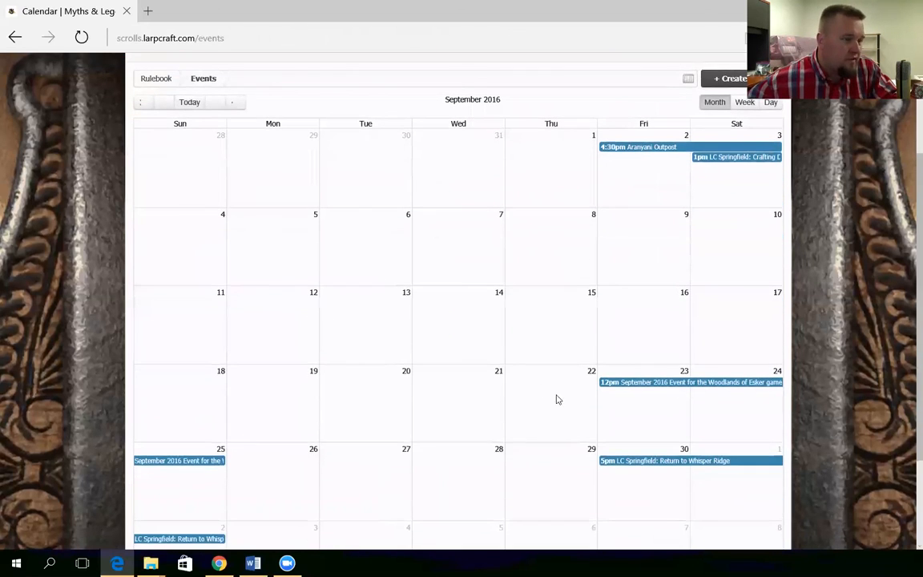
{"action": "left_click", "coordinate": [657, 383]}
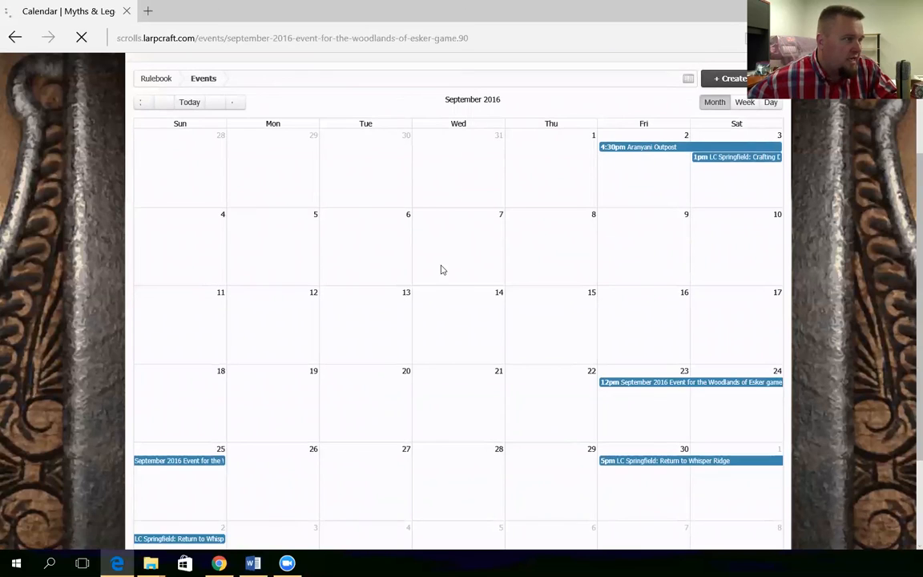
{"action": "left_click", "coordinate": [636, 419]}
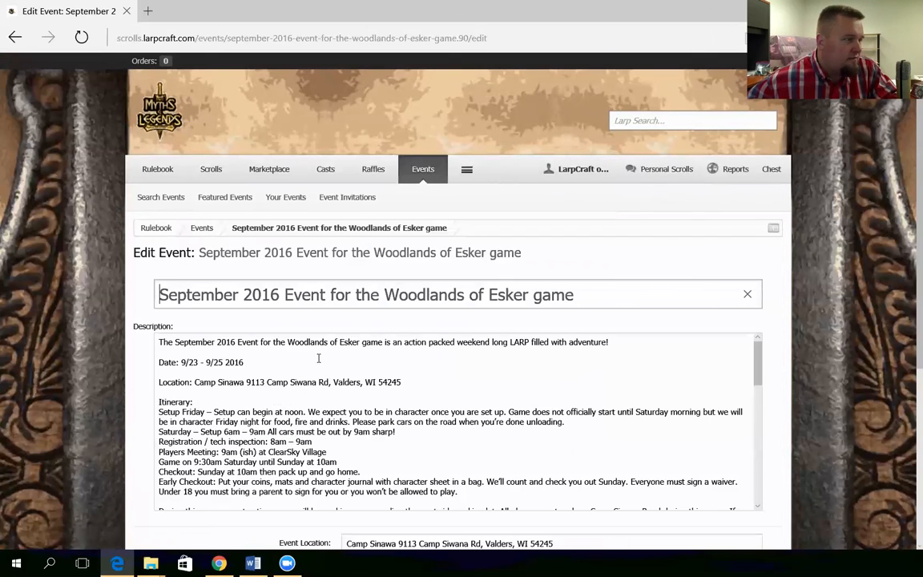
Add a 'Buy your tickets now at' line with the pasted Norhaven marketplace link, correcting 'tickest'
{"action": "left_click", "coordinate": [226, 350]}
{"action": "type", "text": "B"}
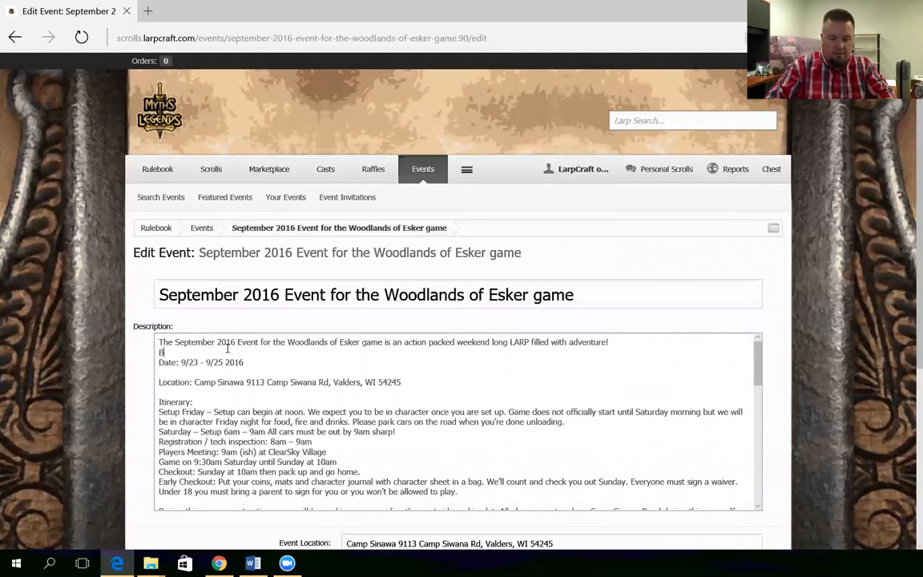
{"action": "type", "text": "uy your tick"}
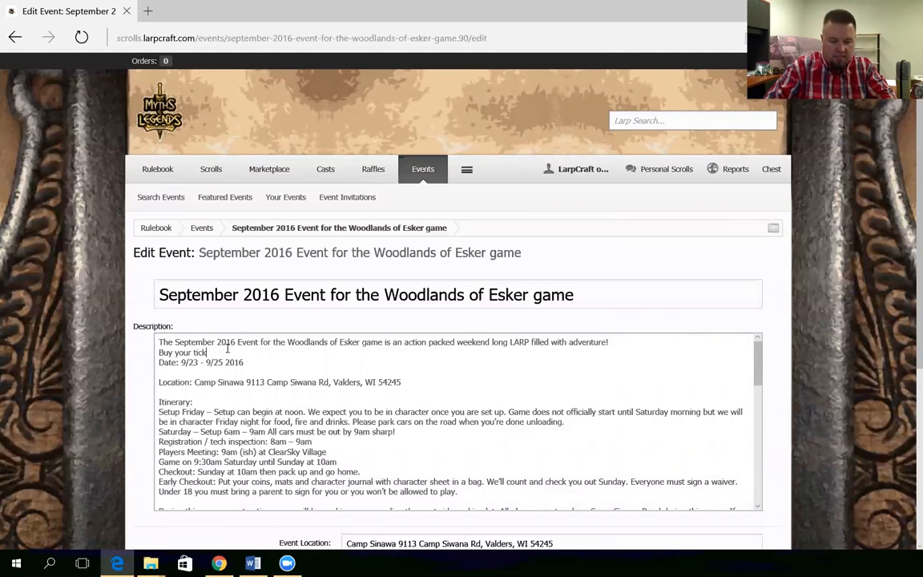
{"action": "type", "text": "est now at"}
{"action": "key", "text": "ctrl+v"}
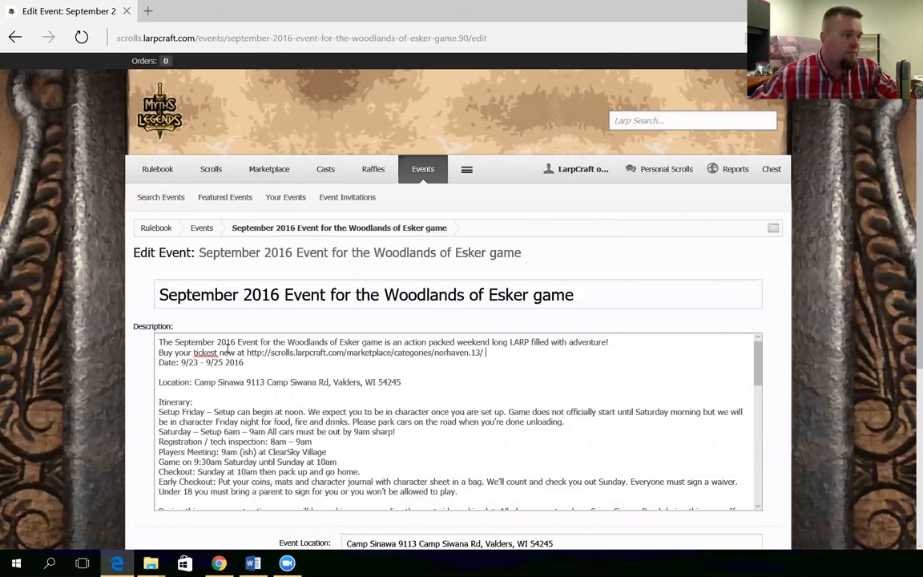
{"action": "right_click", "coordinate": [205, 353]}
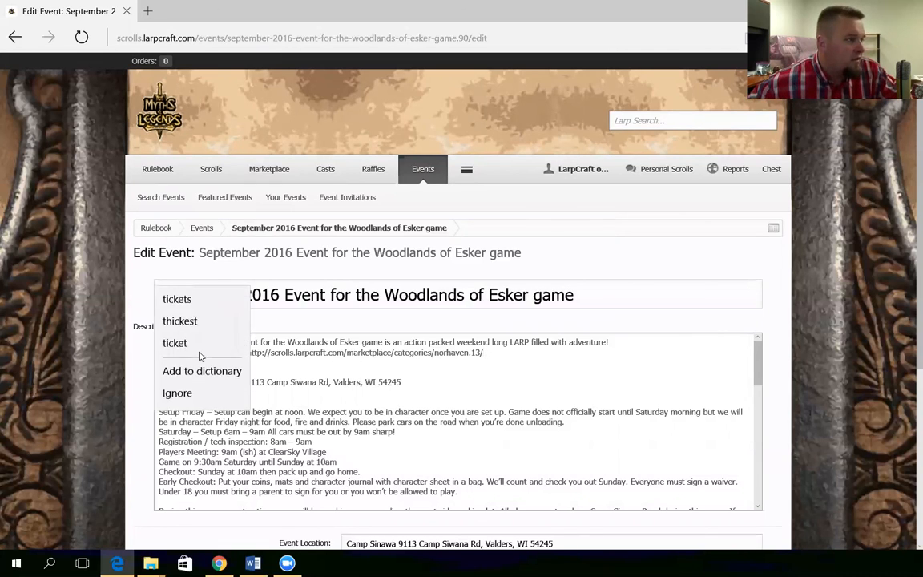
{"action": "left_click", "coordinate": [175, 299]}
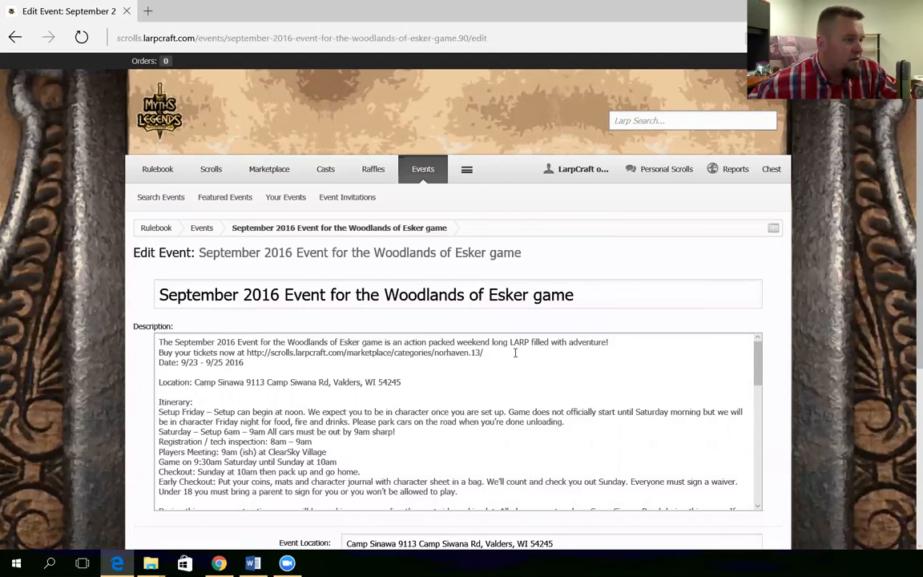
Put blank lines above and below the ticket line, then save the event
{"action": "left_click", "coordinate": [160, 354]}
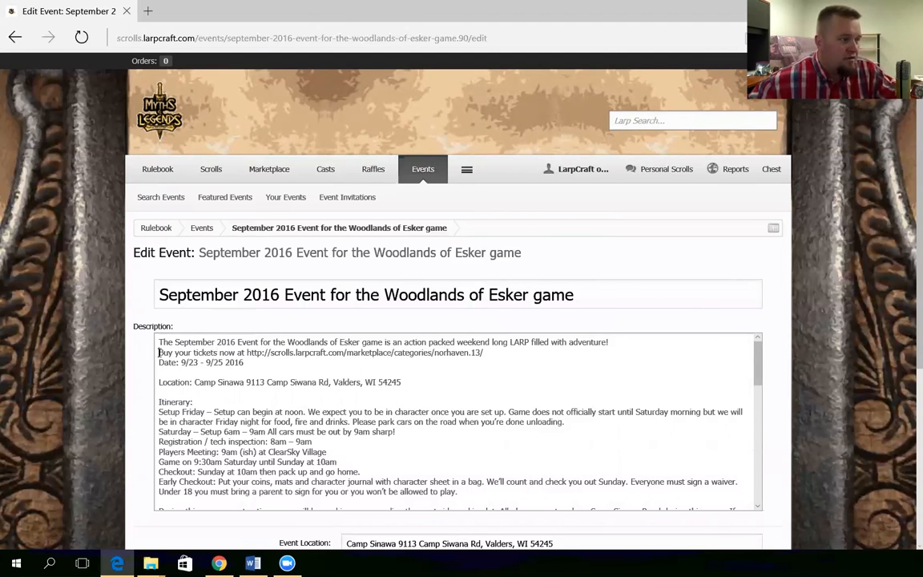
{"action": "key", "text": "Return"}
{"action": "left_click", "coordinate": [158, 371]}
{"action": "key", "text": "Return"}
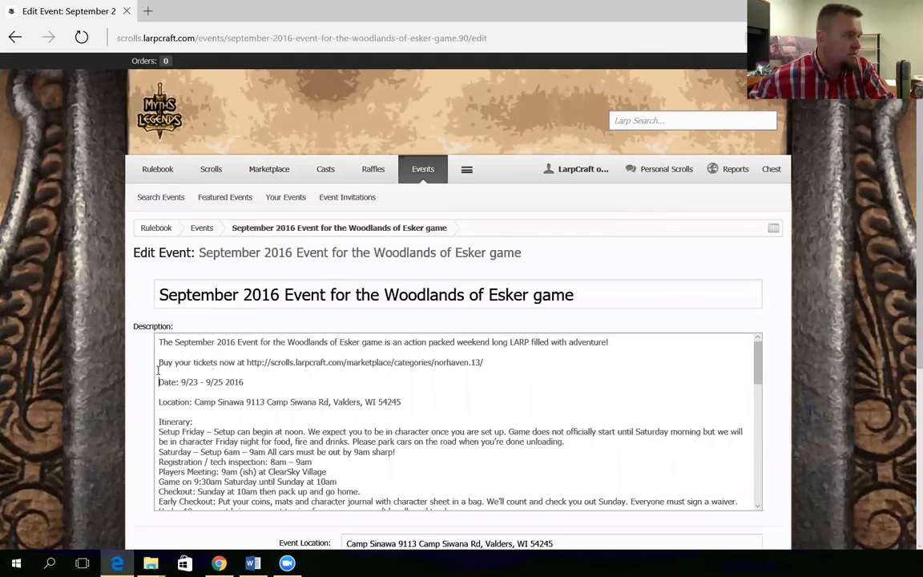
{"action": "scroll", "coordinate": [334, 401], "scroll_direction": "down", "scroll_amount": 4}
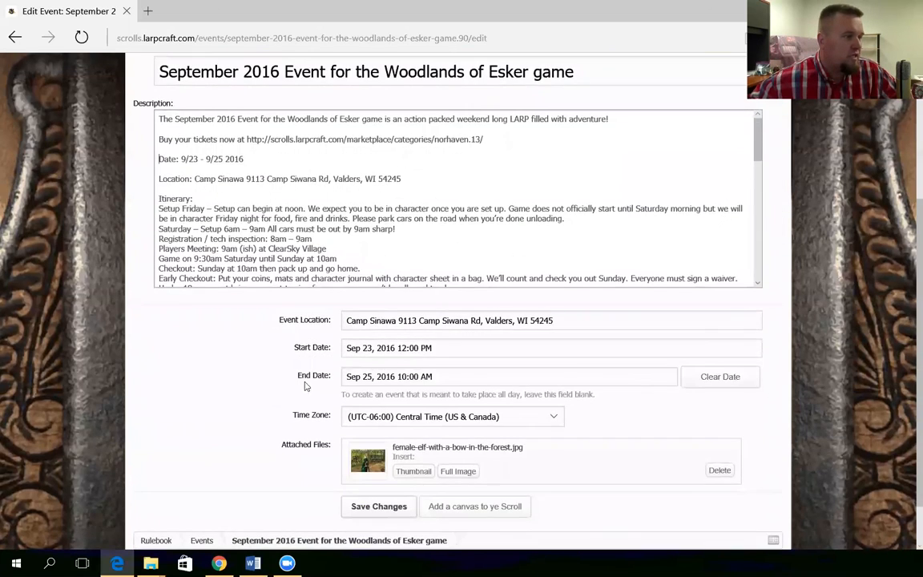
{"action": "left_click", "coordinate": [344, 443]}
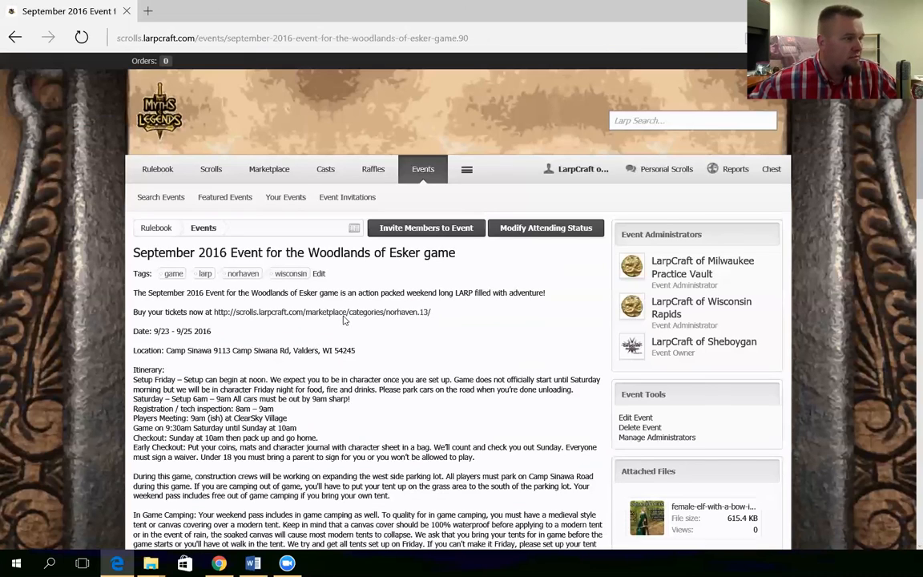
Follow the ticket link to the Norhaven marketplace page showing the Woodlands of Esker pass at $40.00
{"action": "left_click", "coordinate": [385, 315]}
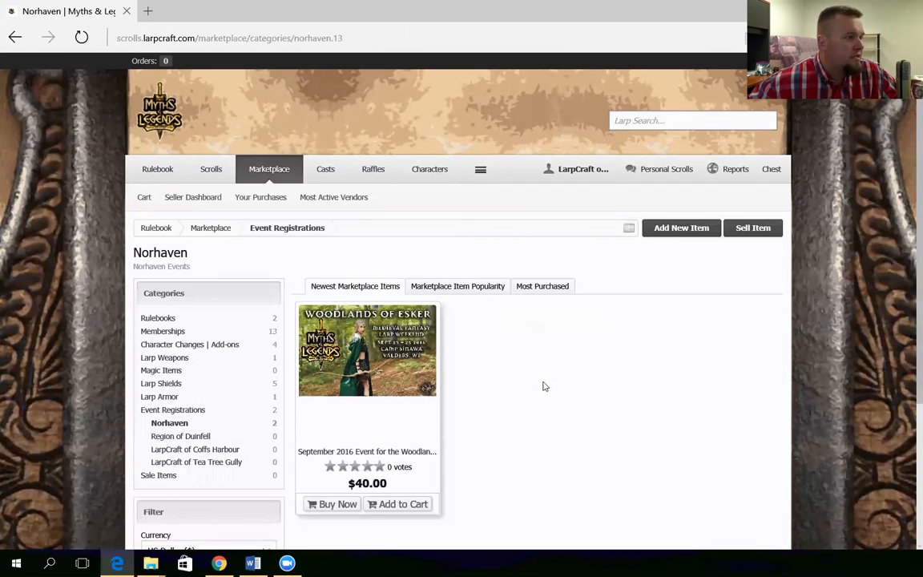
{"action": "scroll", "coordinate": [377, 330], "scroll_direction": "down", "scroll_amount": 1}
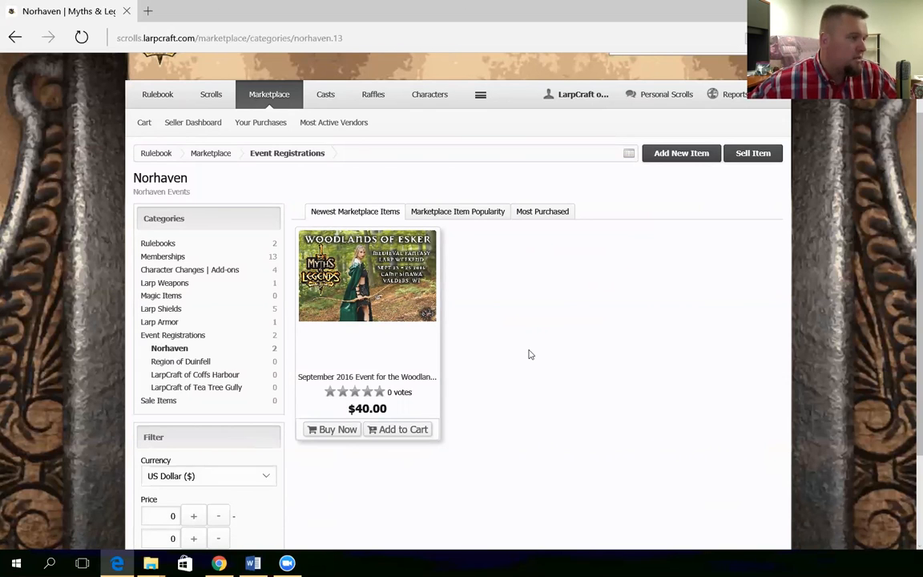
{"action": "scroll", "coordinate": [512, 371], "scroll_direction": "up", "scroll_amount": 1}
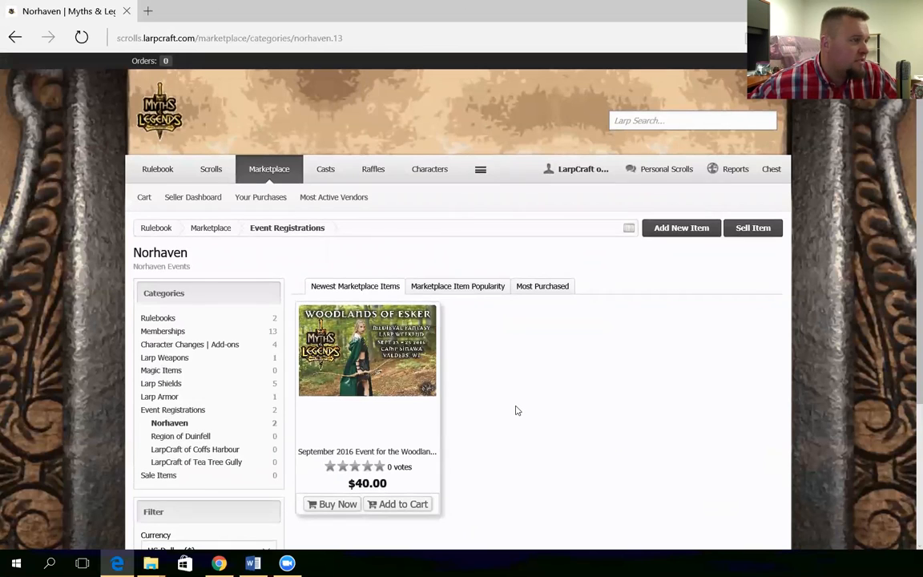
{"action": "scroll", "coordinate": [517, 410], "scroll_direction": "down", "scroll_amount": 1}
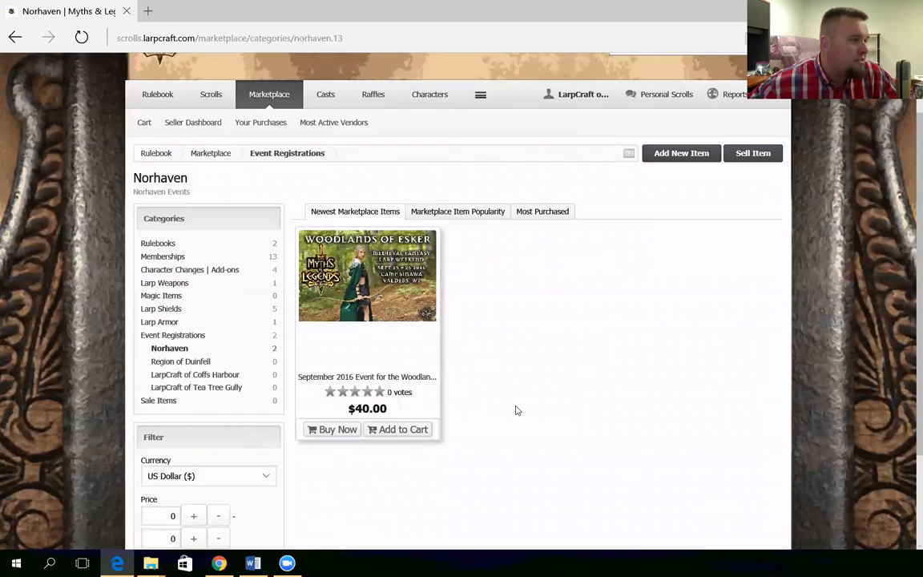